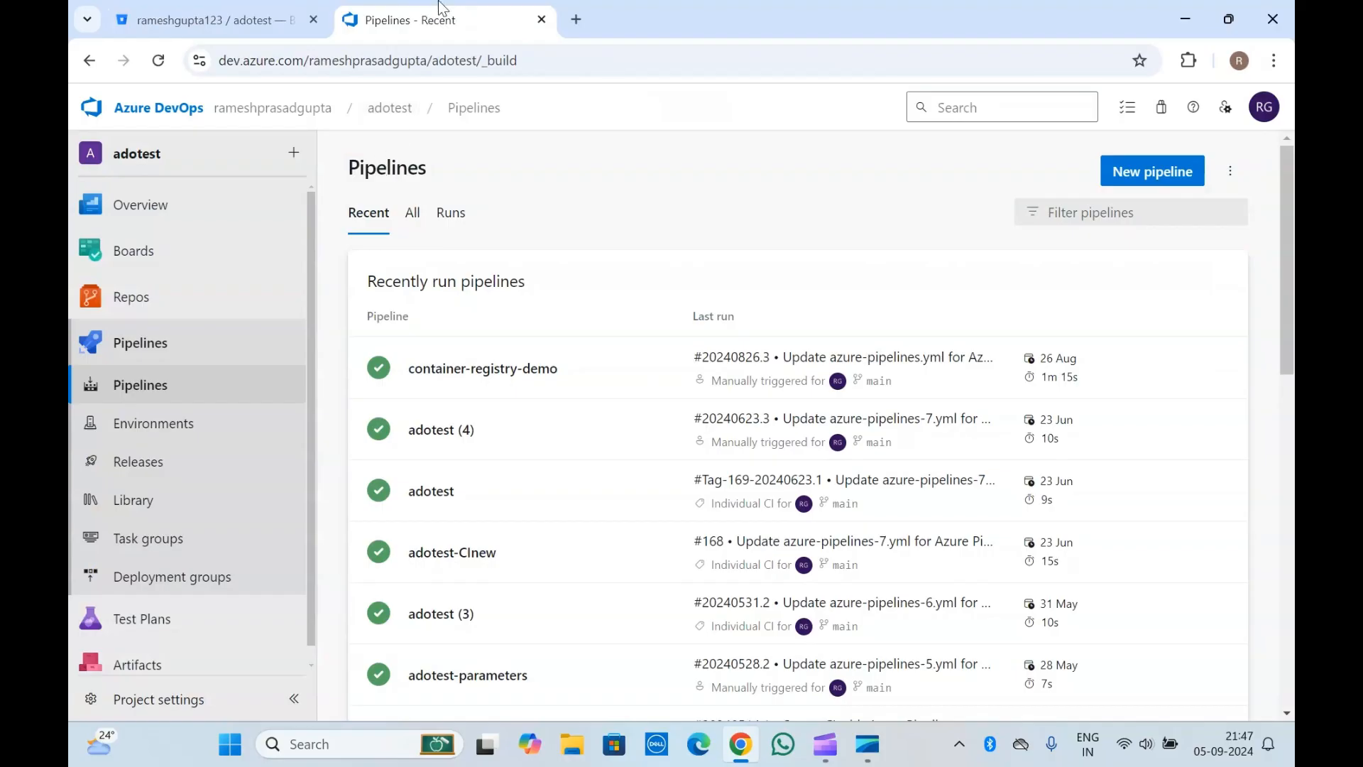
Step: Look over the adotest repository in Bitbucket and the project's Pipelines page in Azure DevOps
left_click(226, 12)
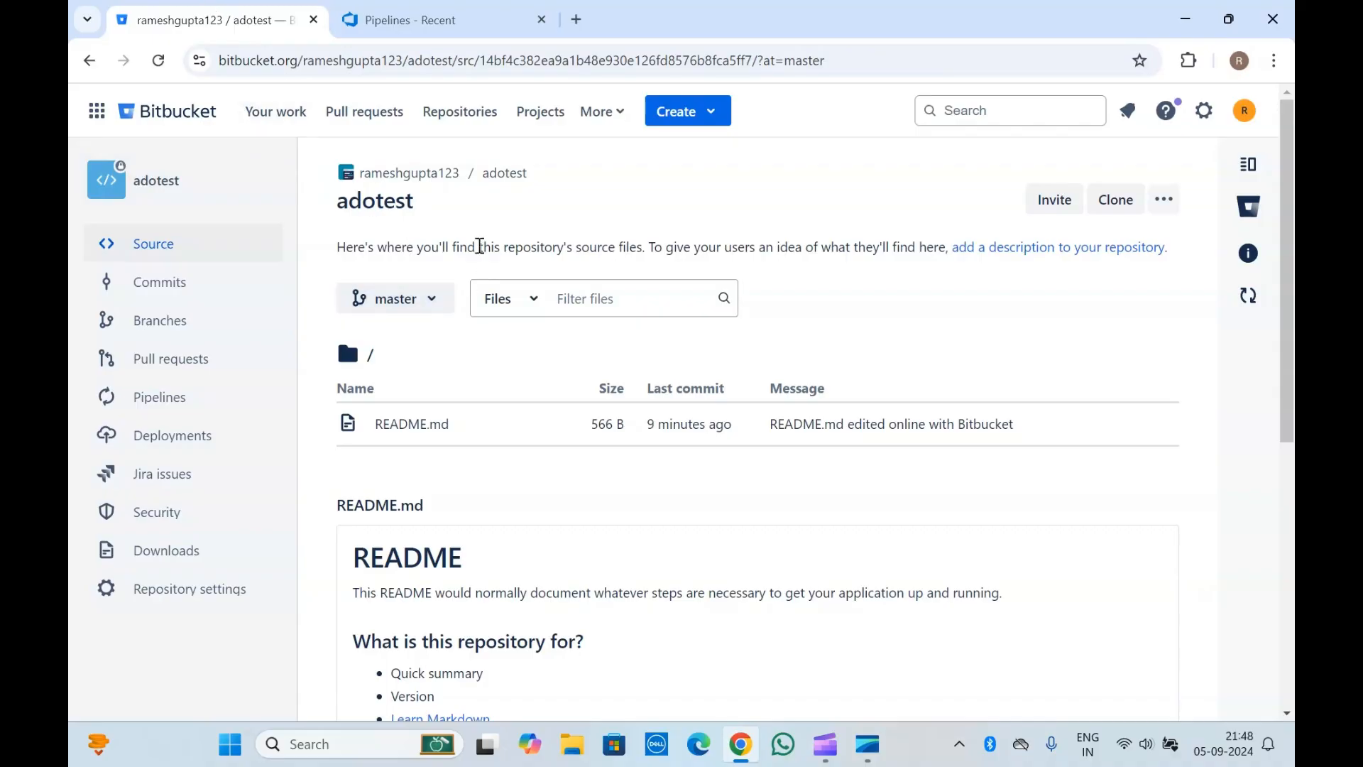
double_click(353, 201)
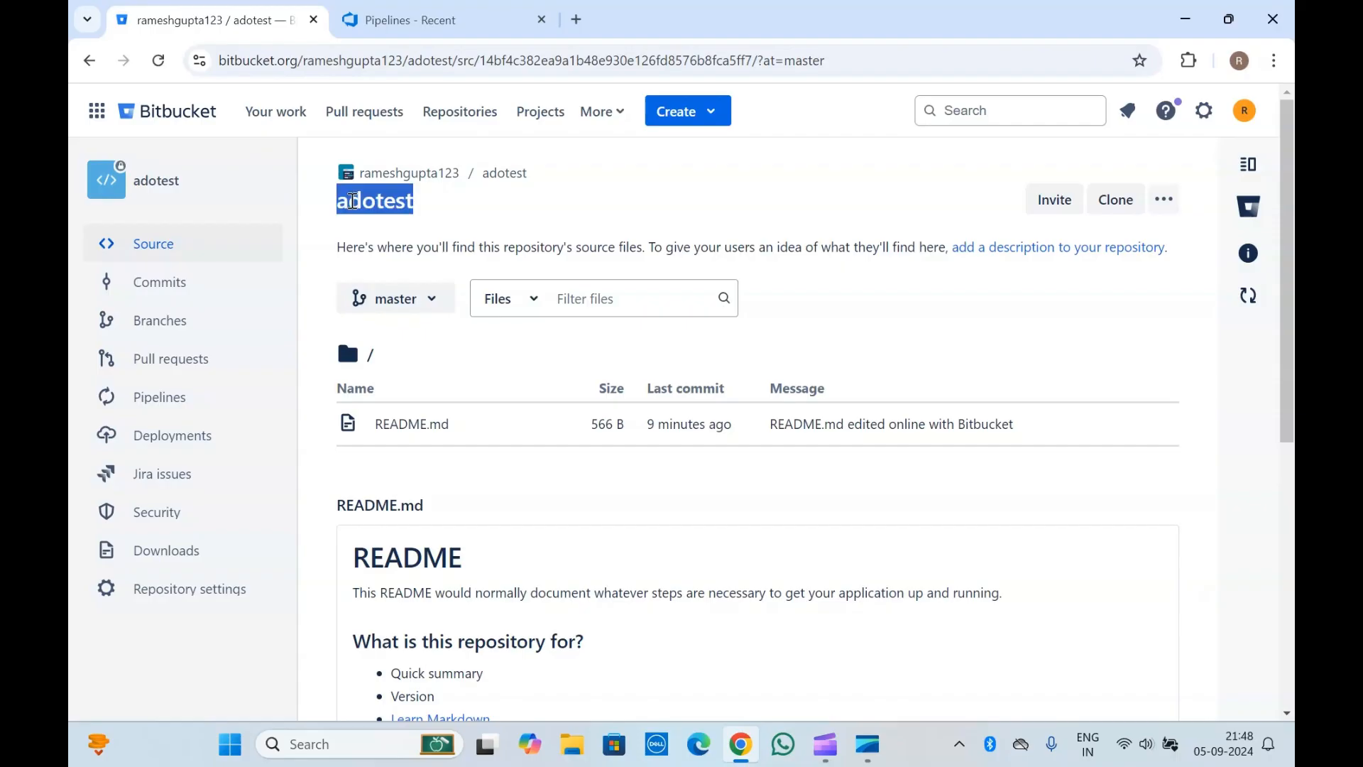
left_click(454, 219)
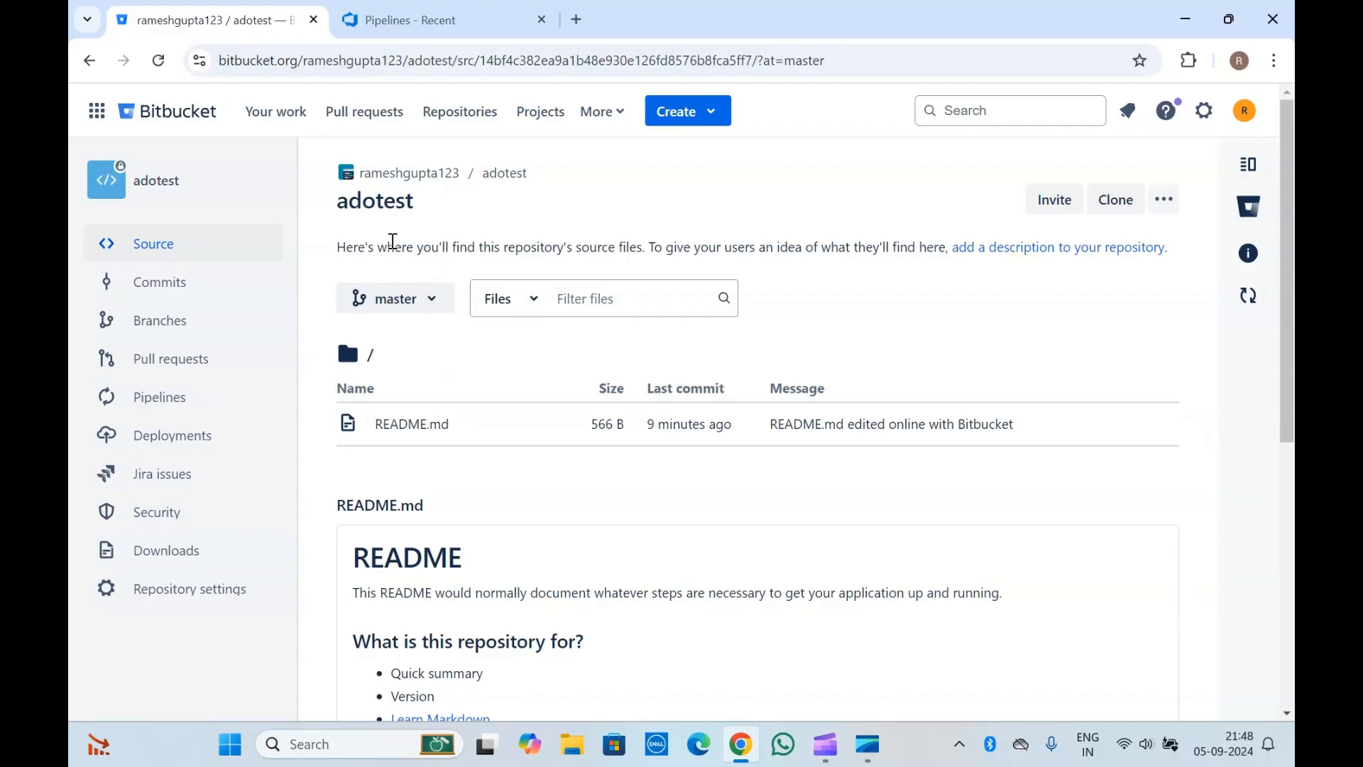
left_click(405, 7)
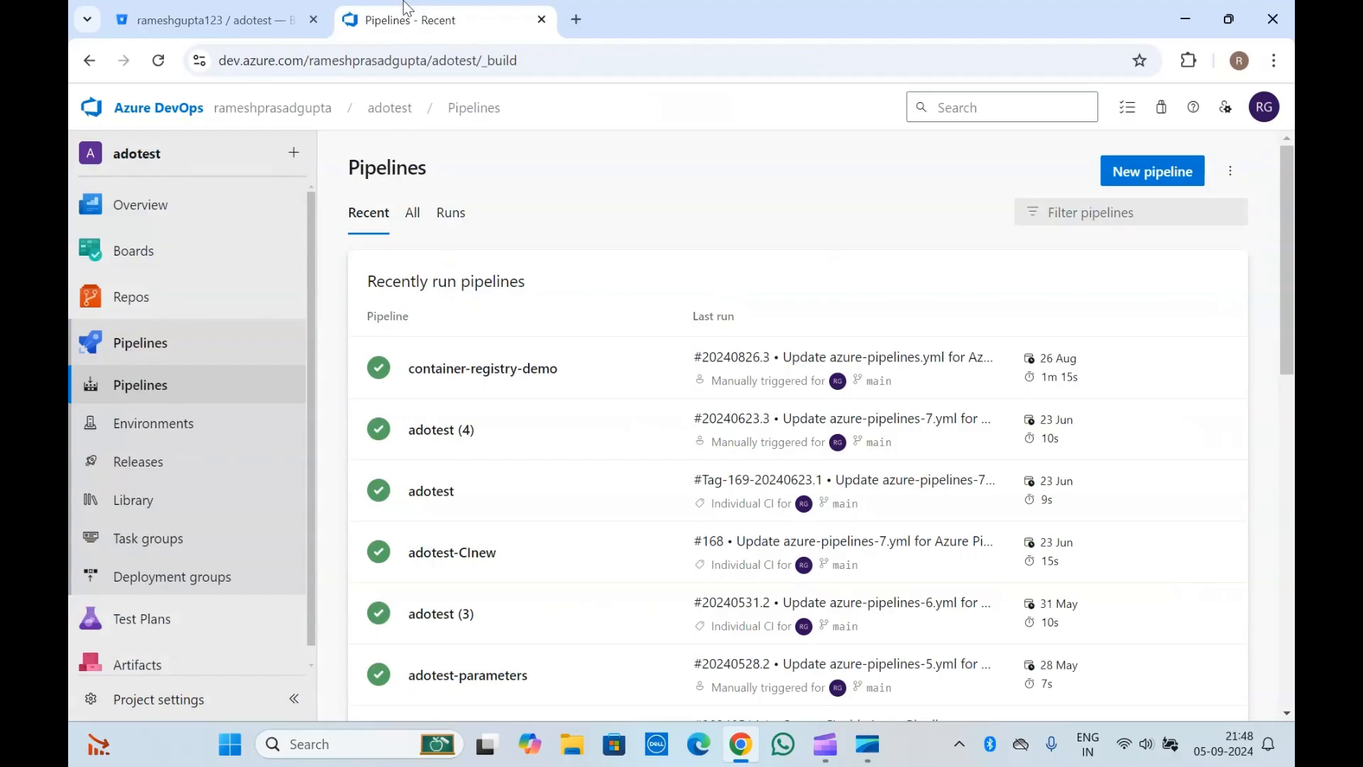
left_click(211, 6)
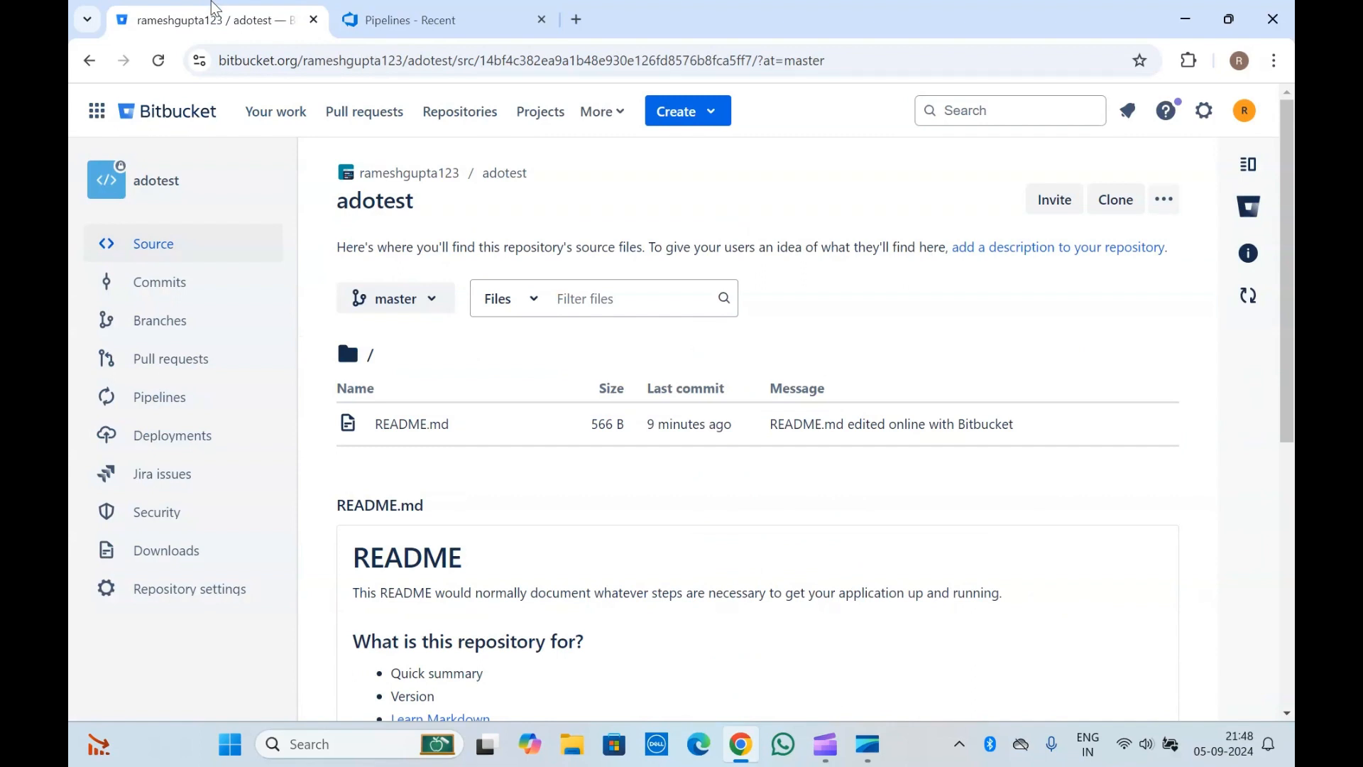
Step: In Azure DevOps, start a new pipeline with Bitbucket Cloud as the code location
left_click(437, 20)
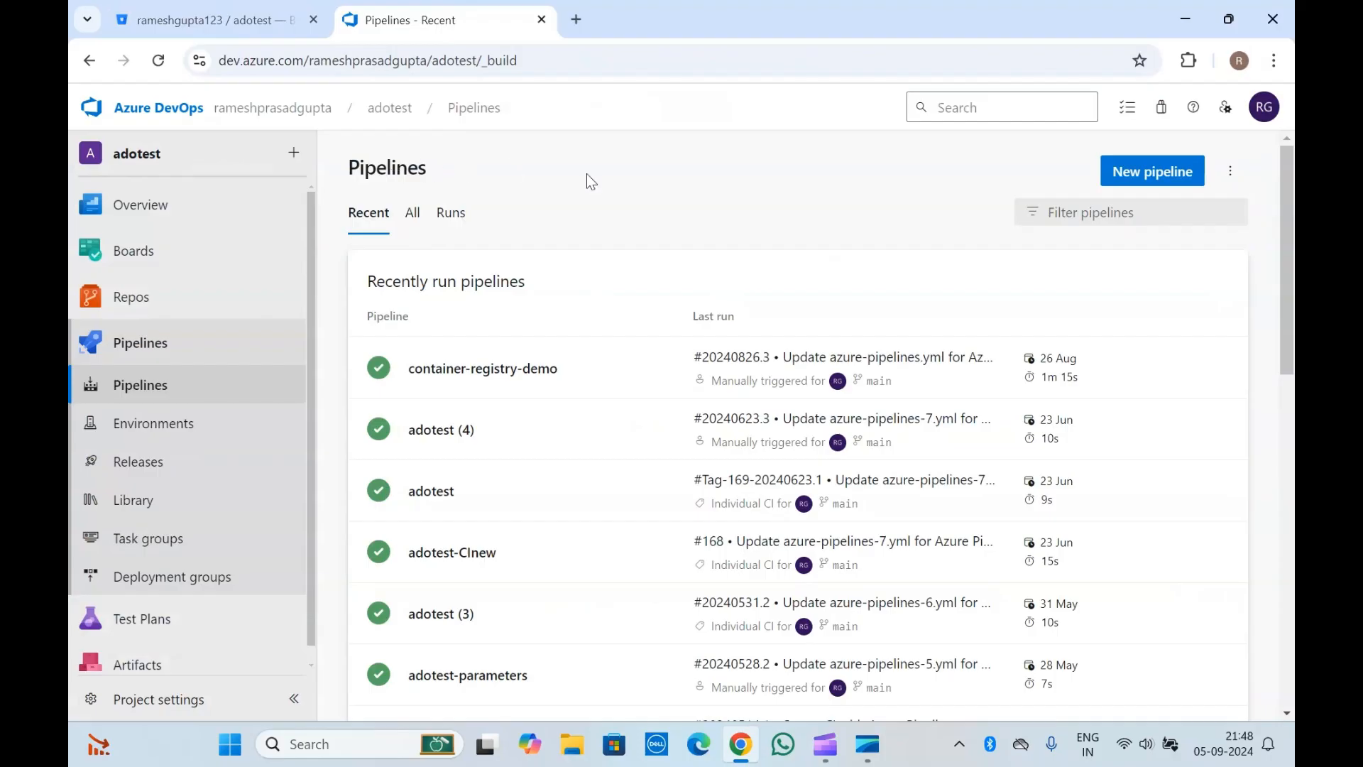
left_click(1145, 177)
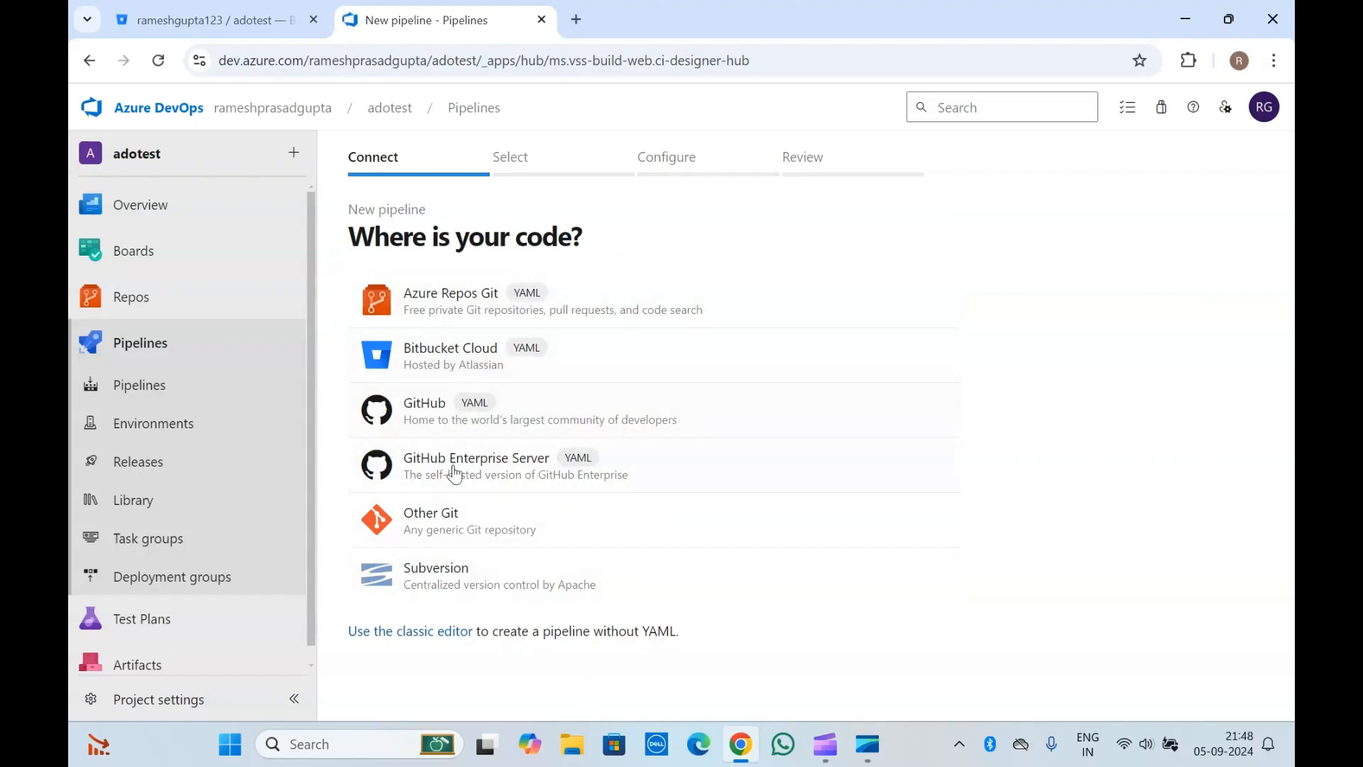
left_click(461, 363)
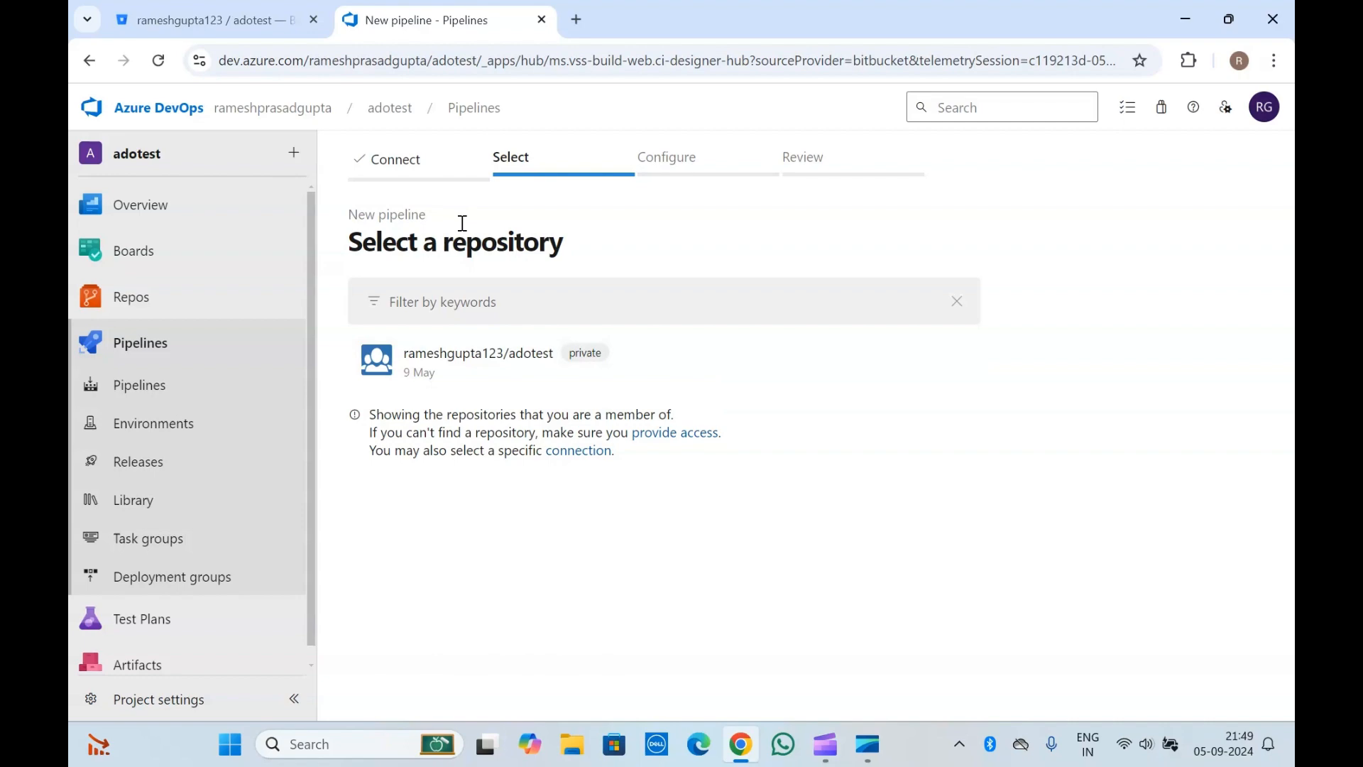
Step: Check the repository's name in Bitbucket and select the adotest repository for the new pipeline
left_click(213, 9)
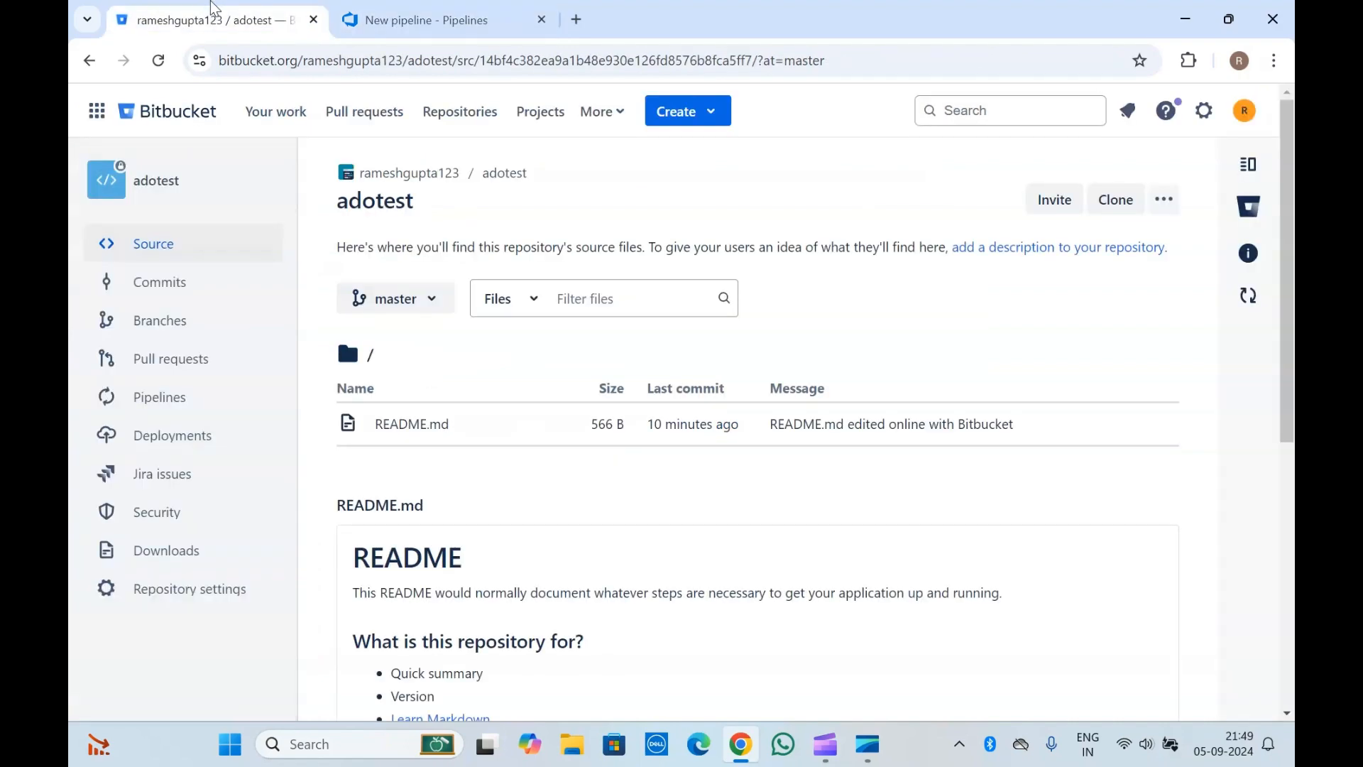
left_click(399, 6)
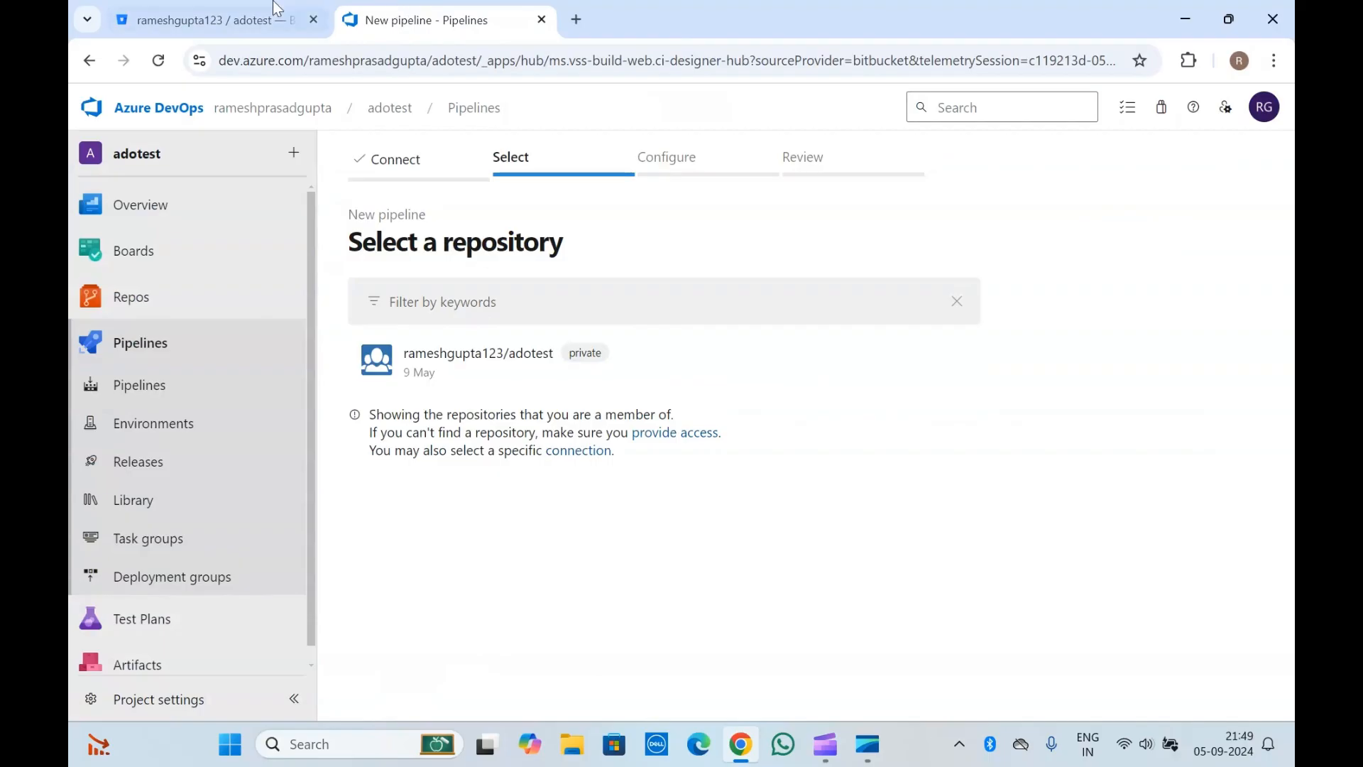
left_click(243, 7)
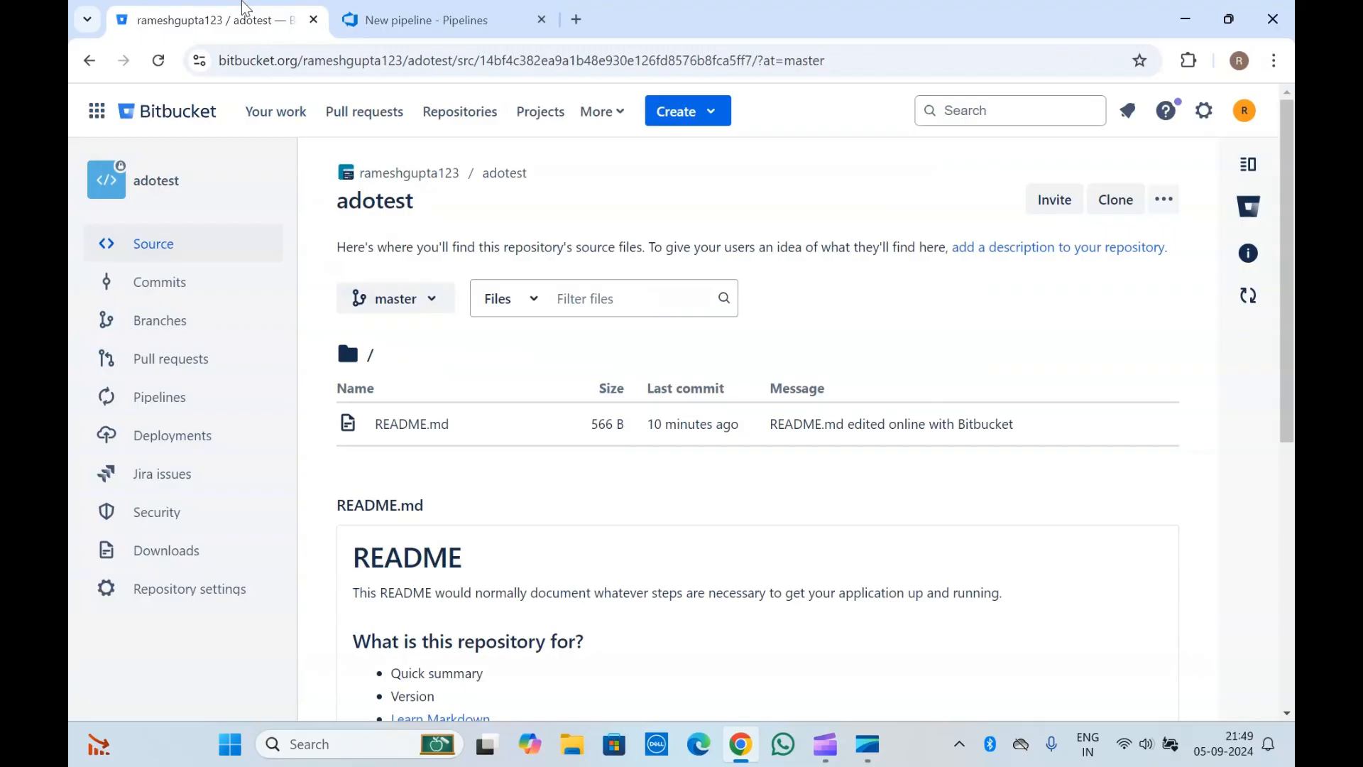
left_click(454, 8)
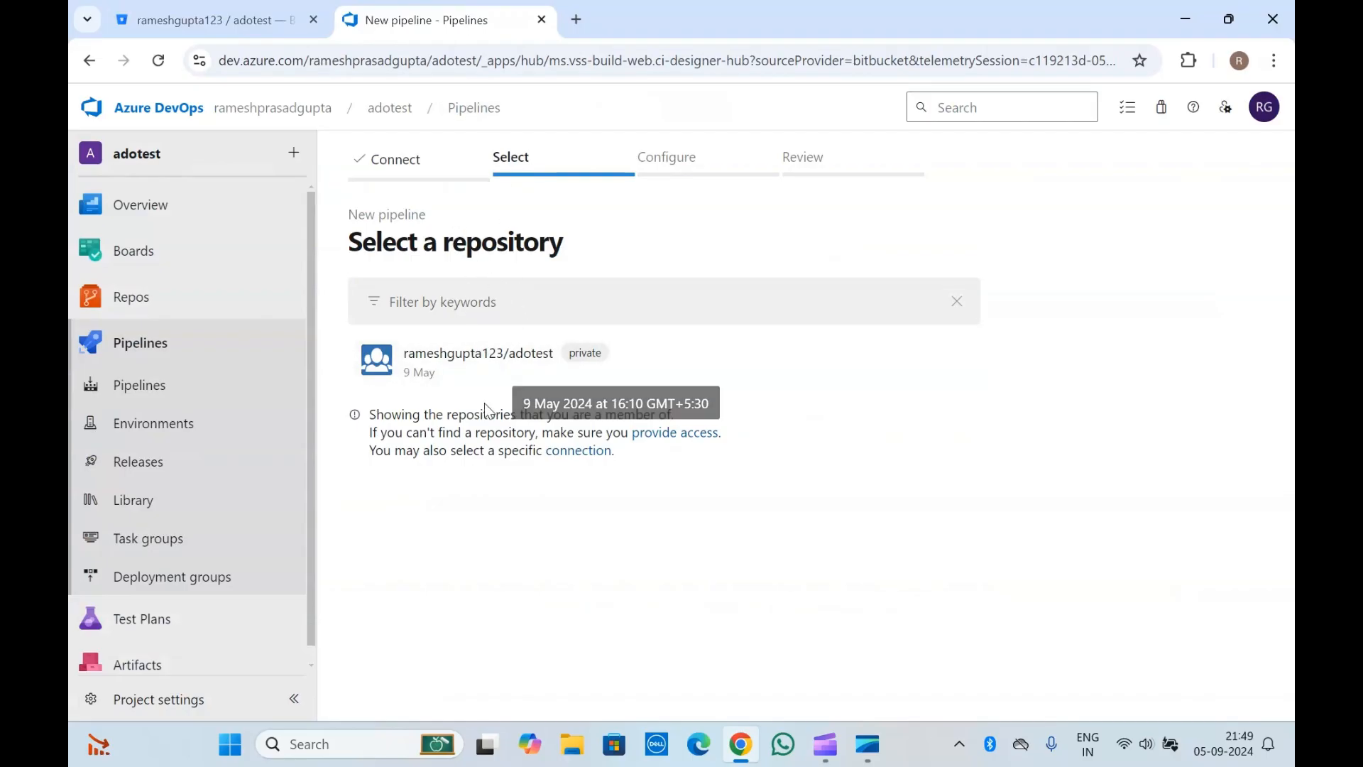
left_click(239, 5)
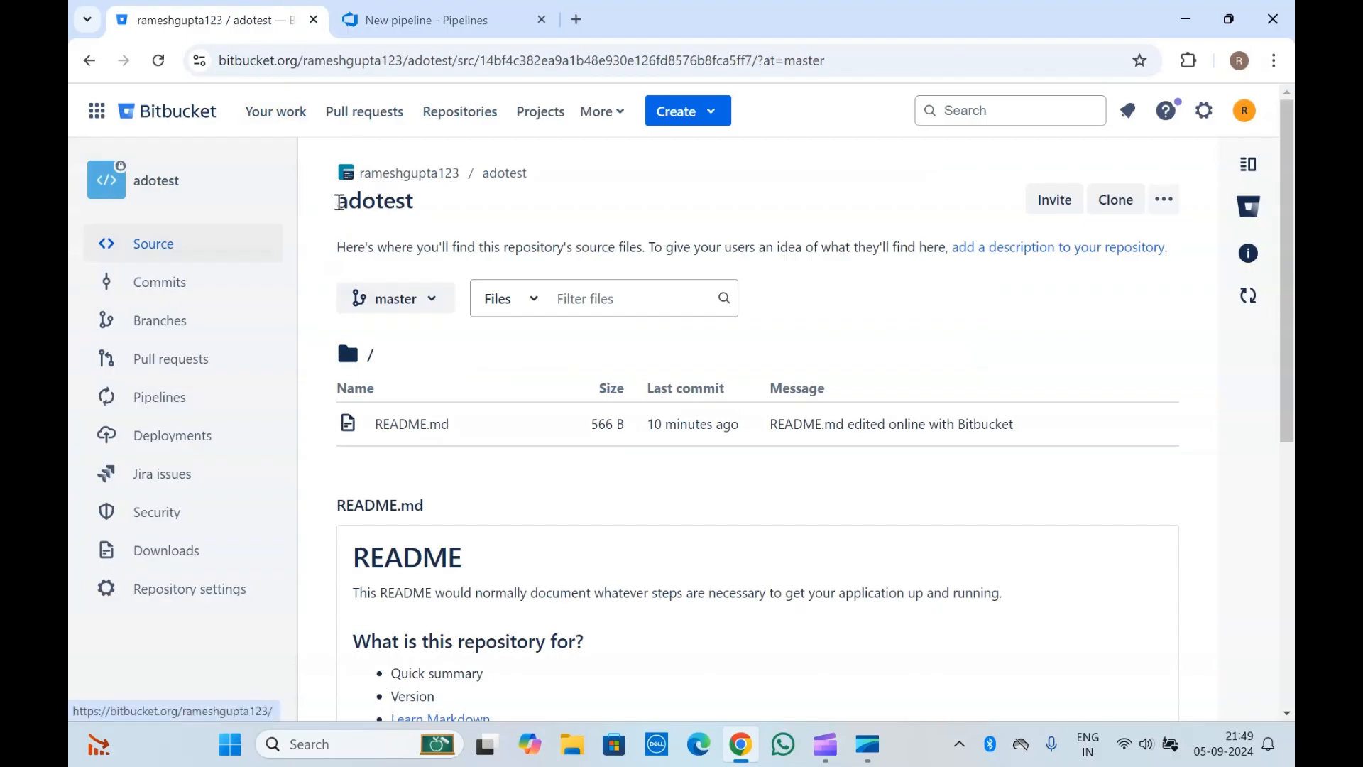
left_click_drag(338, 204, 417, 7)
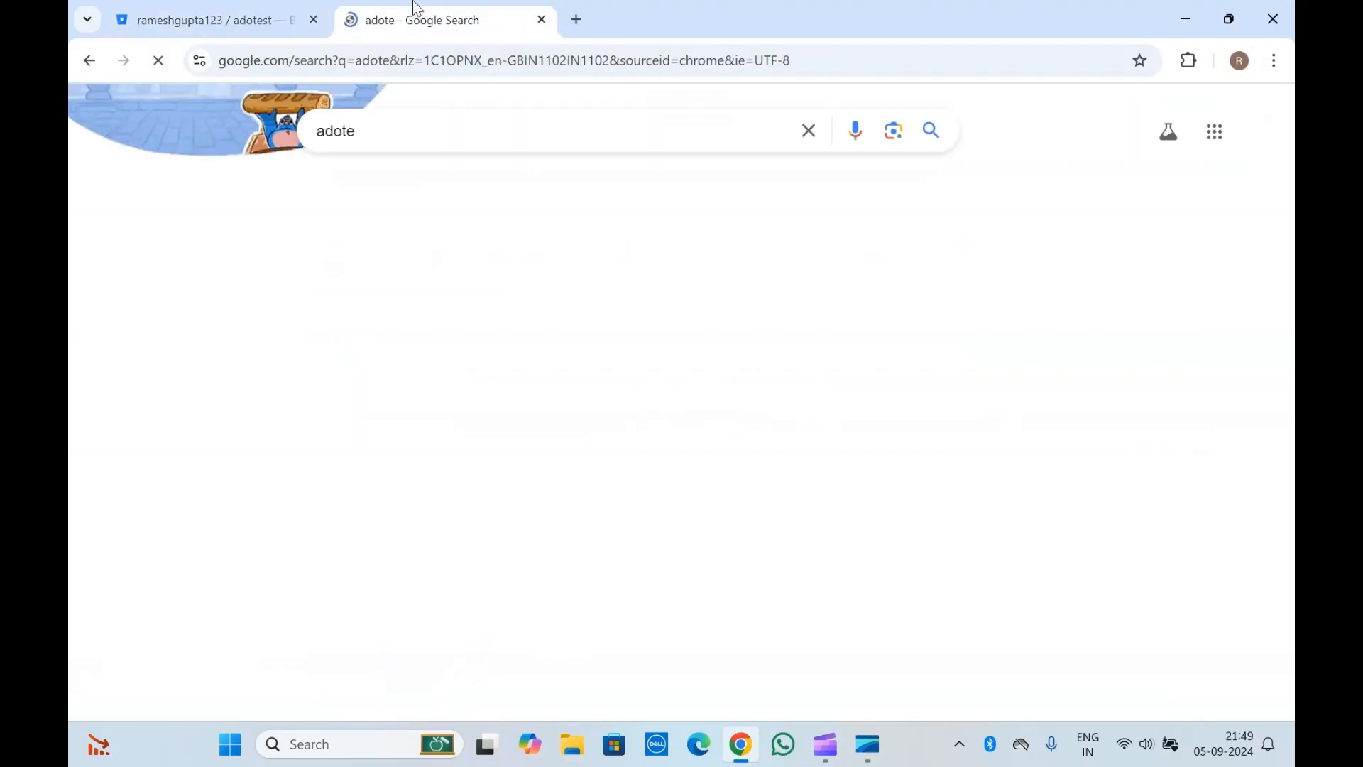
left_click(82, 61)
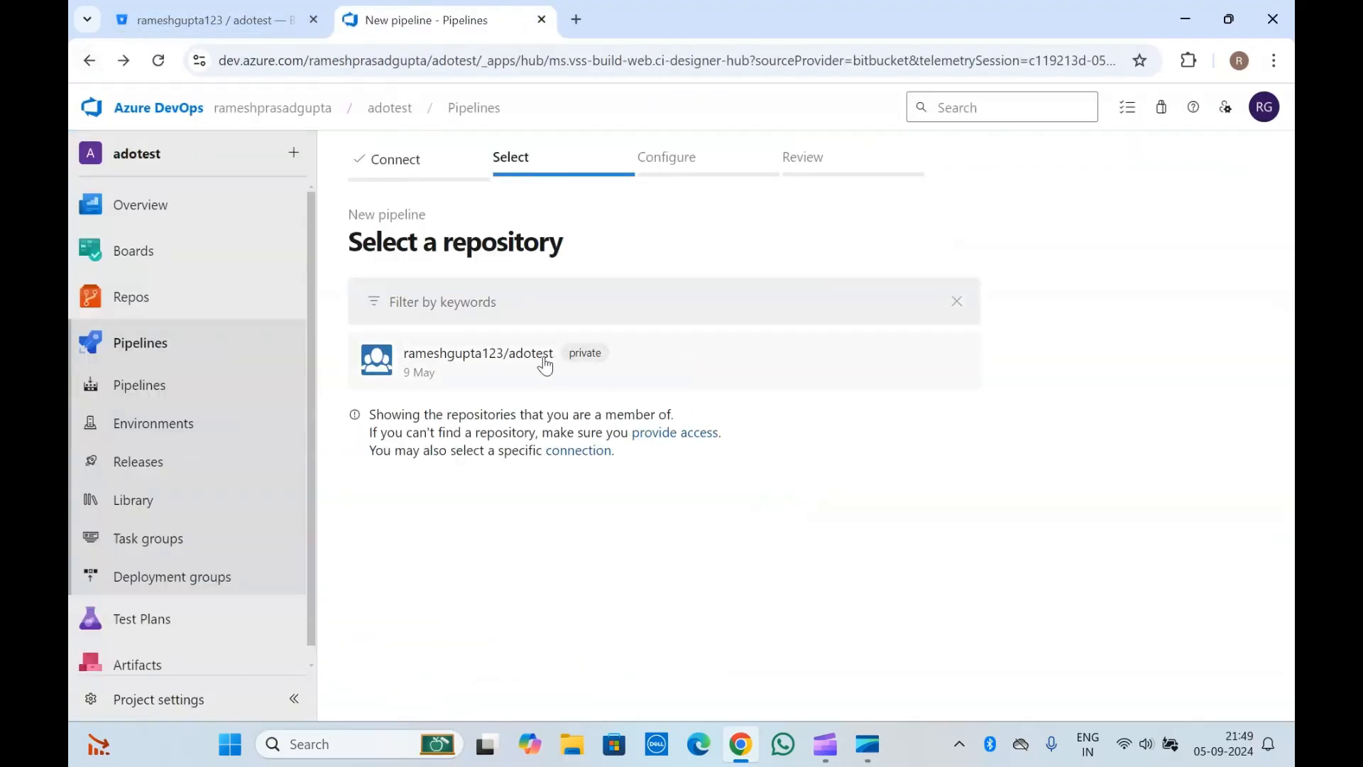
left_click(545, 361)
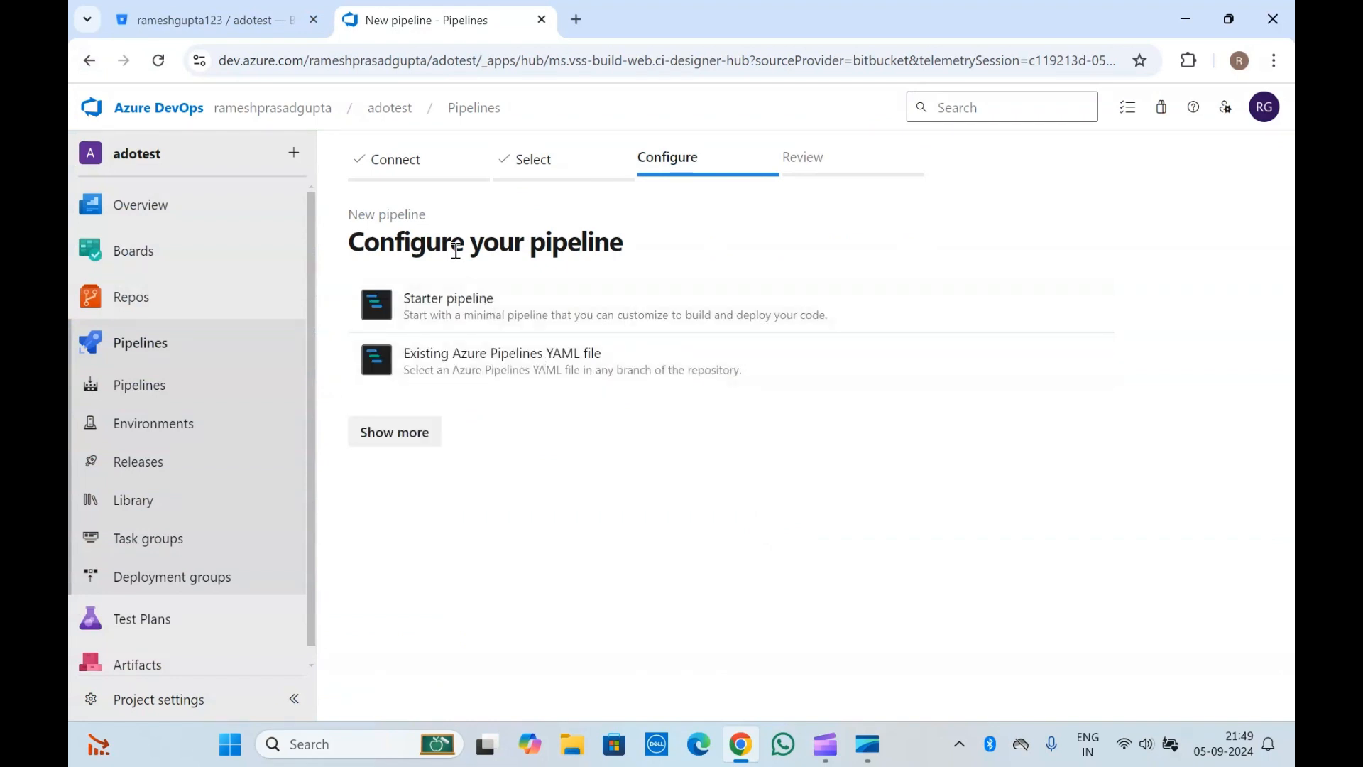
left_click(466, 366)
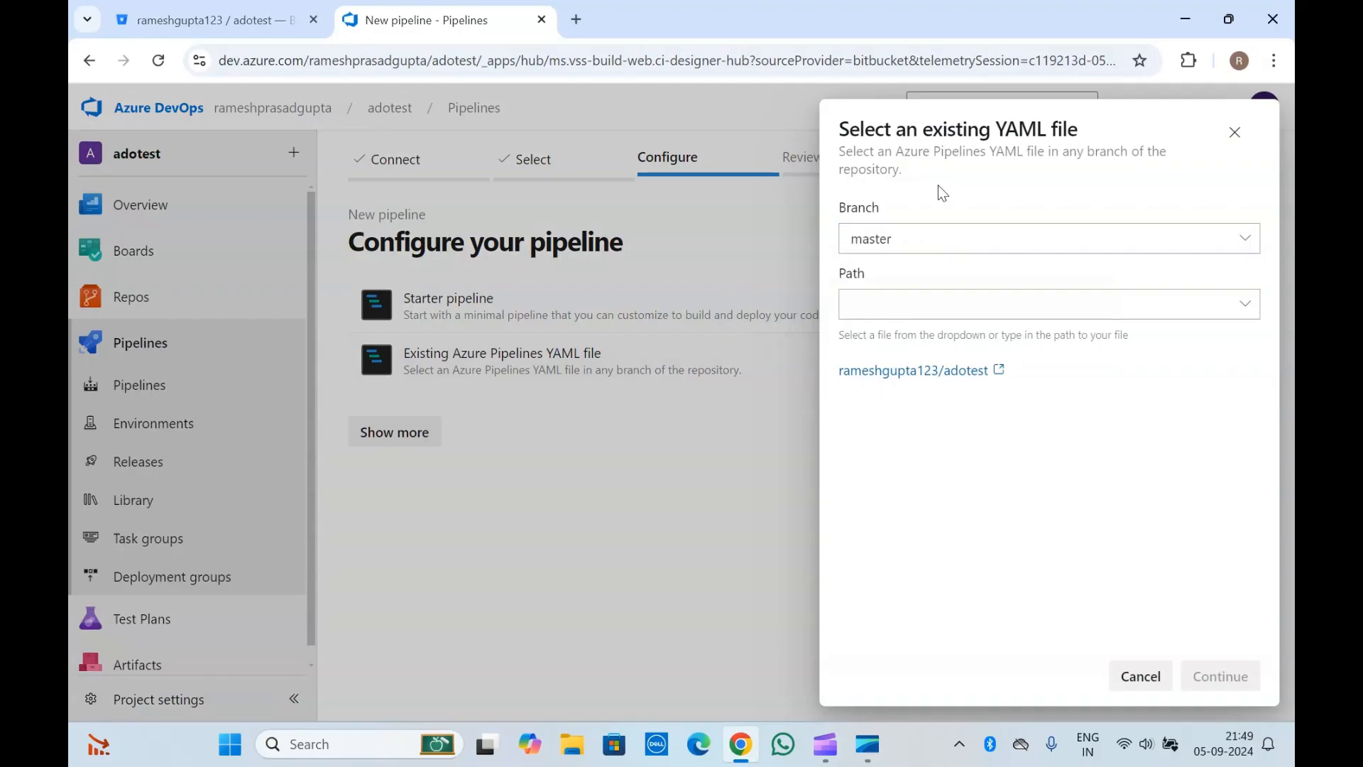
left_click(954, 238)
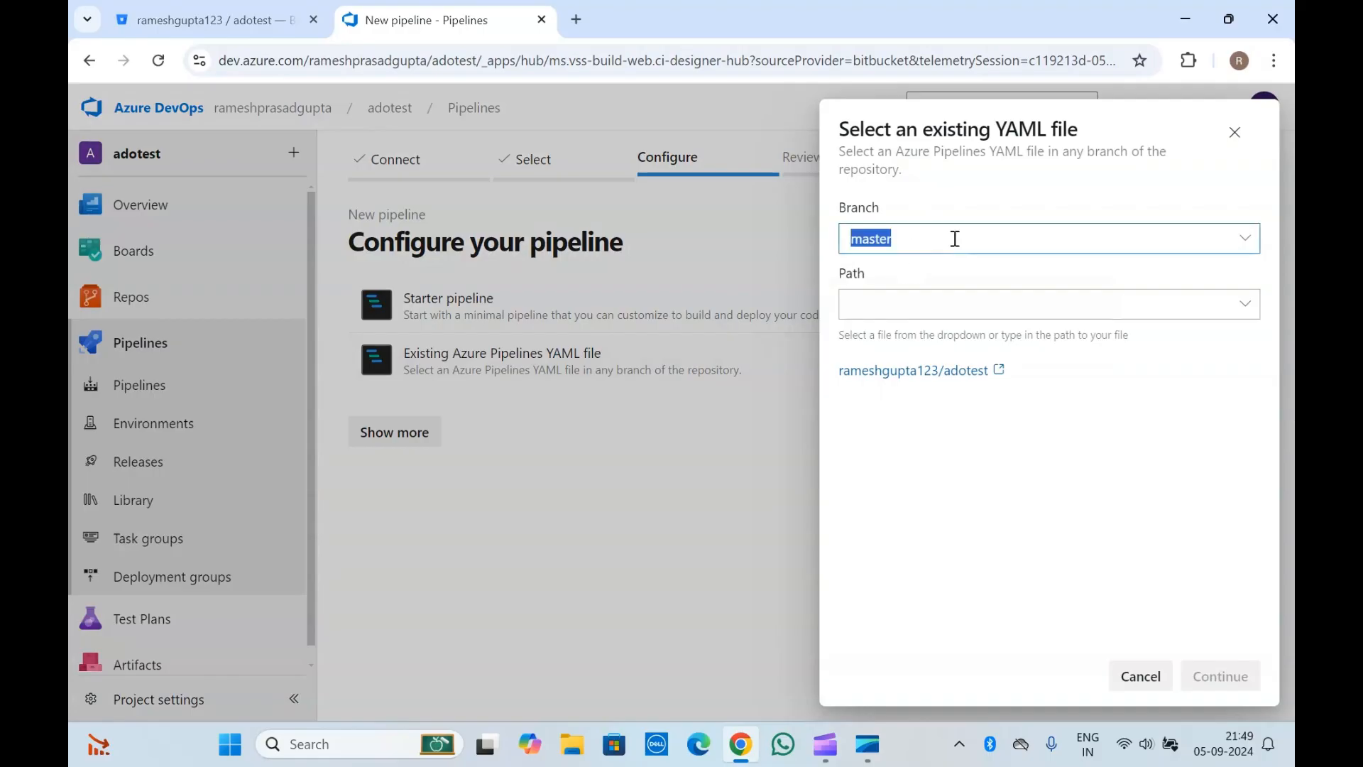
left_click(952, 304)
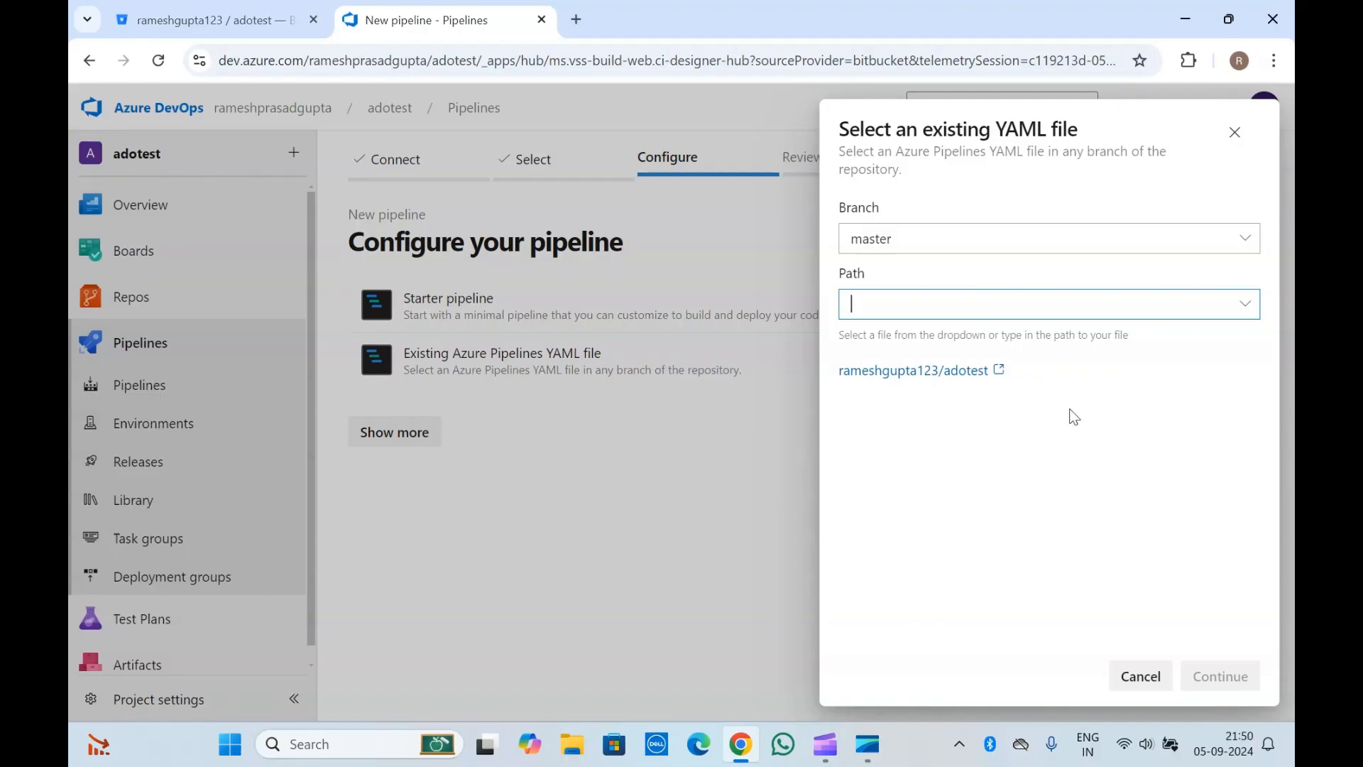
left_click(1233, 134)
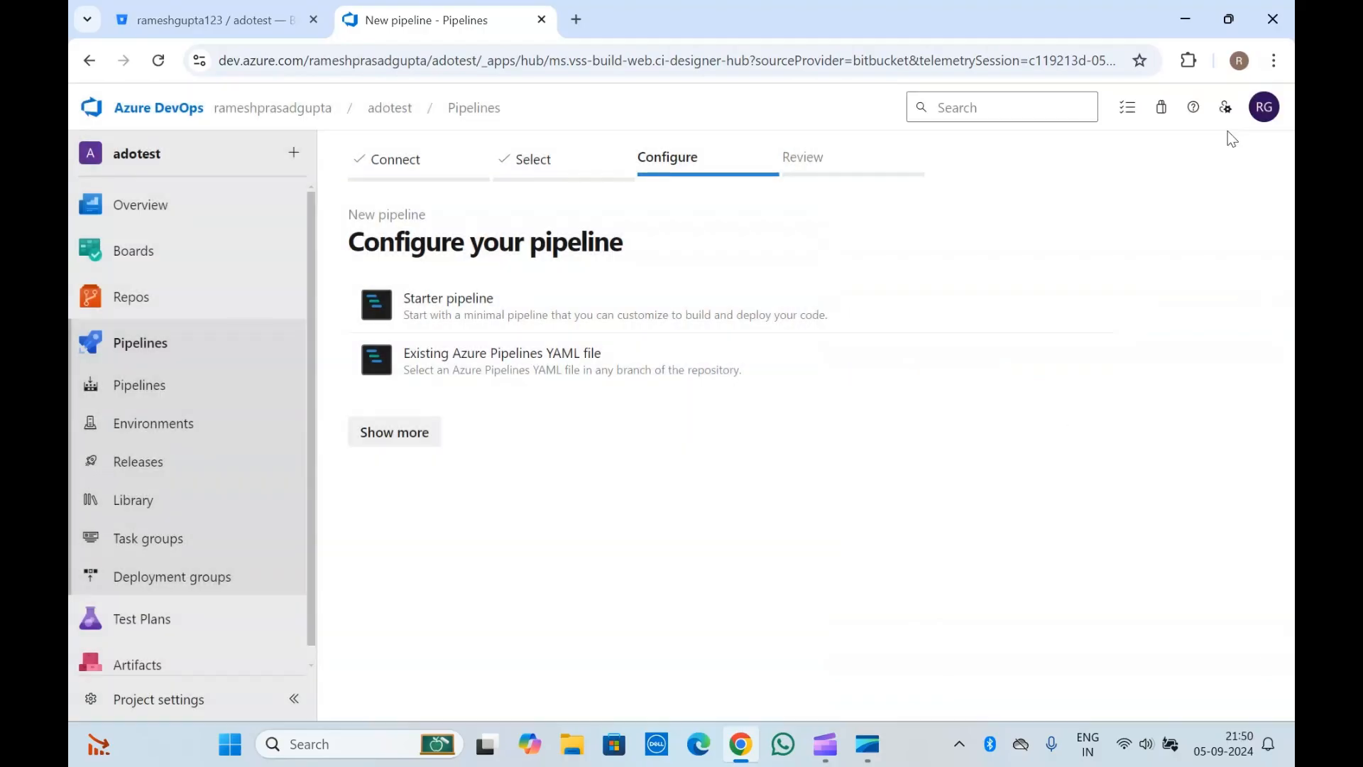
Step: Show all available pipeline templates and configure the new pipeline with the Starter pipeline template
left_click(396, 435)
scroll(533, 525, "down", 10)
scroll(532, 528, "down", 1)
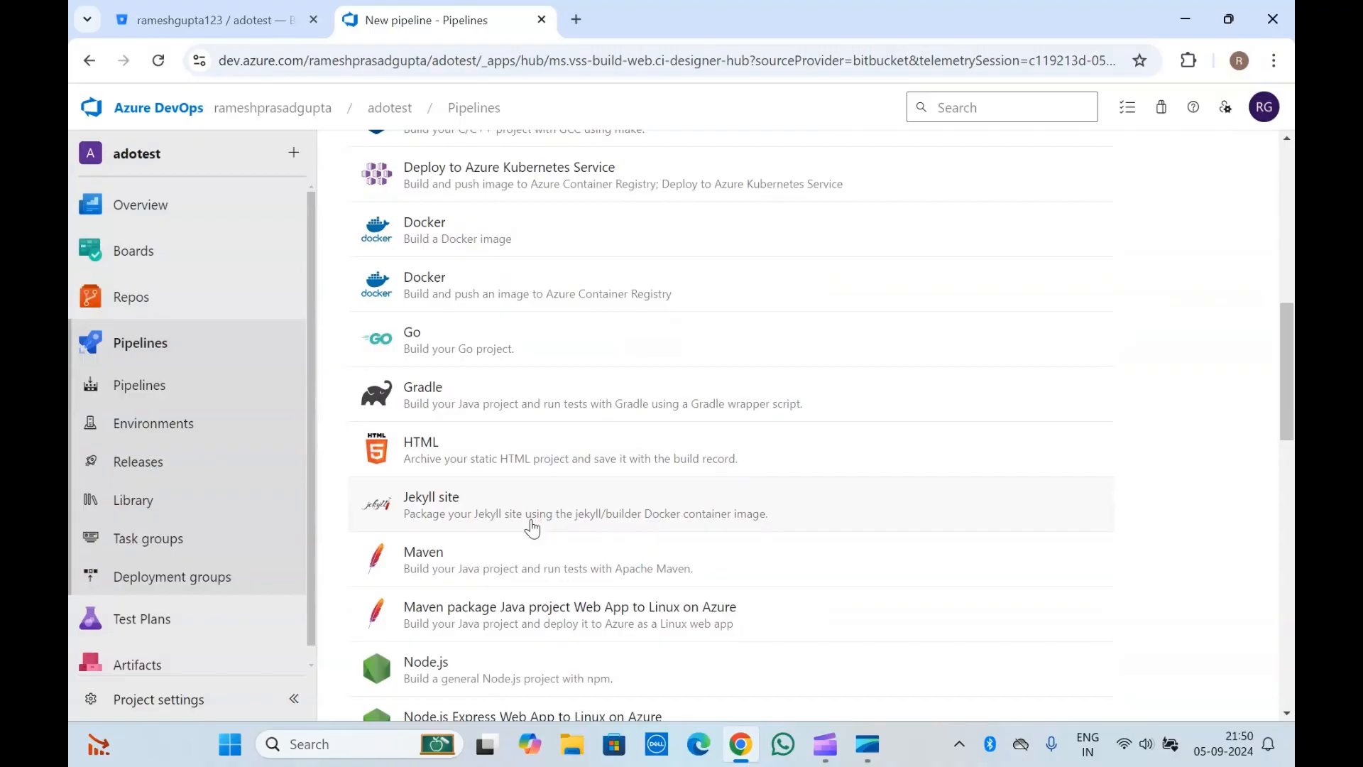
scroll(532, 527, "down", 10)
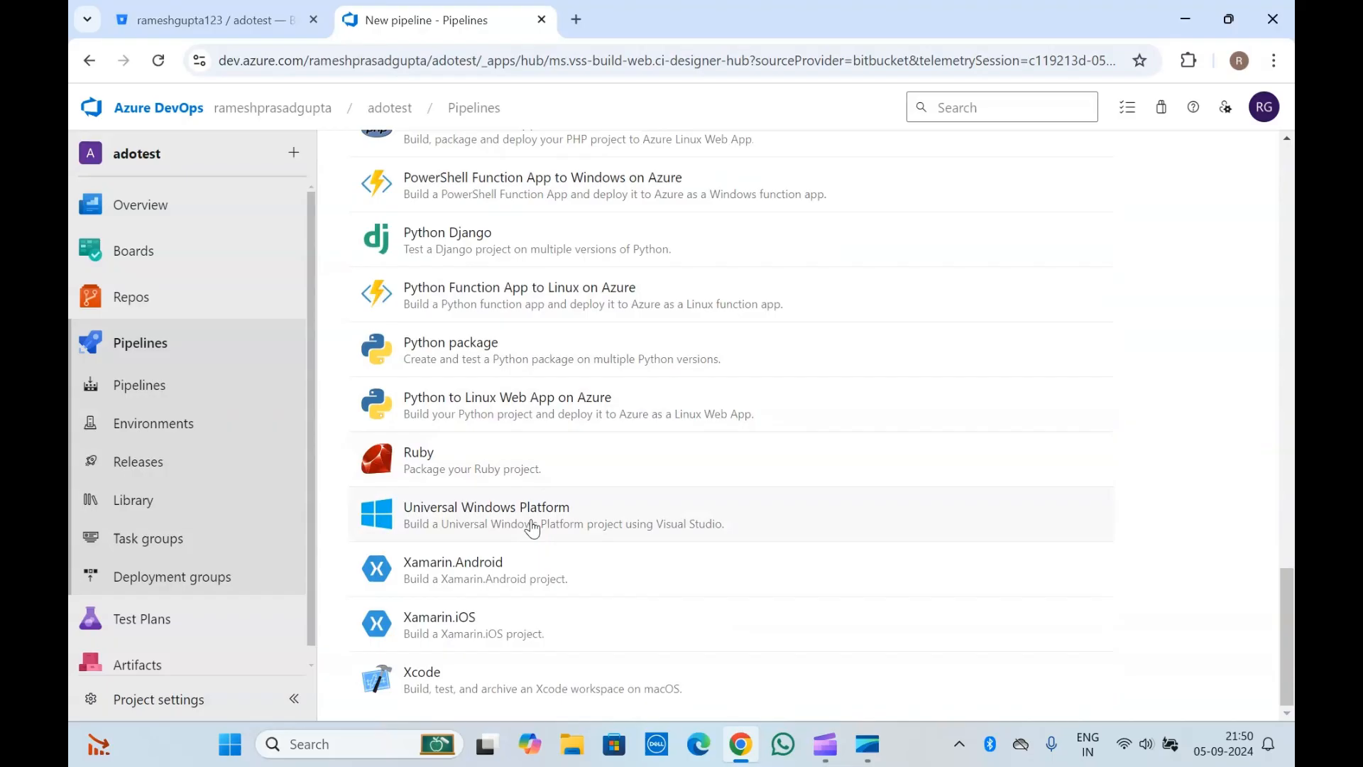
scroll(520, 305, "up", 20)
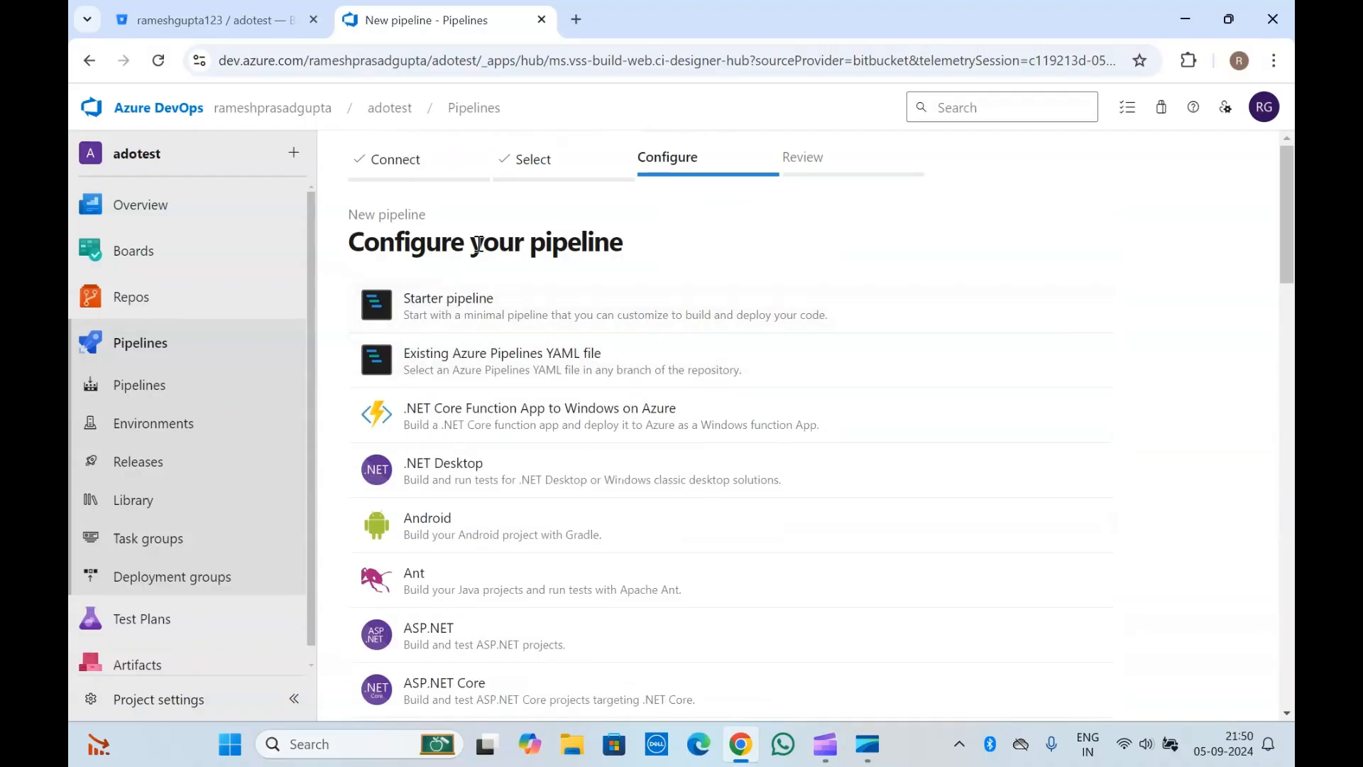
left_click(471, 293)
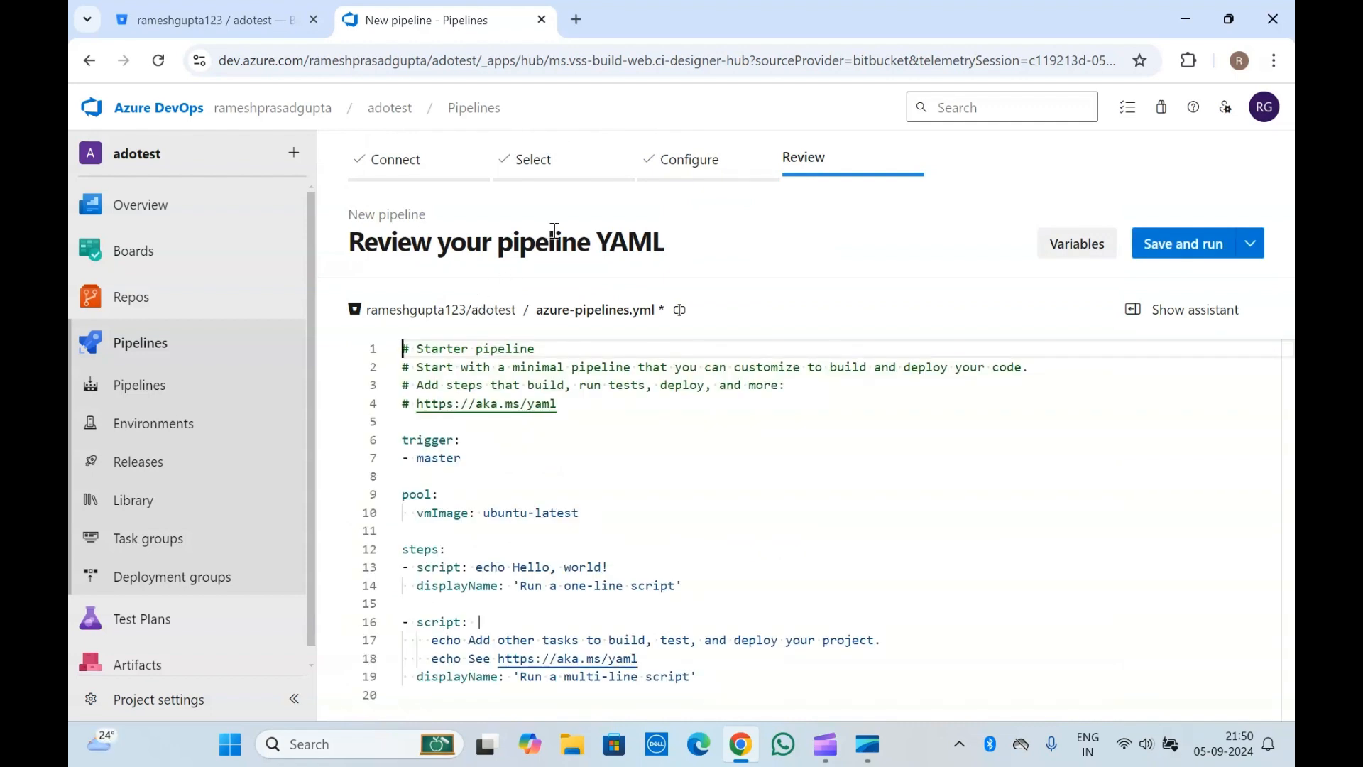
Step: Examine the trigger, pool and steps sections of the starter pipeline YAML
left_click(565, 556)
scroll(565, 556, "down", 2)
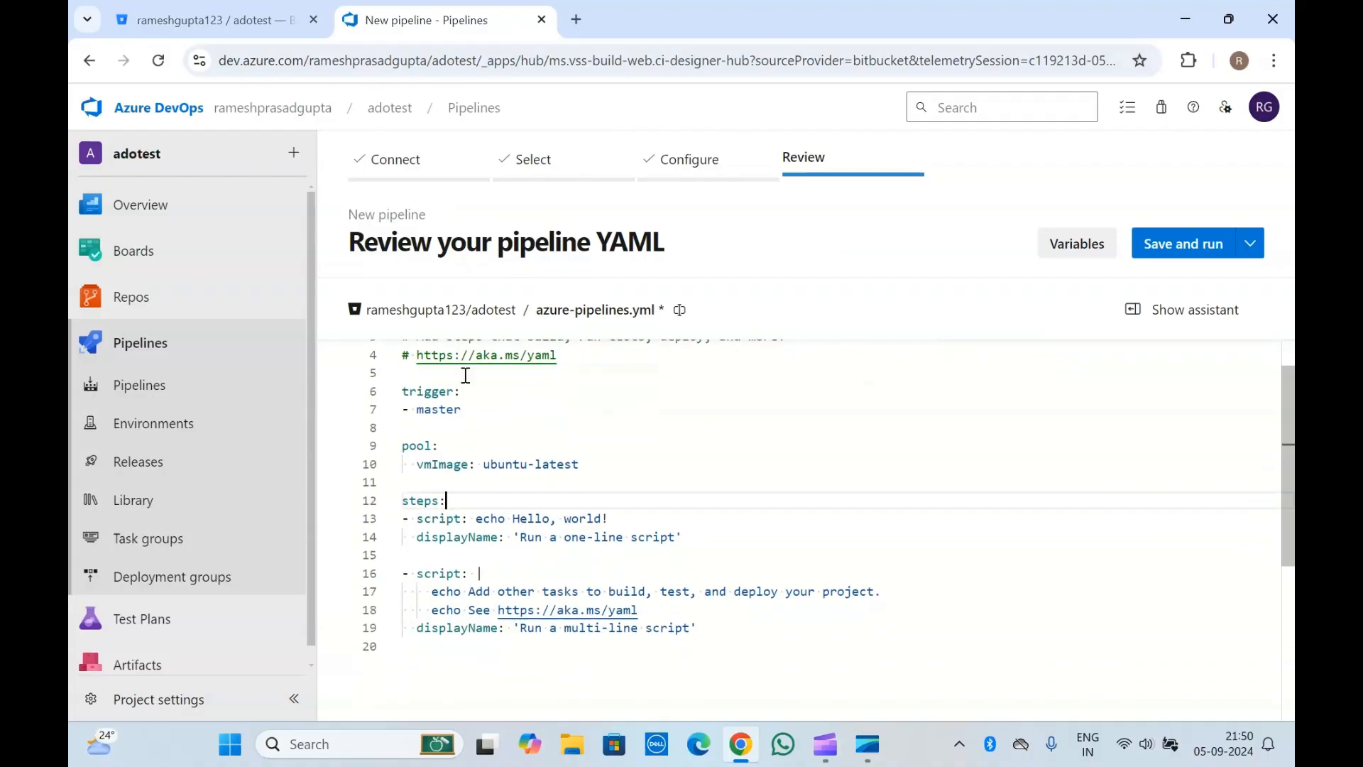
double_click(422, 393)
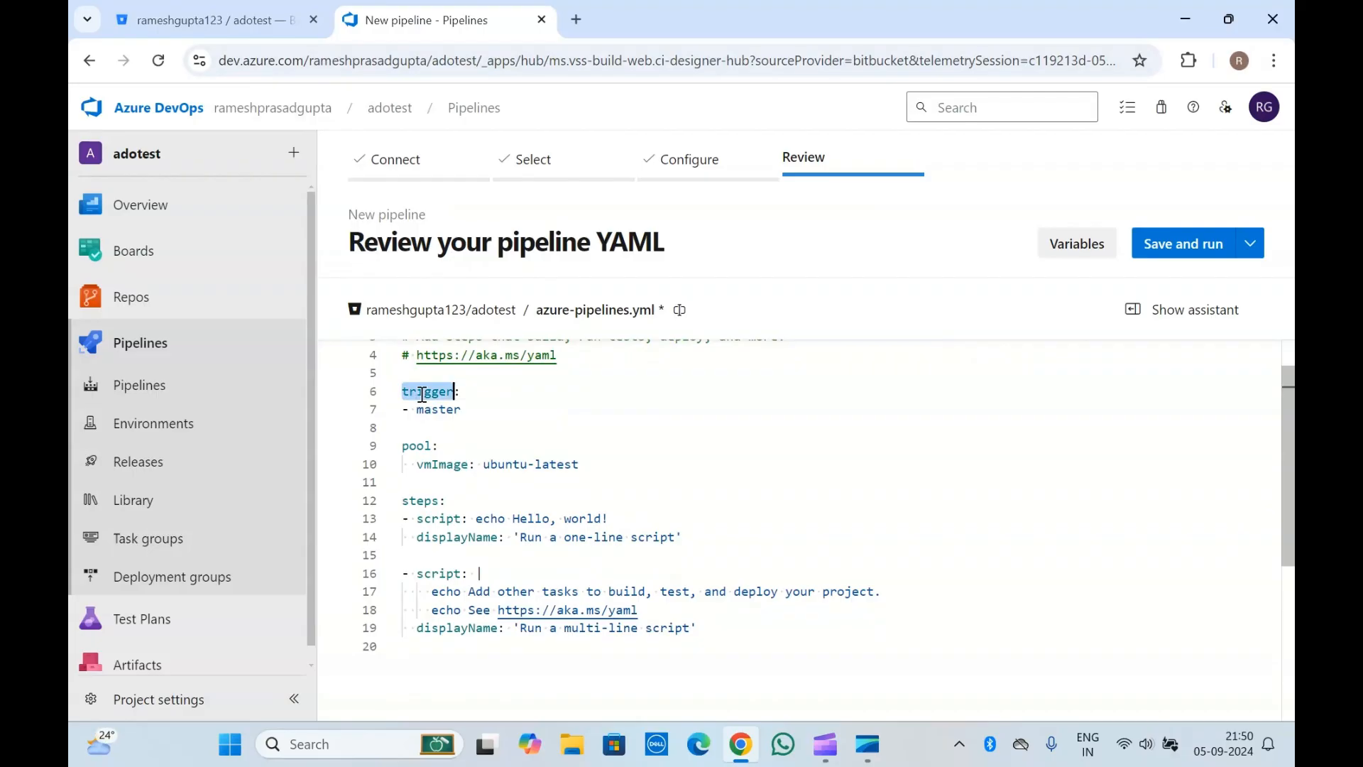
left_click(423, 446)
left_click(427, 501)
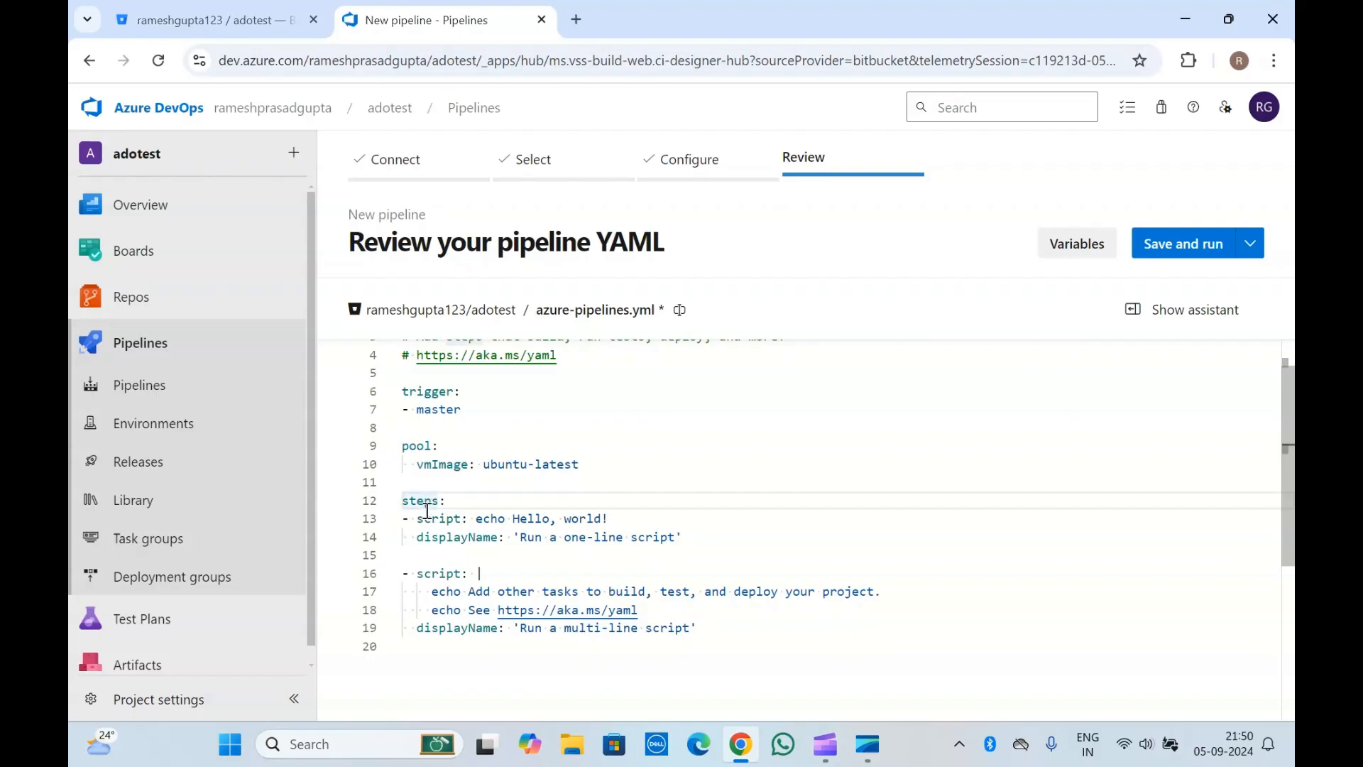
left_click(441, 556)
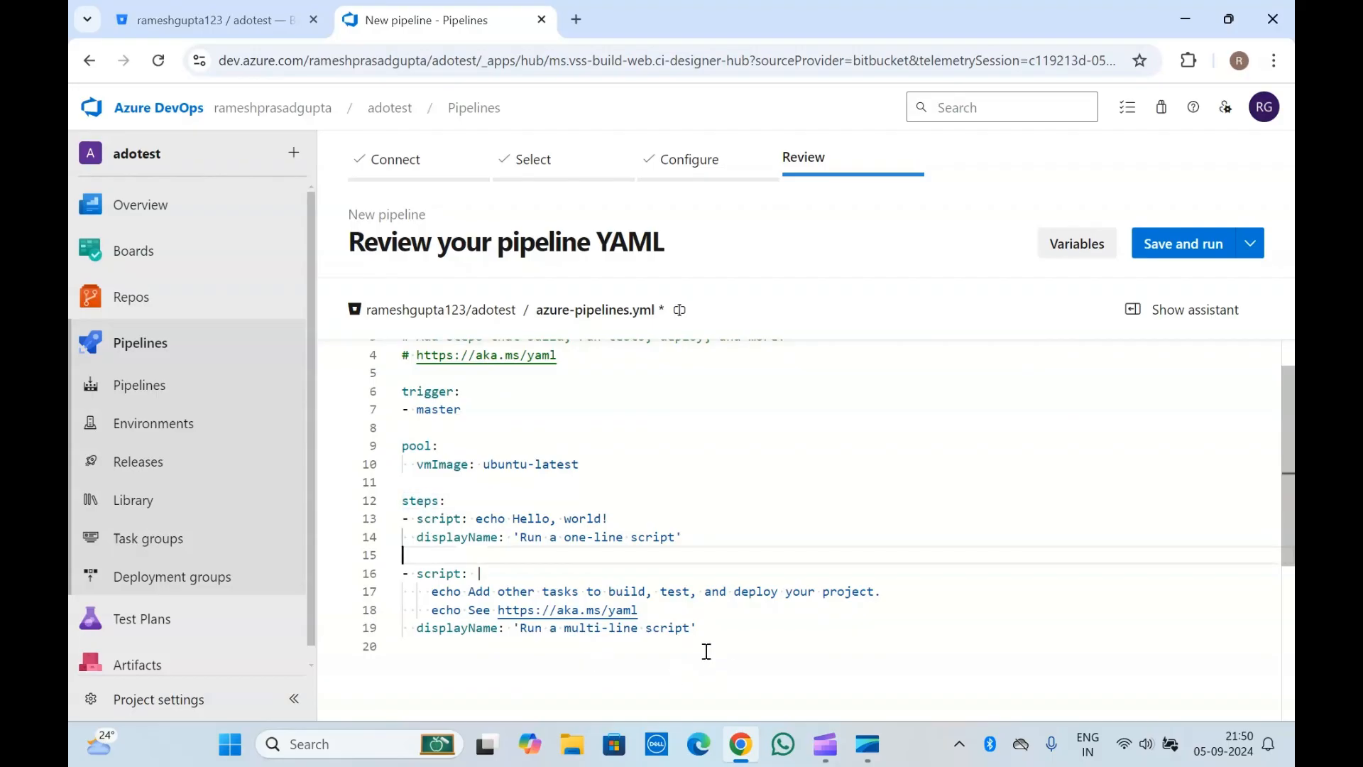
left_click_drag(705, 634, 387, 523)
left_click(509, 521)
scroll(507, 523, "up", 1)
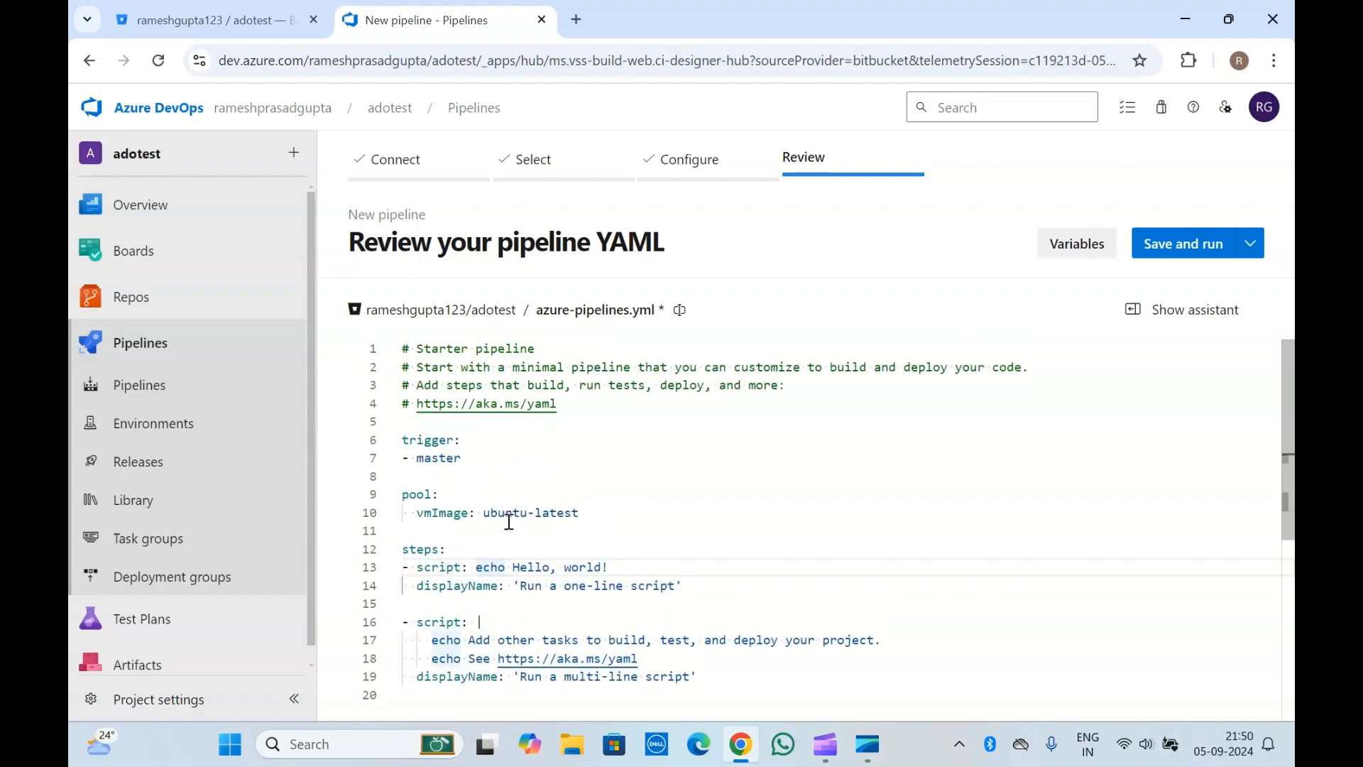
Step: Compare the trigger branch in azure-pipelines.yml with the branch of the adotest repository in Bitbucket
left_click(421, 431)
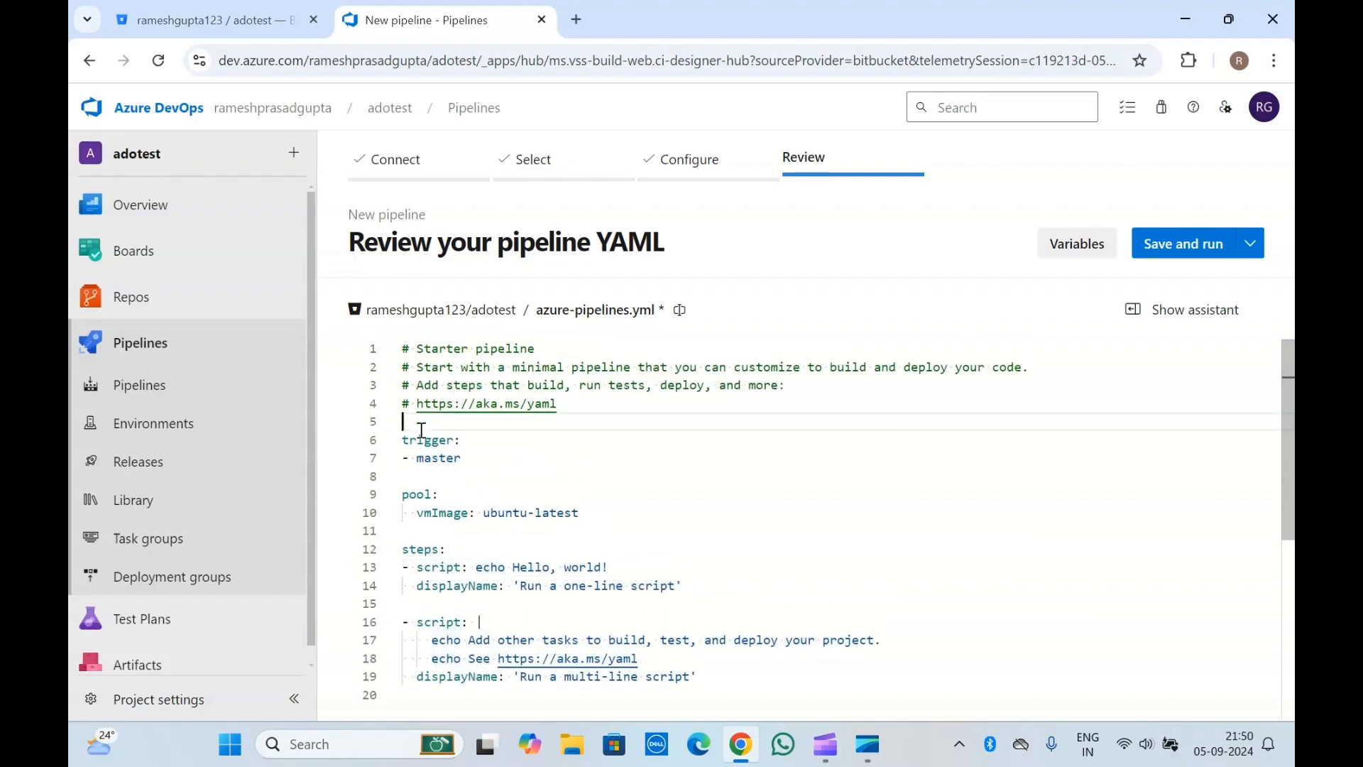
left_click(469, 460)
left_click_drag(469, 460, 415, 459)
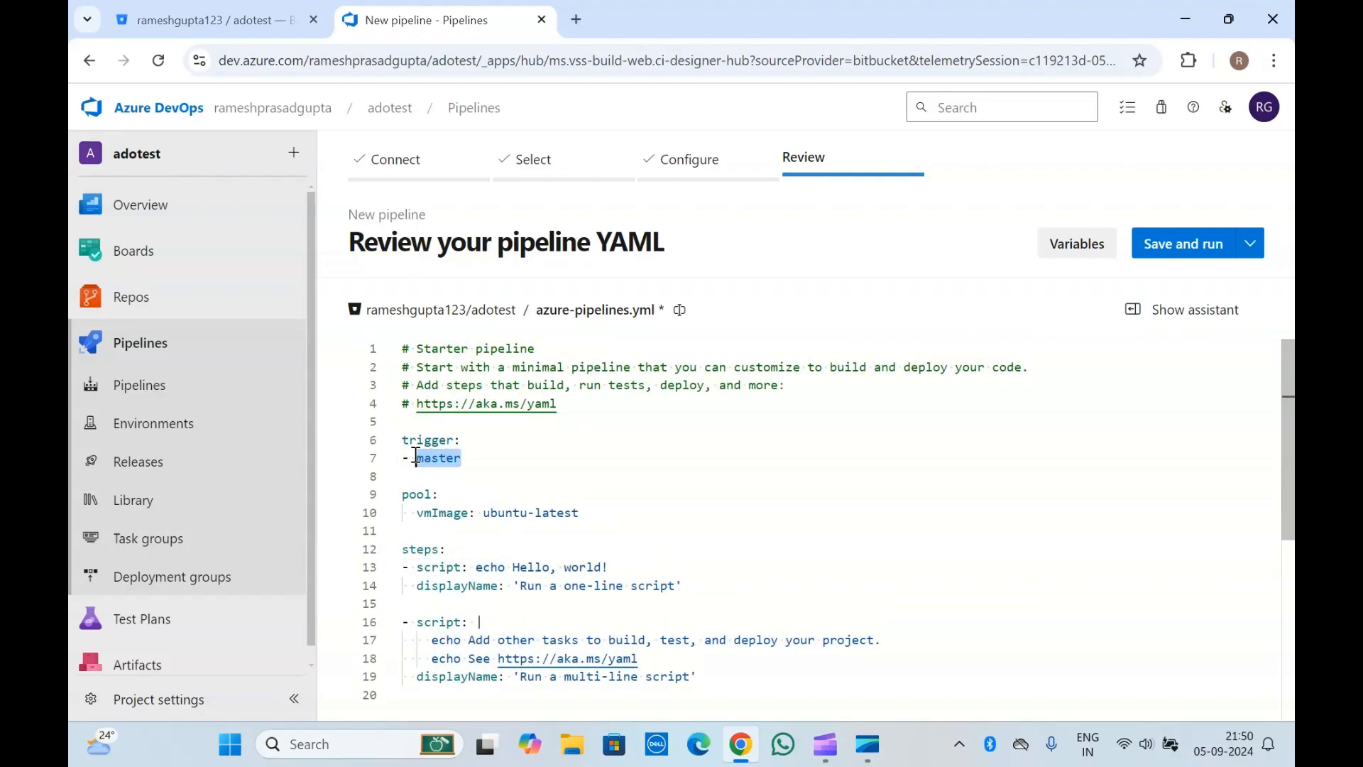
left_click(227, 7)
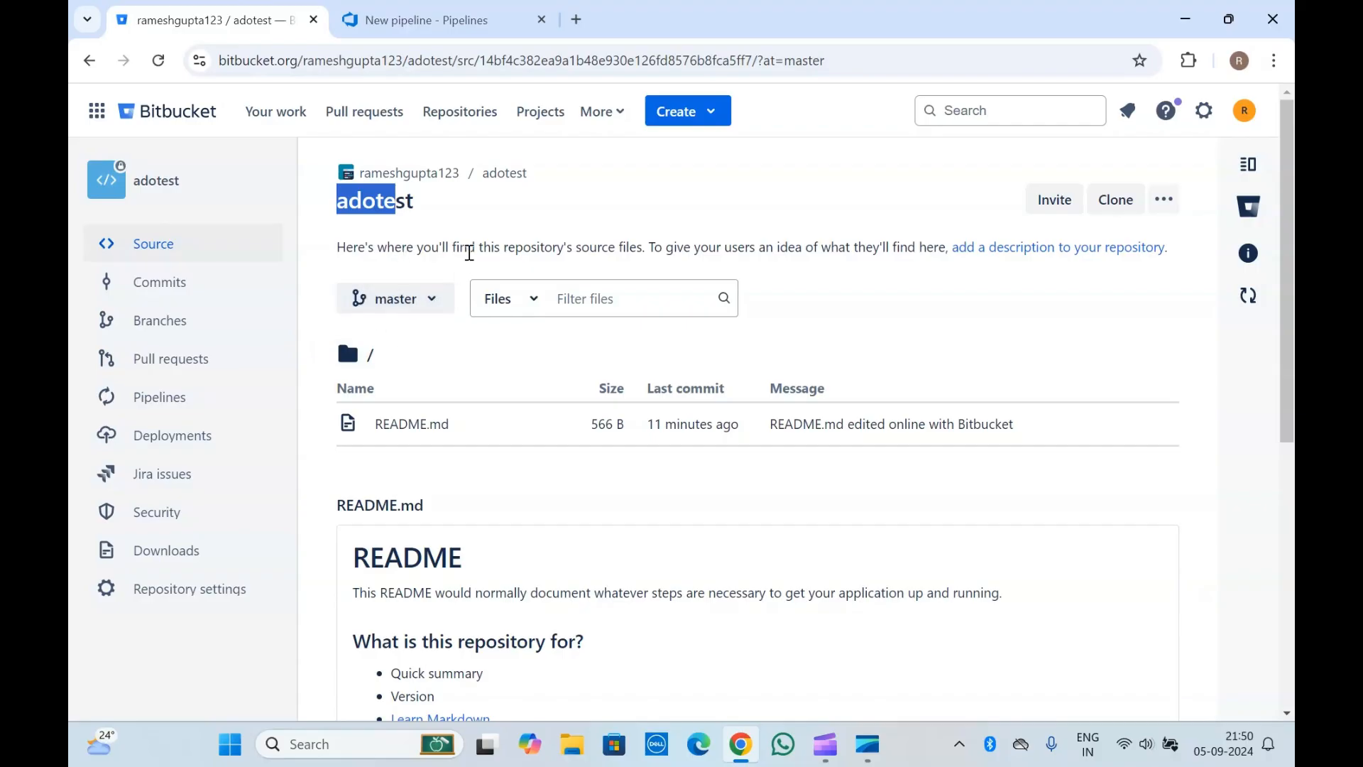
left_click(393, 241)
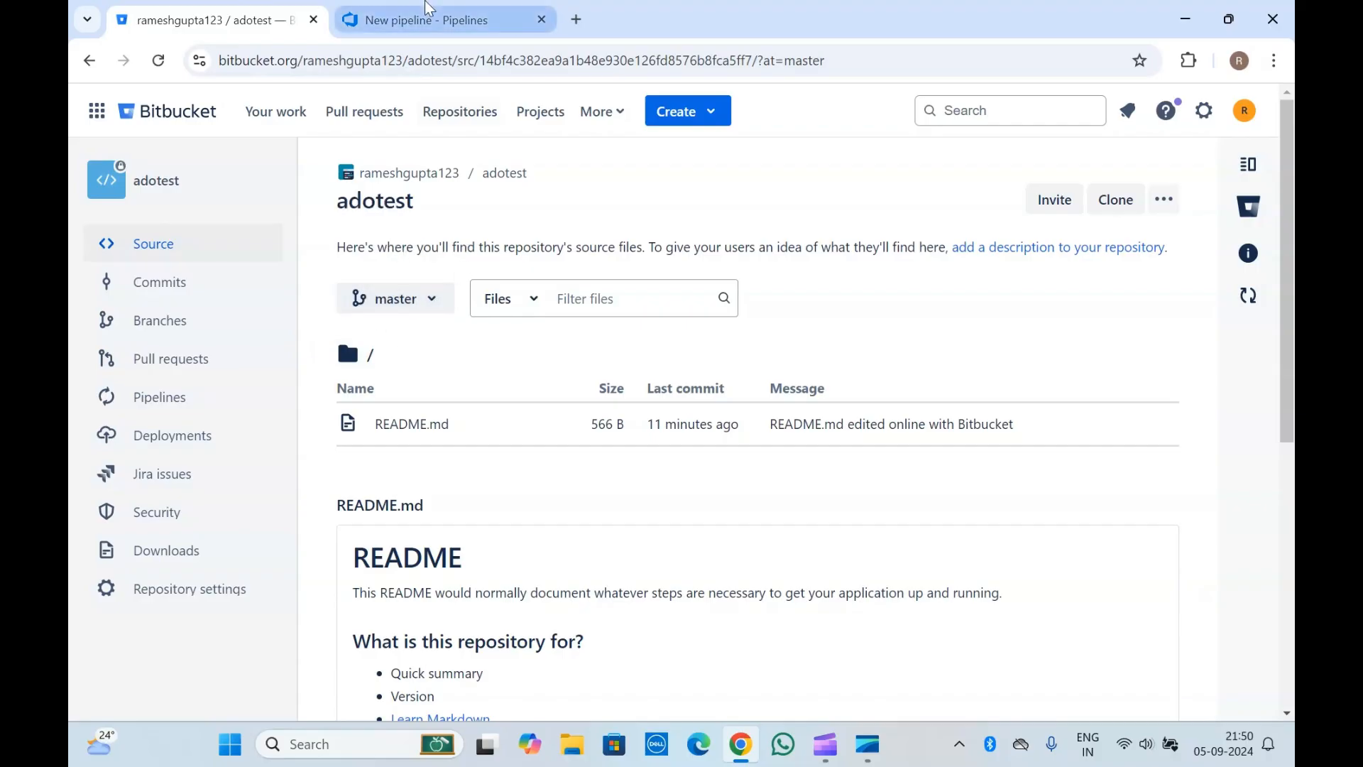
left_click(426, 20)
left_click(468, 496)
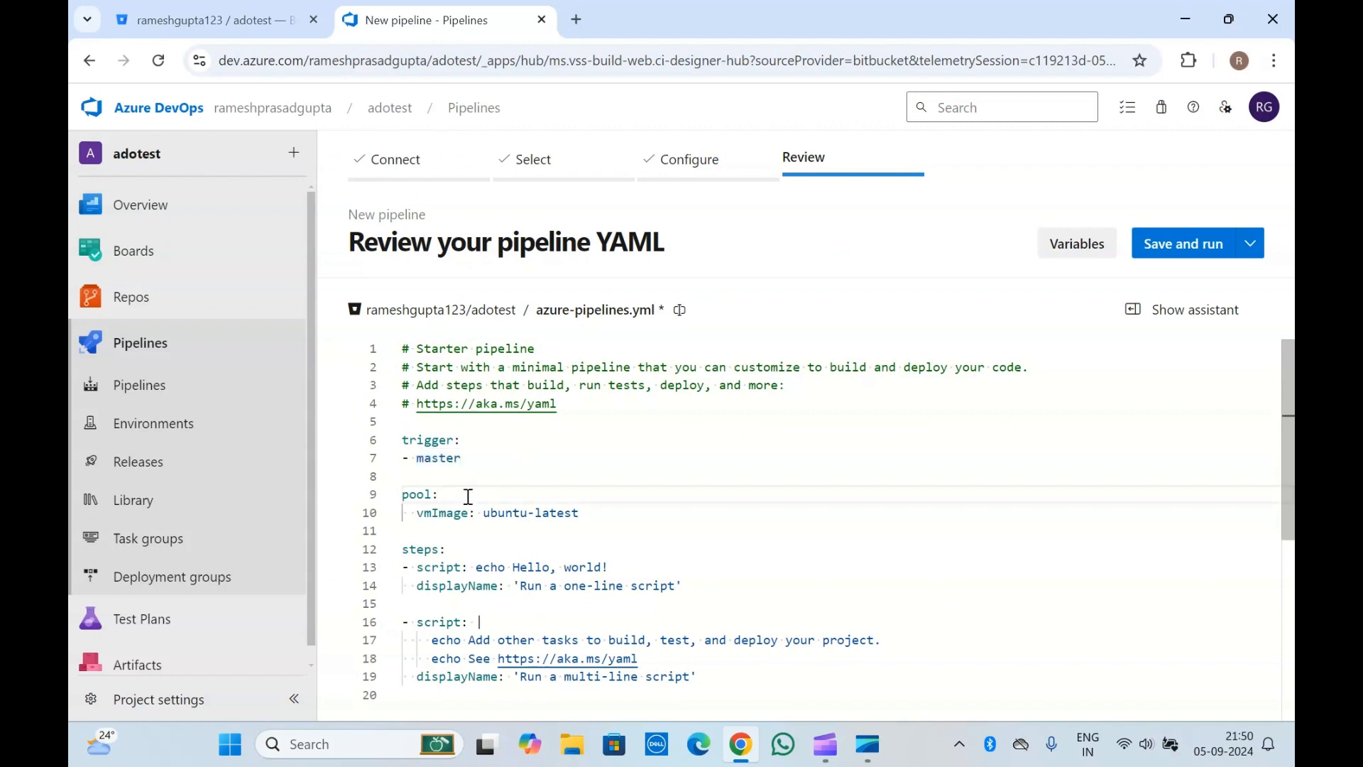
left_click(443, 485)
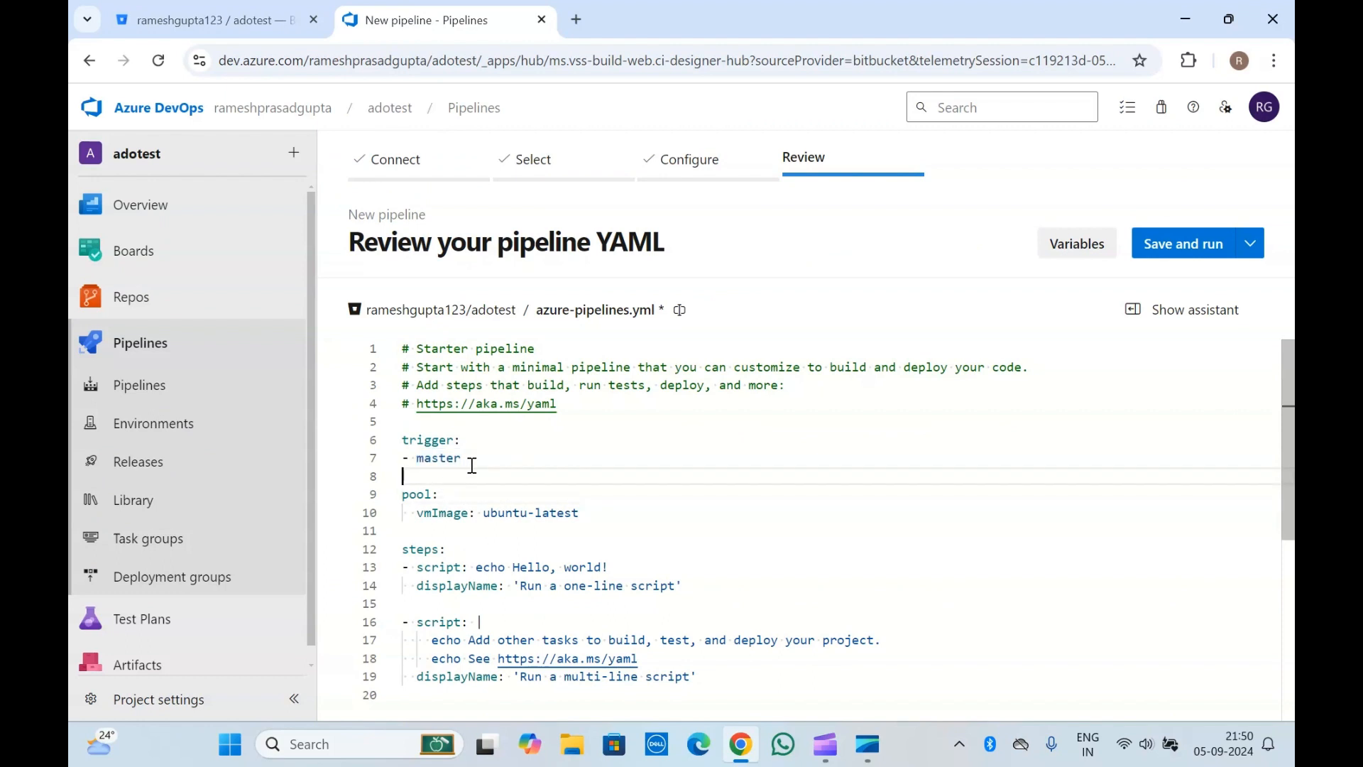
Step: Recheck the branch of the adotest repository in Bitbucket and review the trigger section of azure-pipelines.yml
left_click(472, 460)
left_click(204, 4)
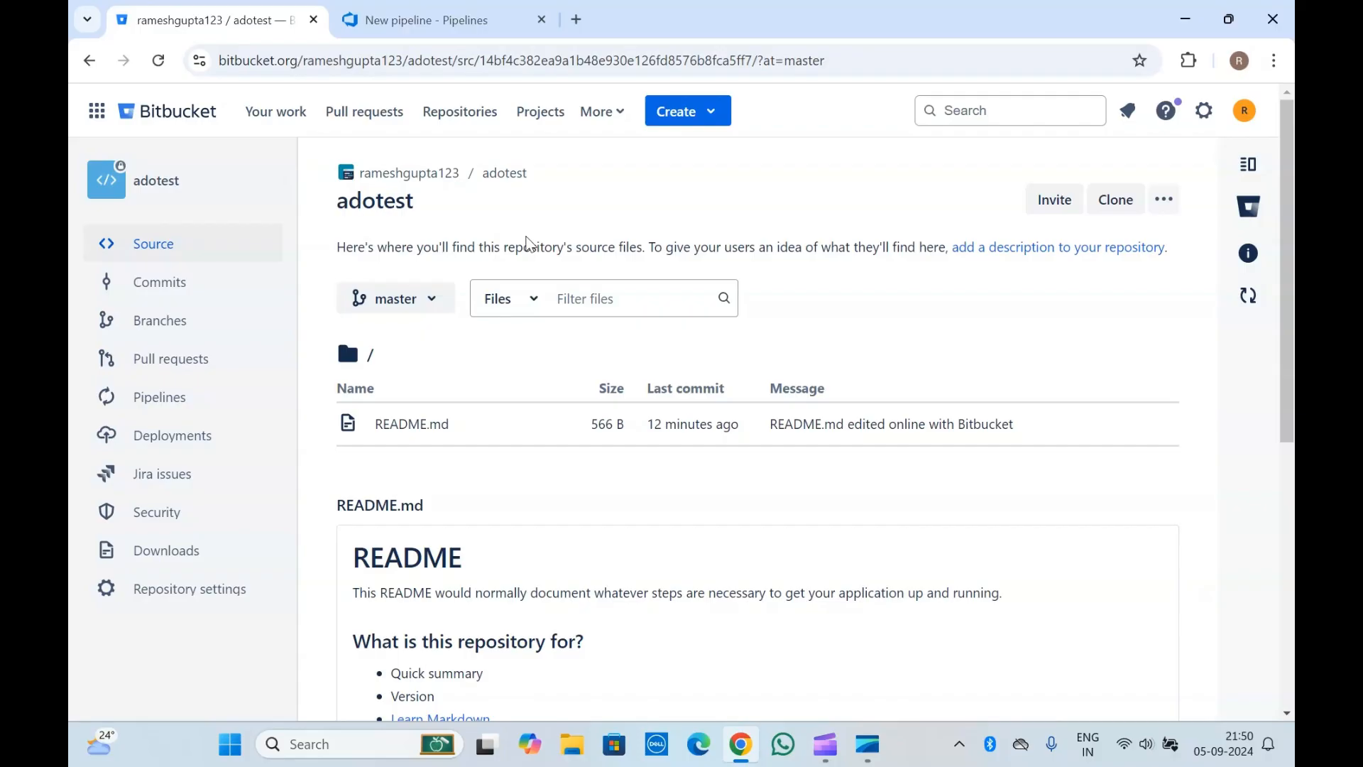
left_click(434, 16)
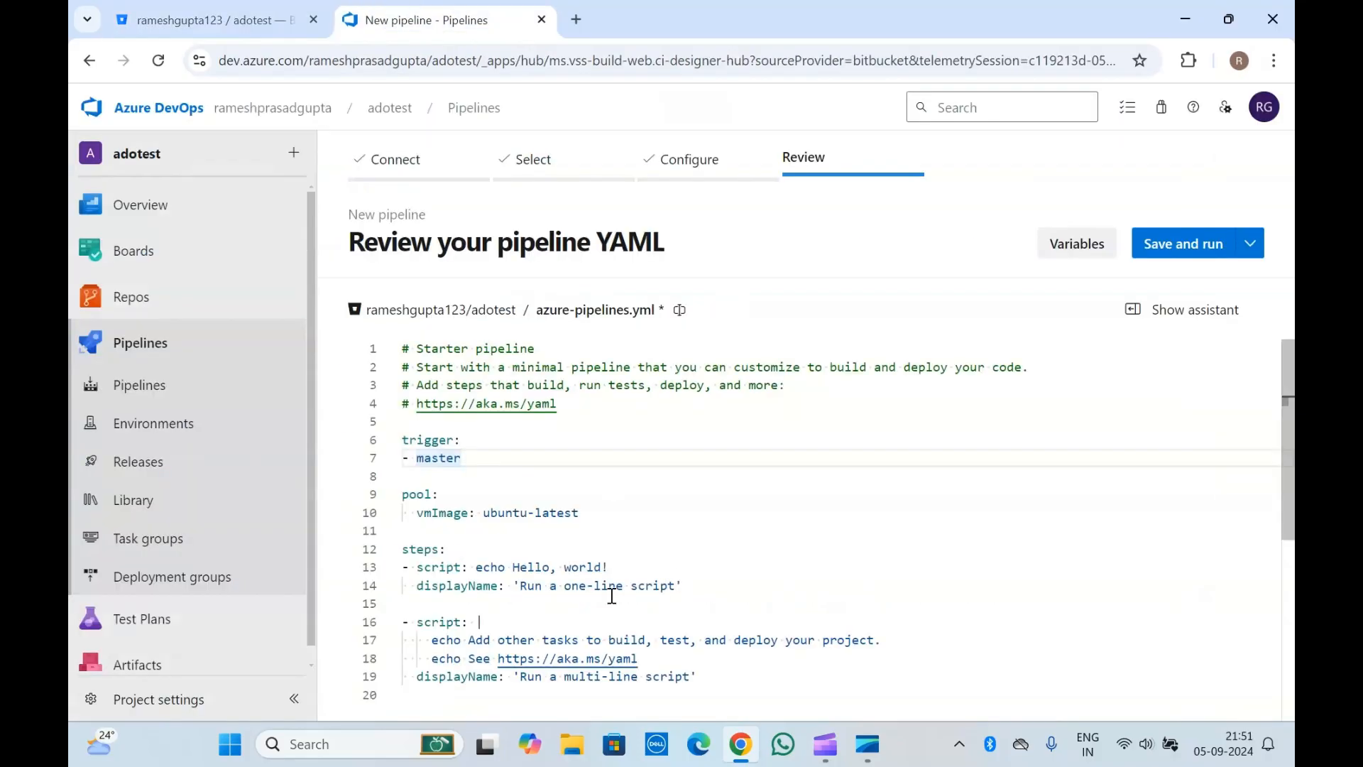
left_click(447, 488)
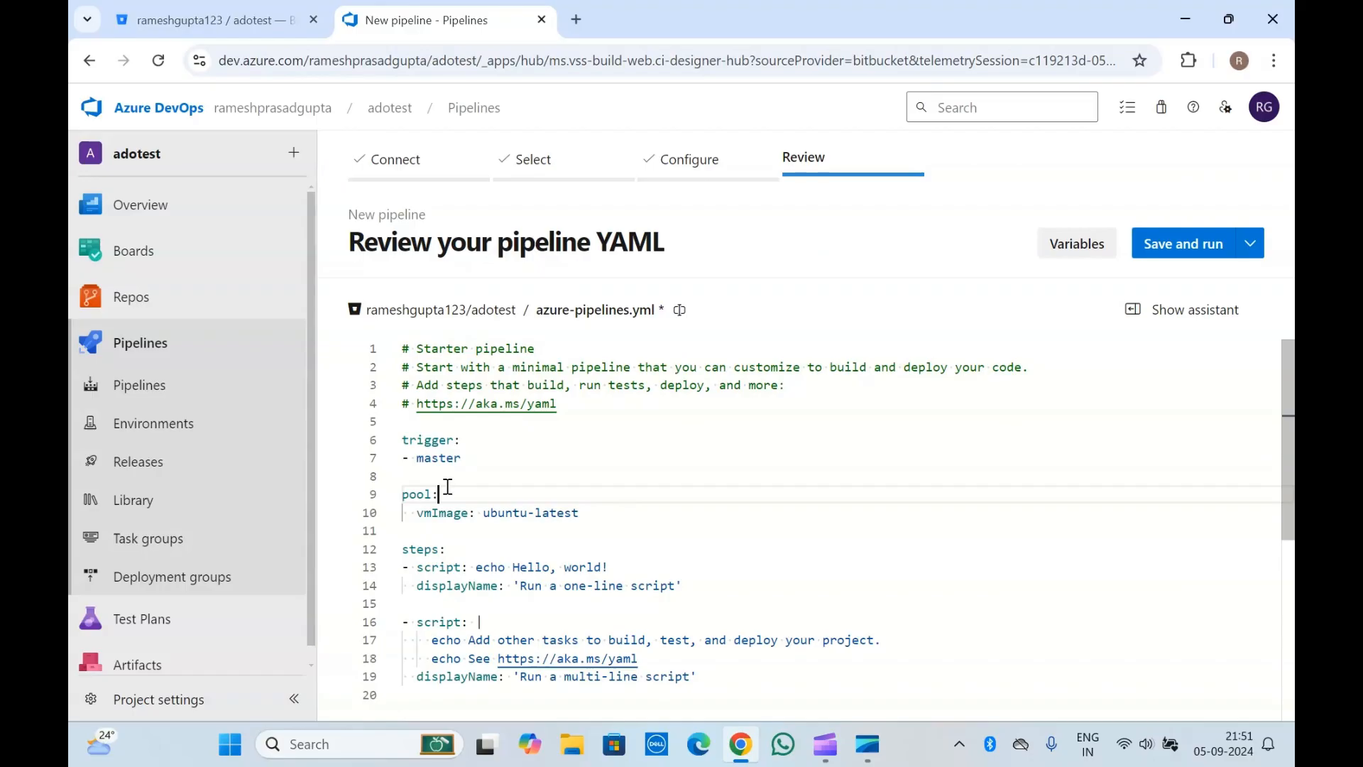
left_click_drag(461, 460, 395, 443)
left_click(490, 495)
left_click(423, 478)
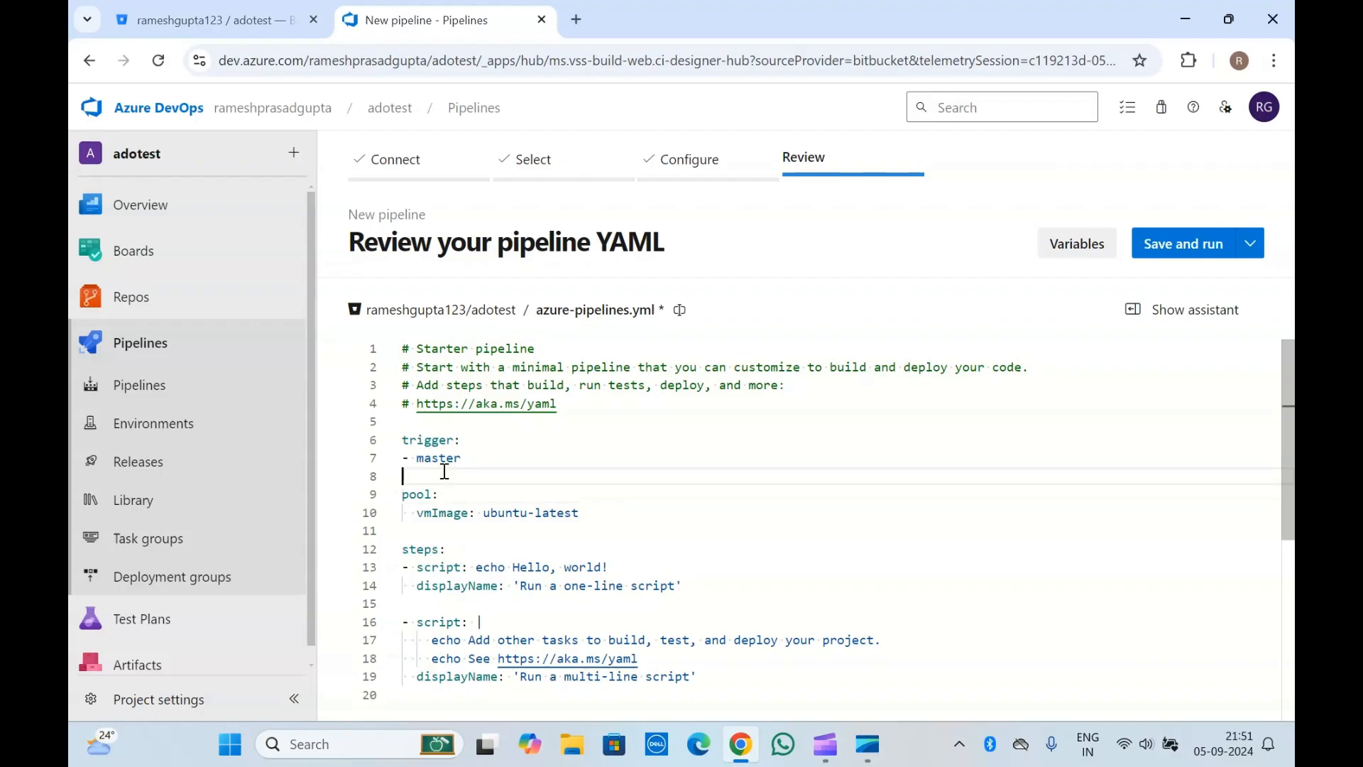
left_click(473, 455)
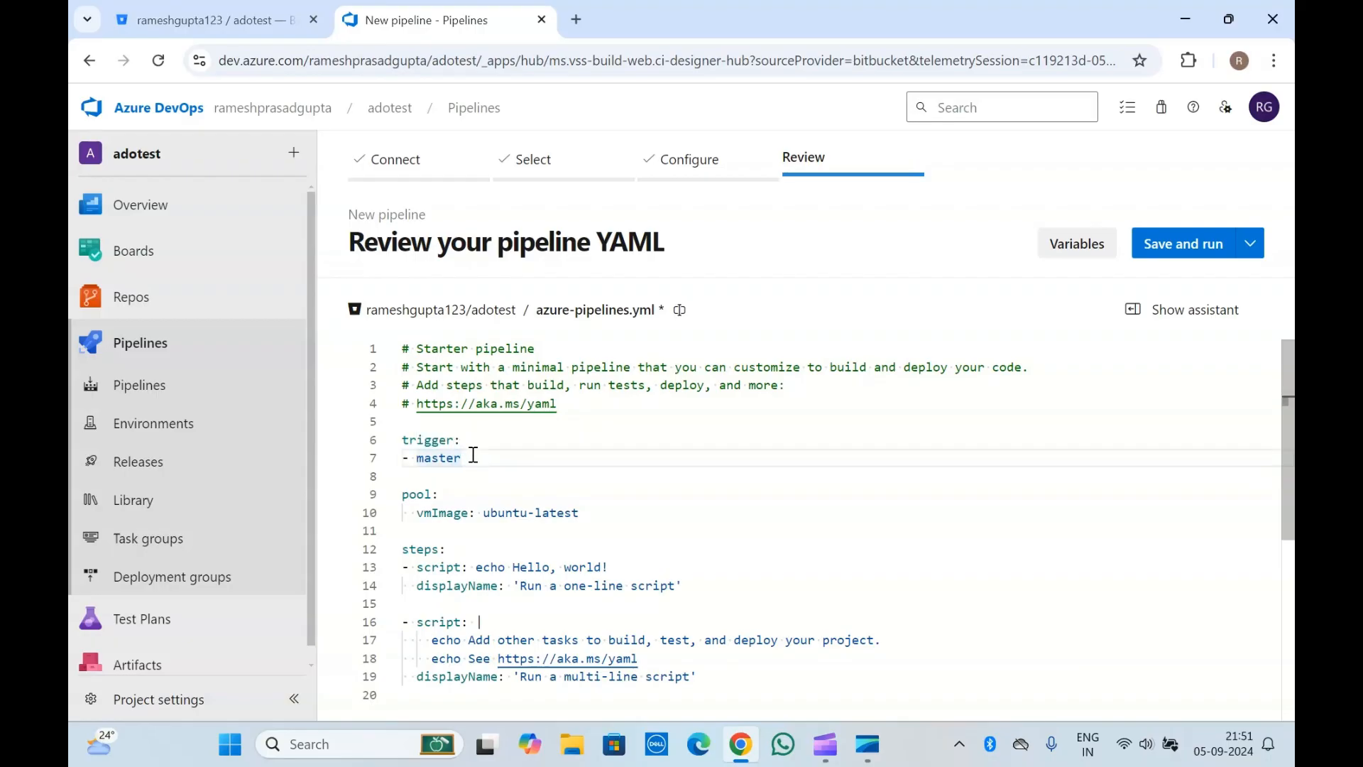
Step: Save and run the pipeline, committing directly to the master branch with the message "Set up CI with Azure Pipelines"
left_click(1169, 245)
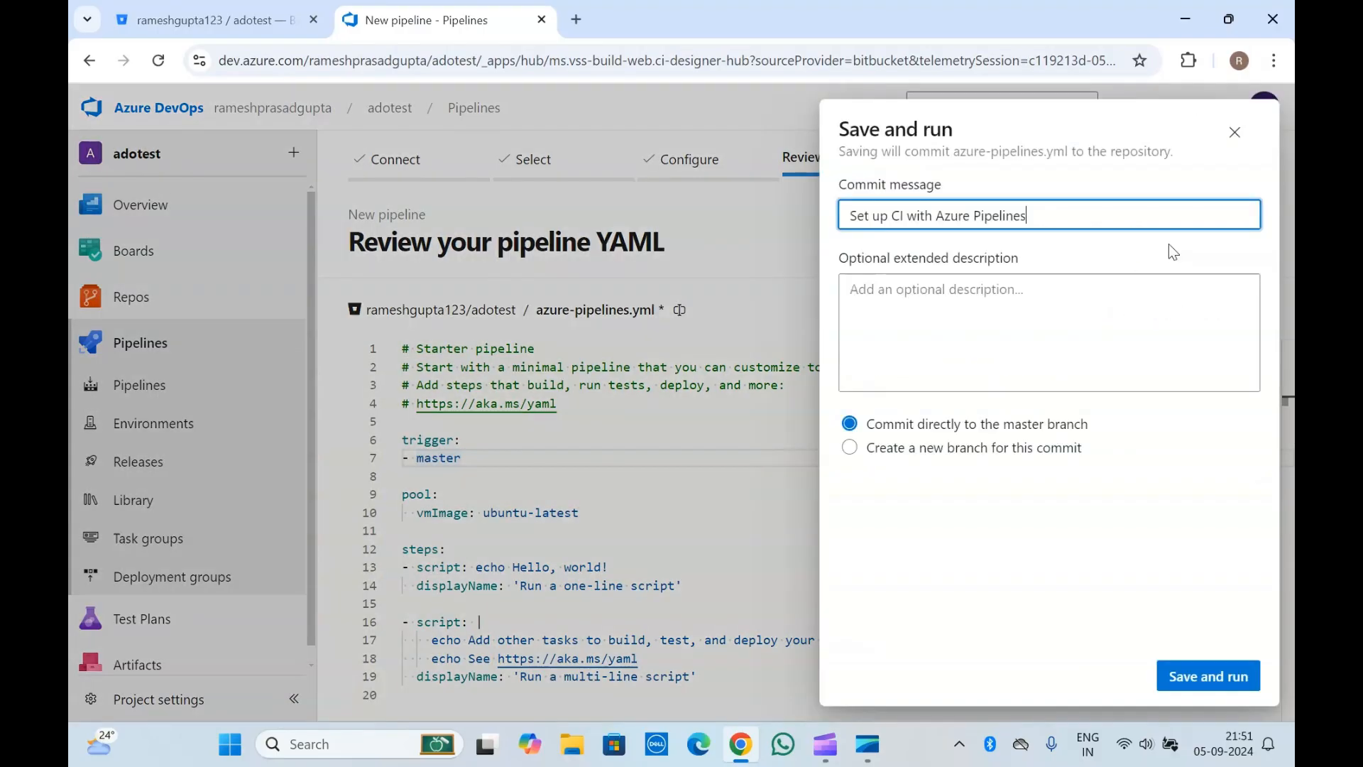
left_click(1201, 668)
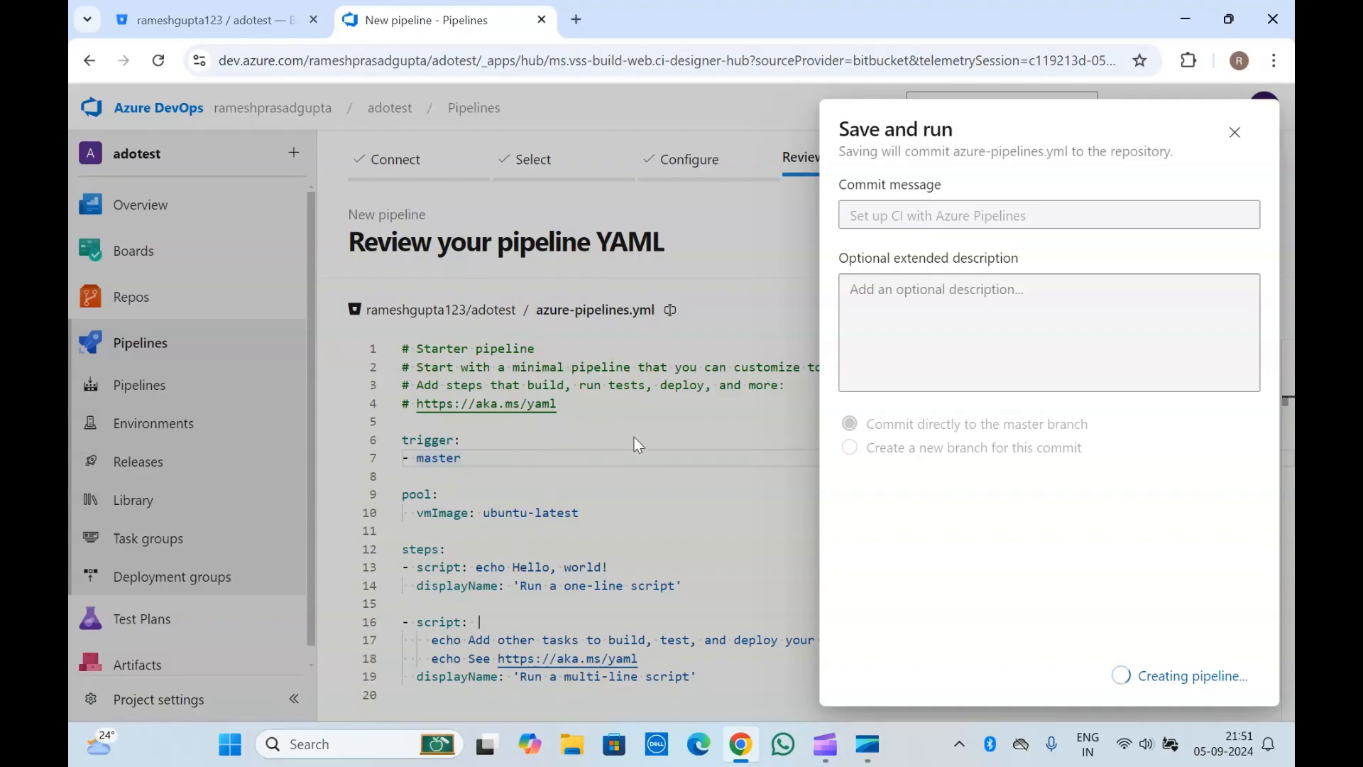
Step: Check the repository files in Bitbucket and view the job log of the new pipeline run
left_click(196, 12)
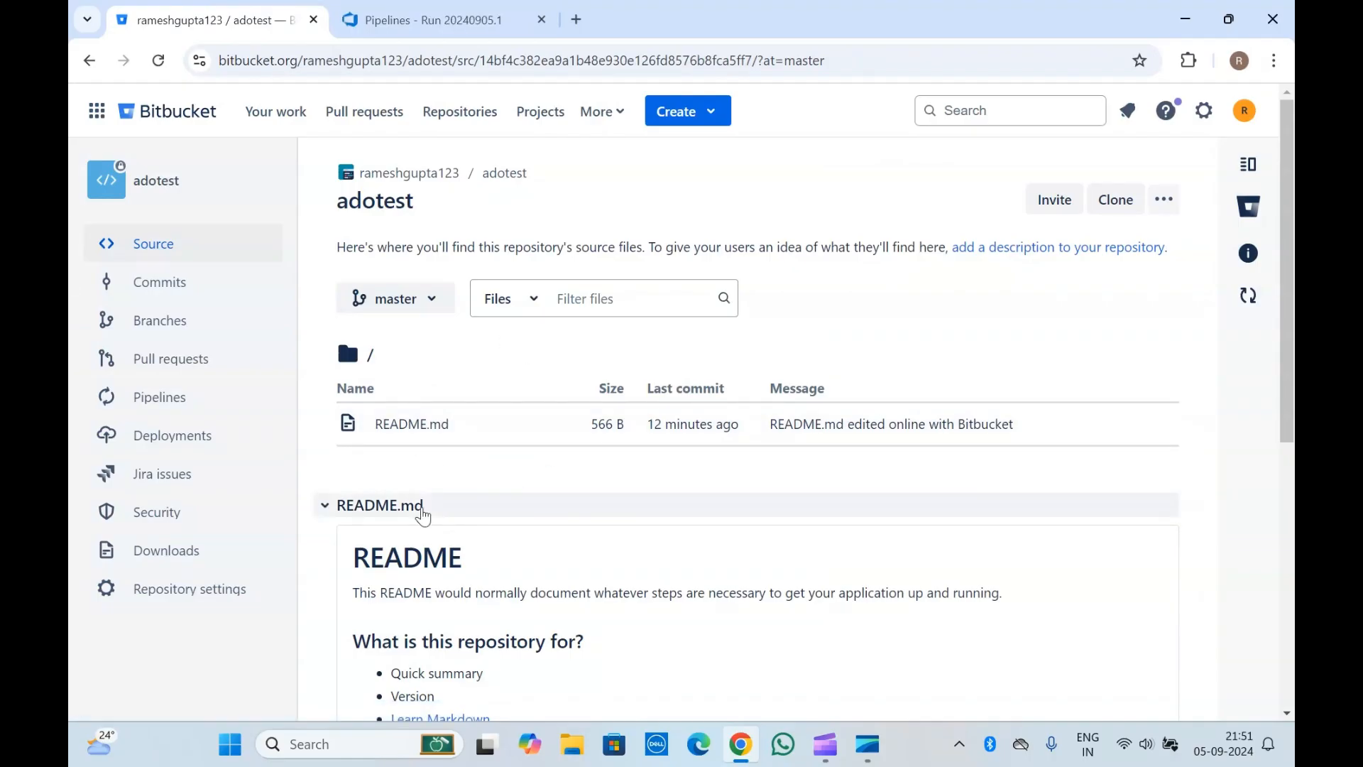
left_click(406, 21)
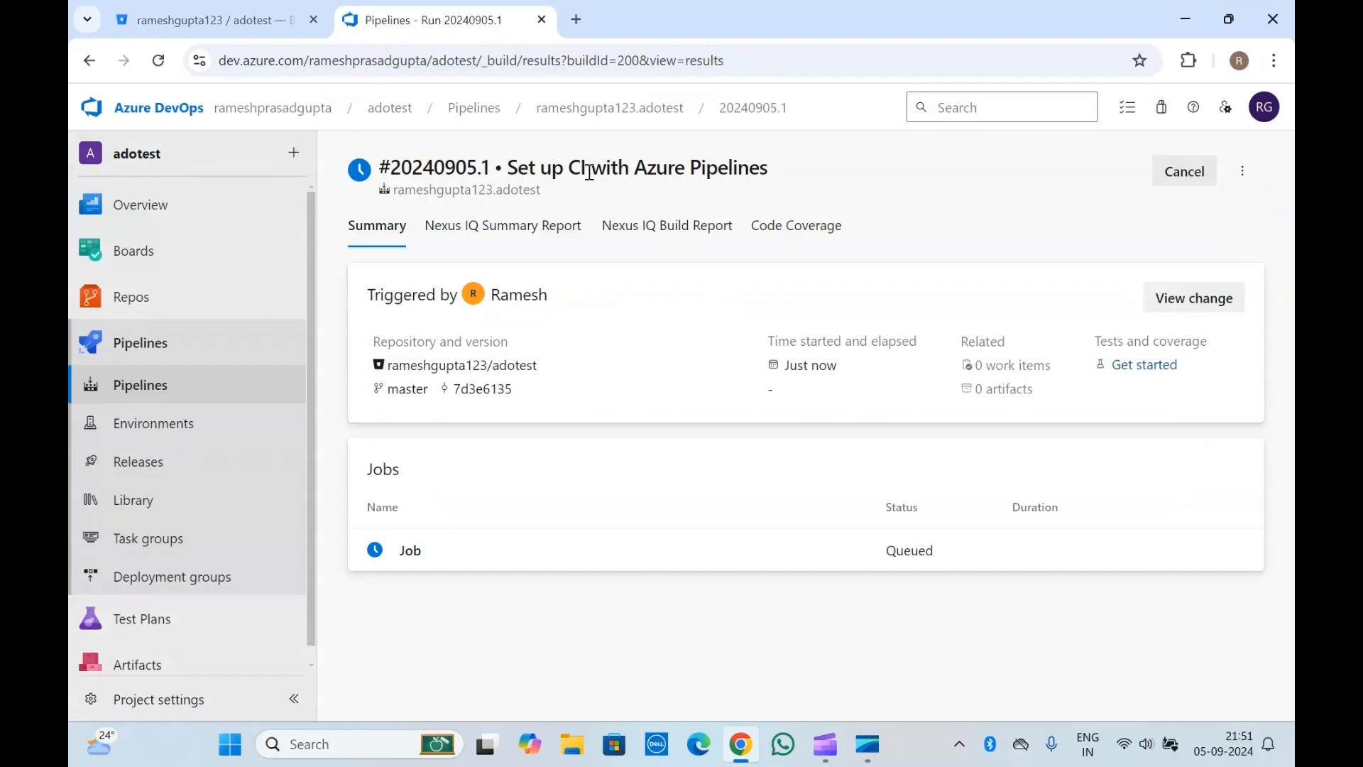
left_click(454, 564)
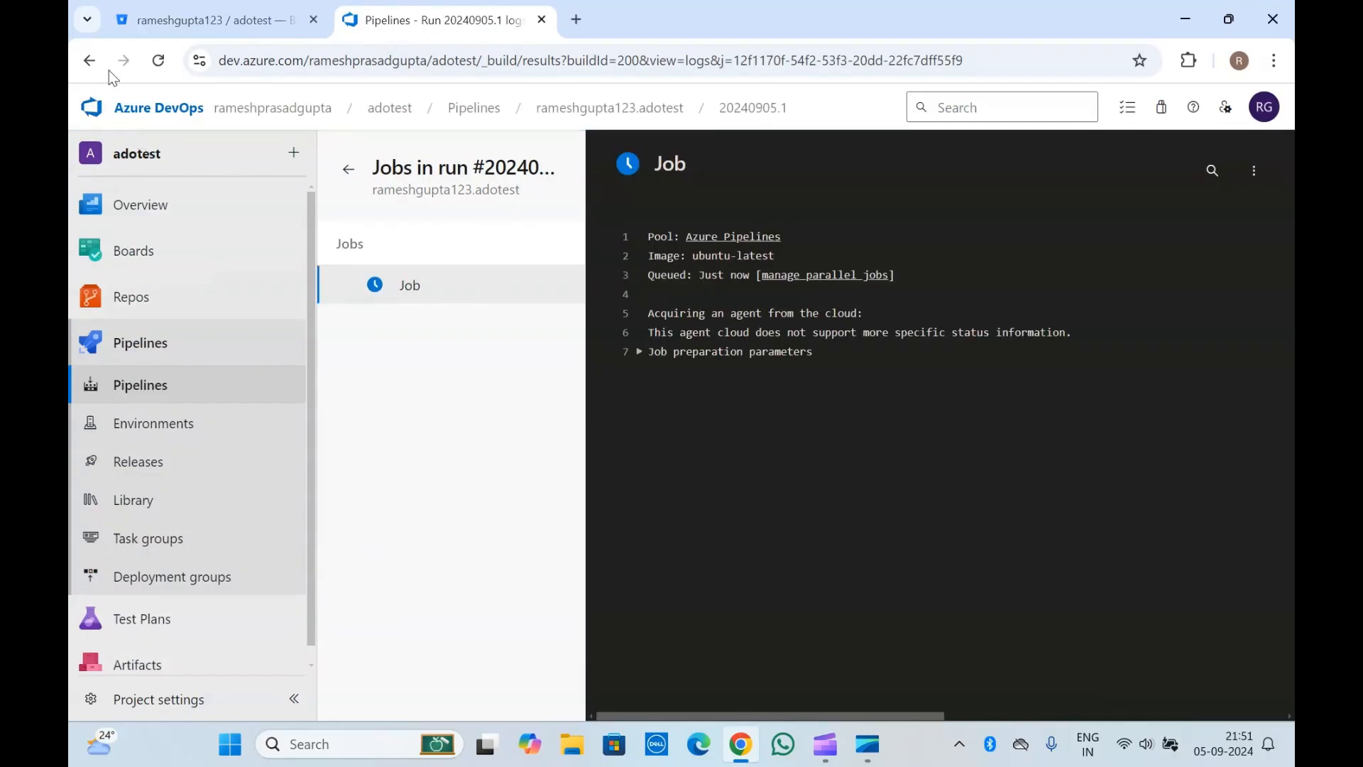
left_click(89, 62)
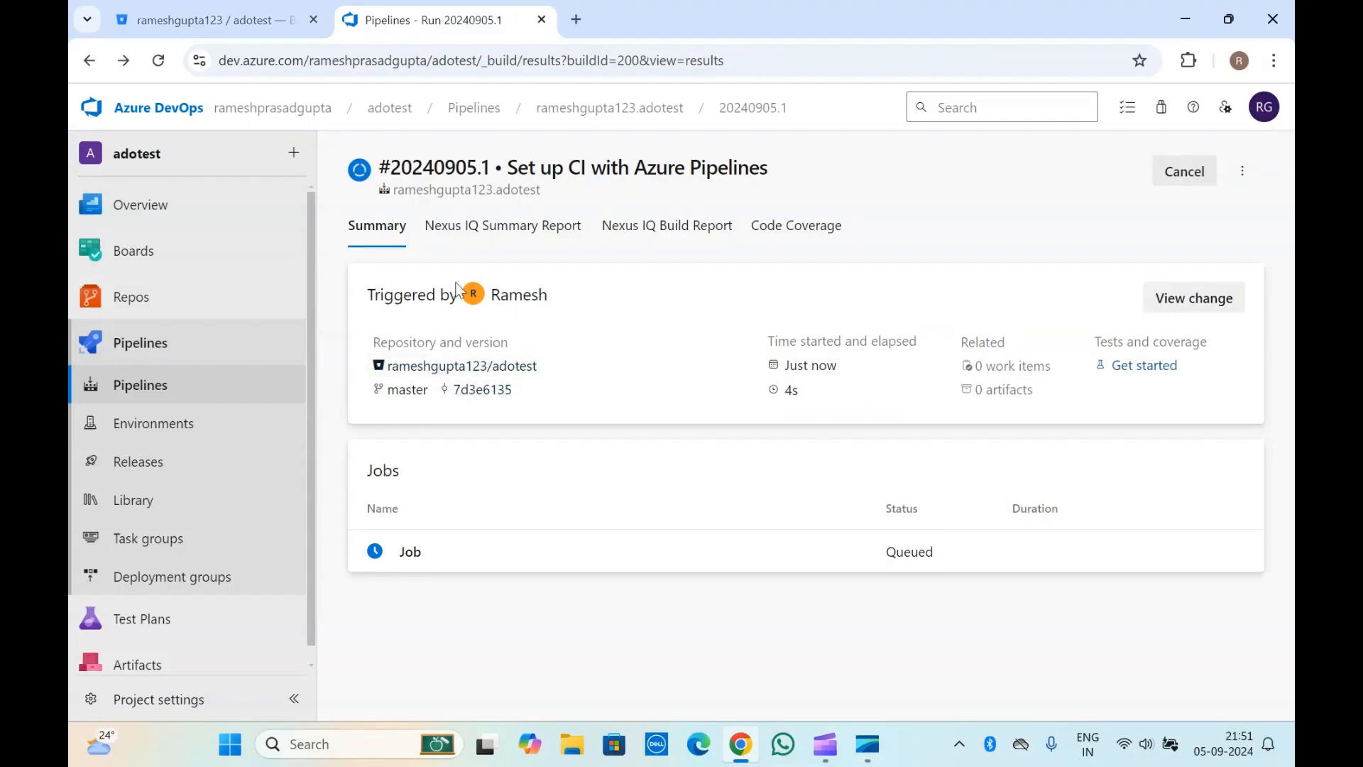
Step: Check where the pipeline run's repository and master branch links lead in Bitbucket, closing each page after viewing
right_click(455, 369)
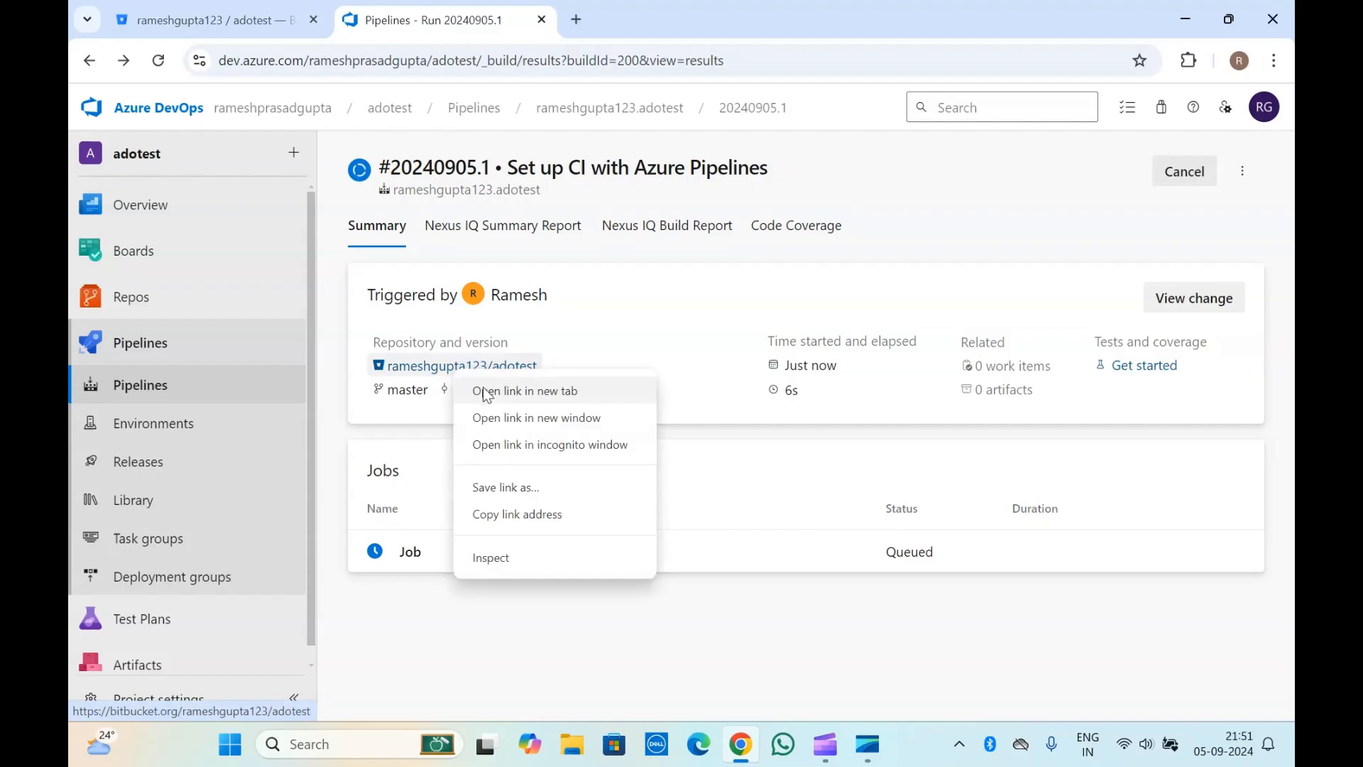
left_click(481, 390)
left_click(667, 10)
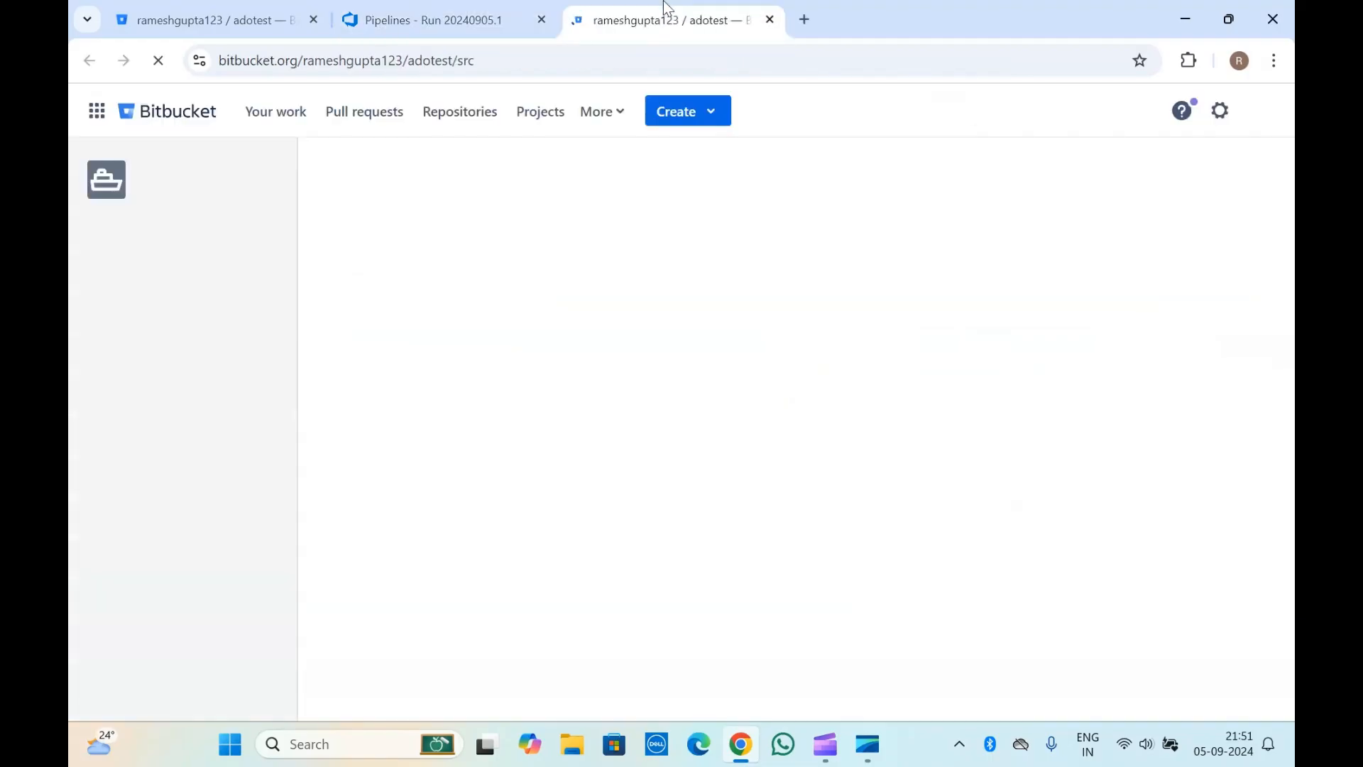
left_click(769, 20)
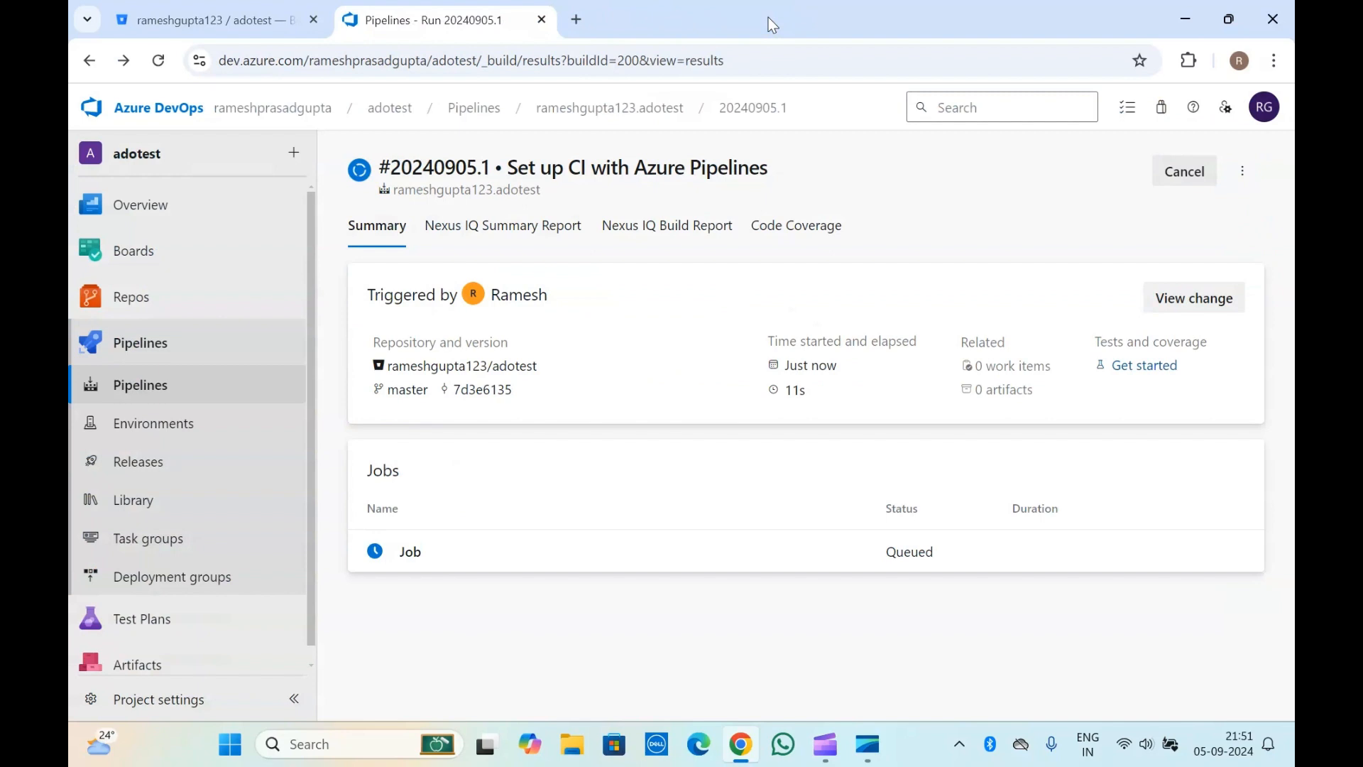
right_click(406, 393)
left_click(440, 418)
left_click(673, 10)
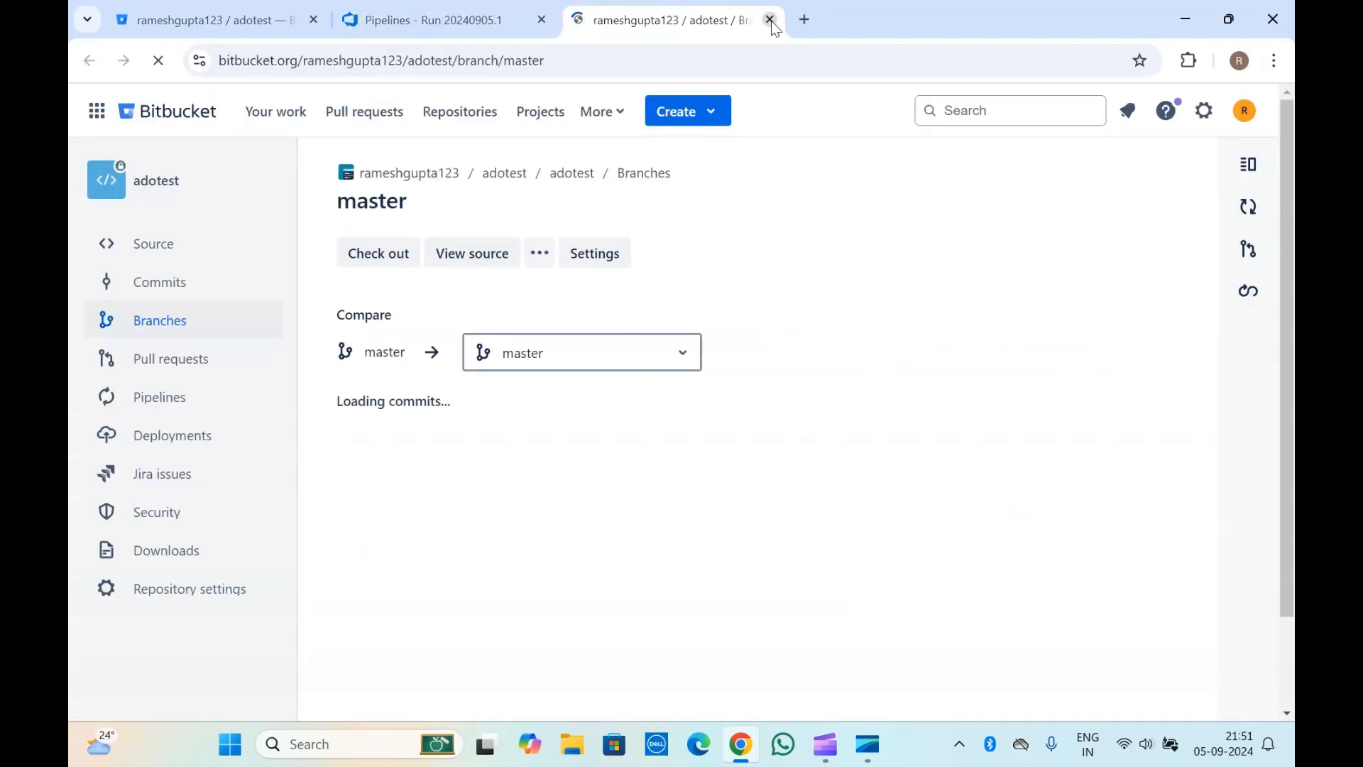
left_click(770, 20)
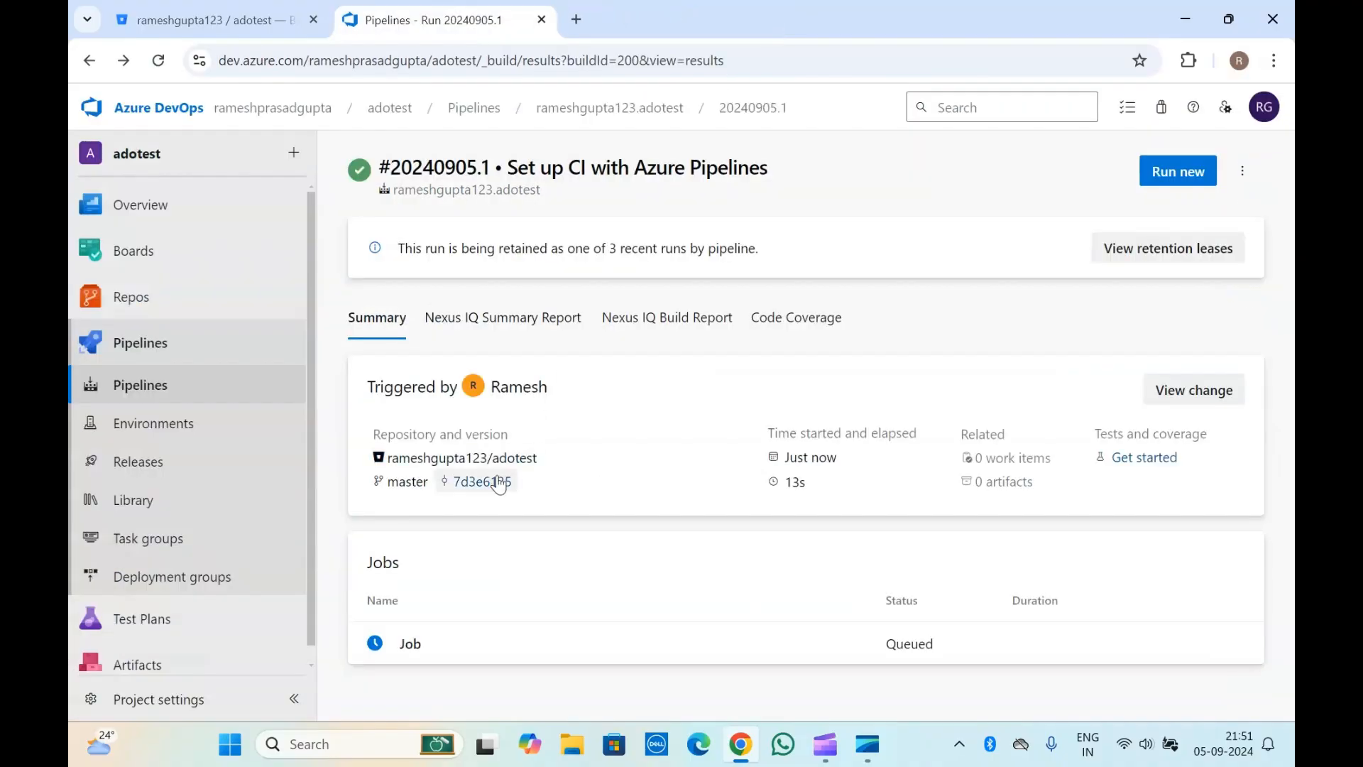
Step: Open the pipeline run's commit in Bitbucket and examine its azure-pipelines.yml changes
right_click(500, 481)
left_click(576, 295)
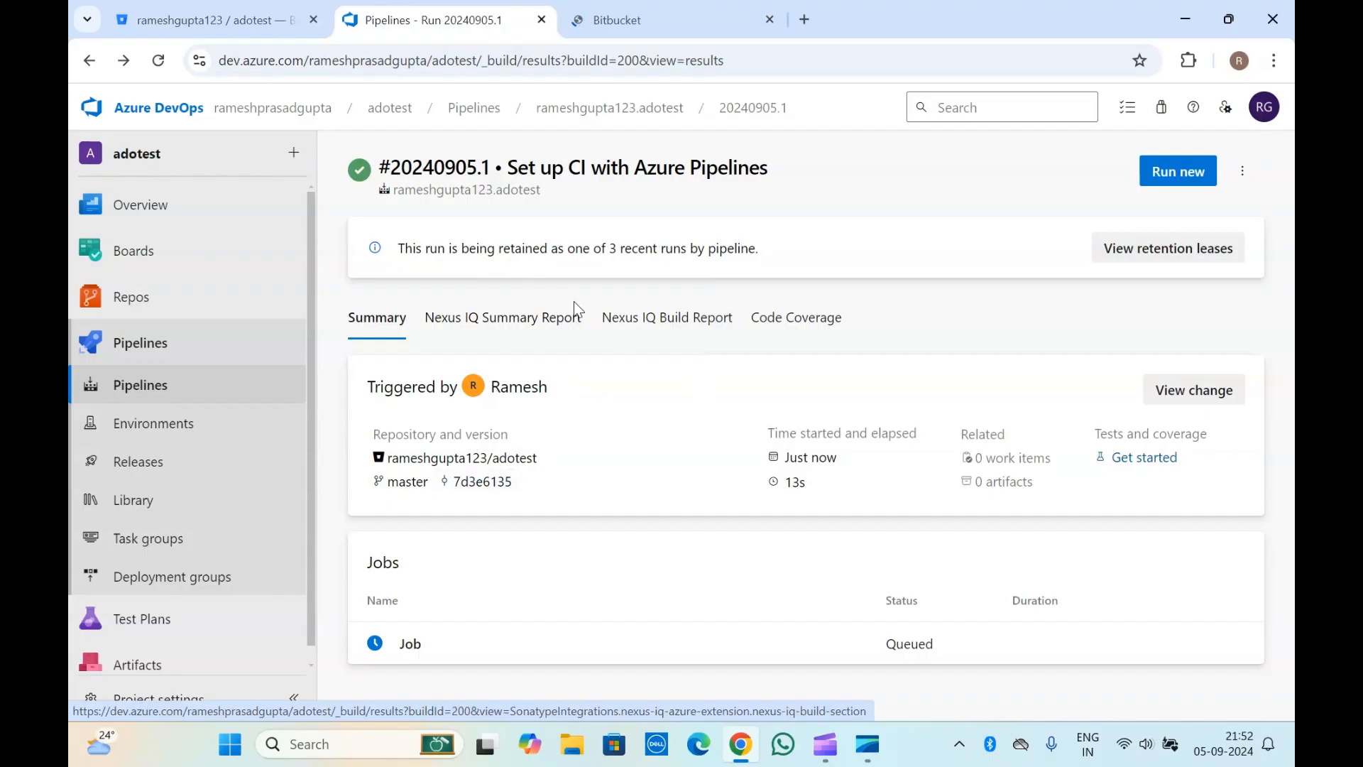
left_click(637, 14)
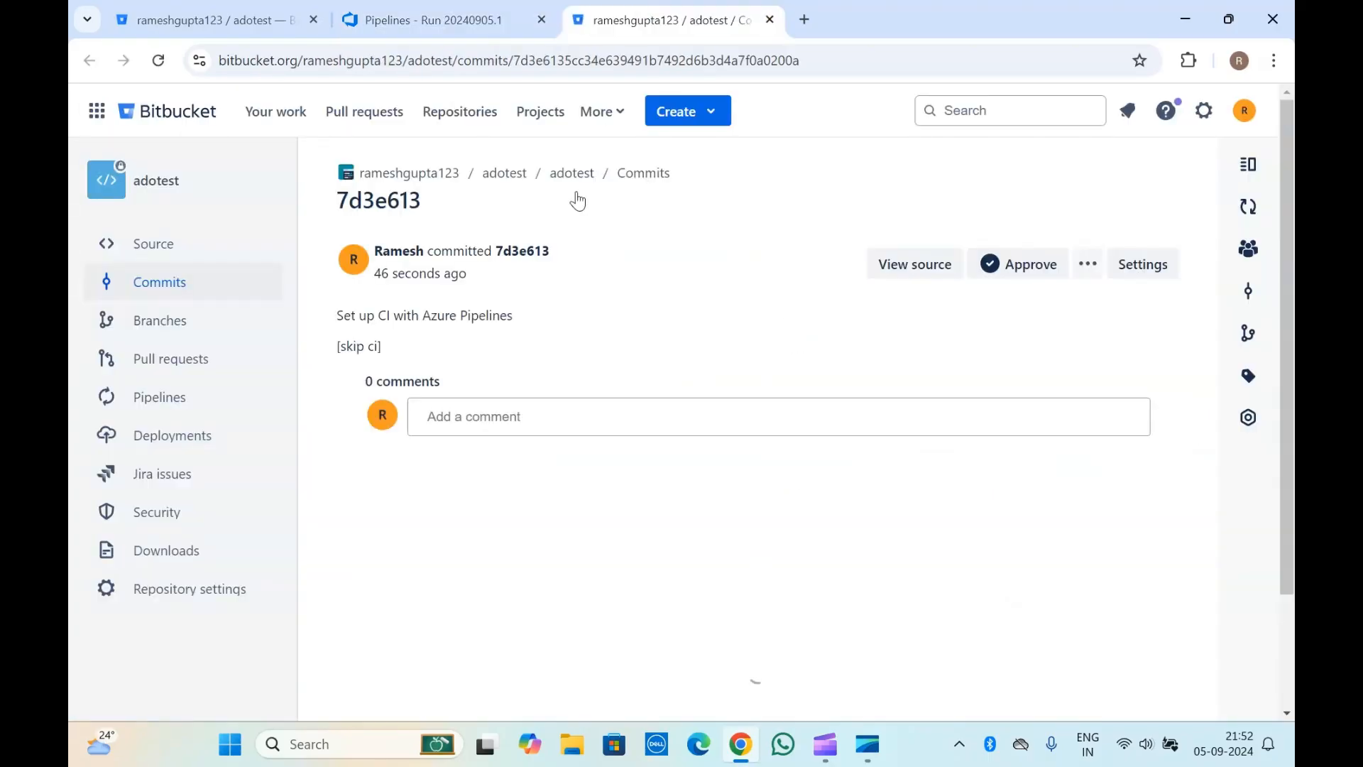
scroll(474, 526, "down", 4)
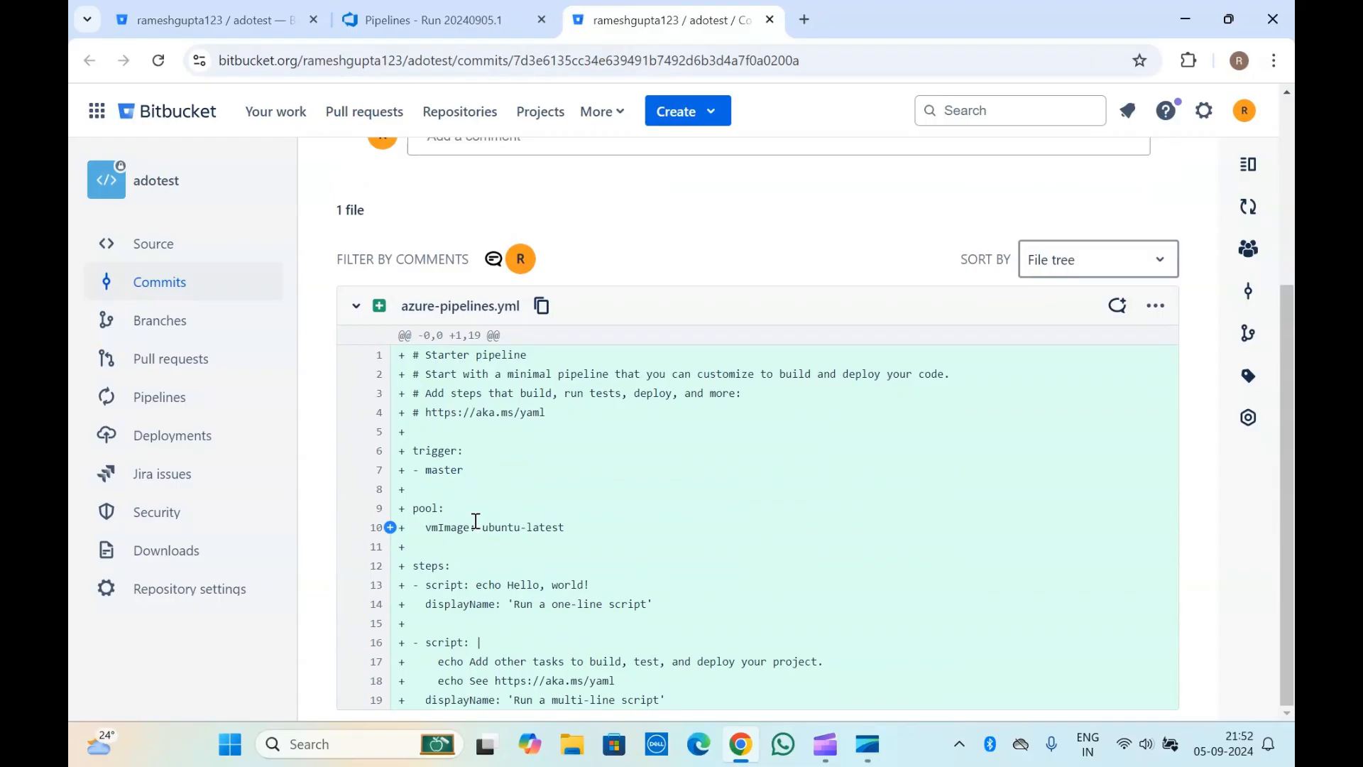
scroll(476, 520, "up", 4)
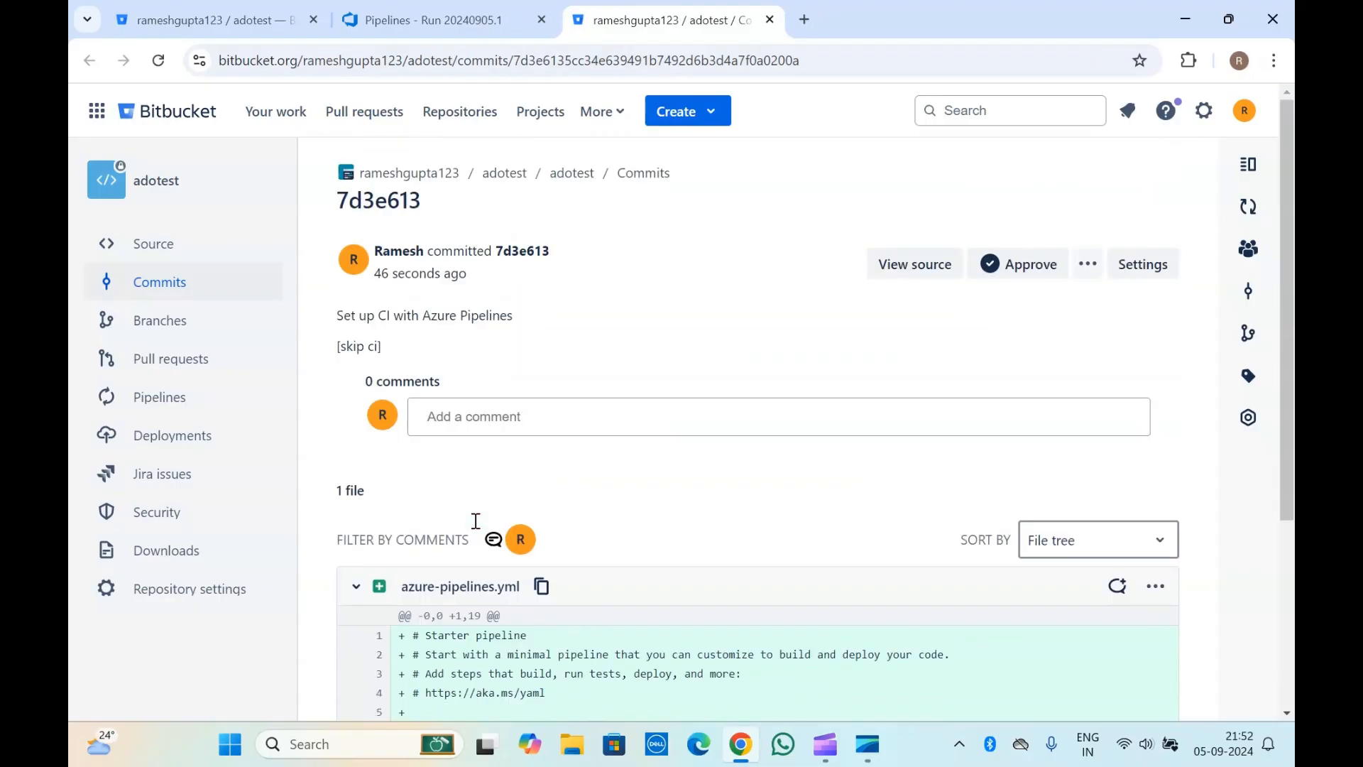
left_click(767, 22)
Step: Refresh the adotest repository in Bitbucket and view the contents of its azure-pipelines.yml file
left_click(226, 9)
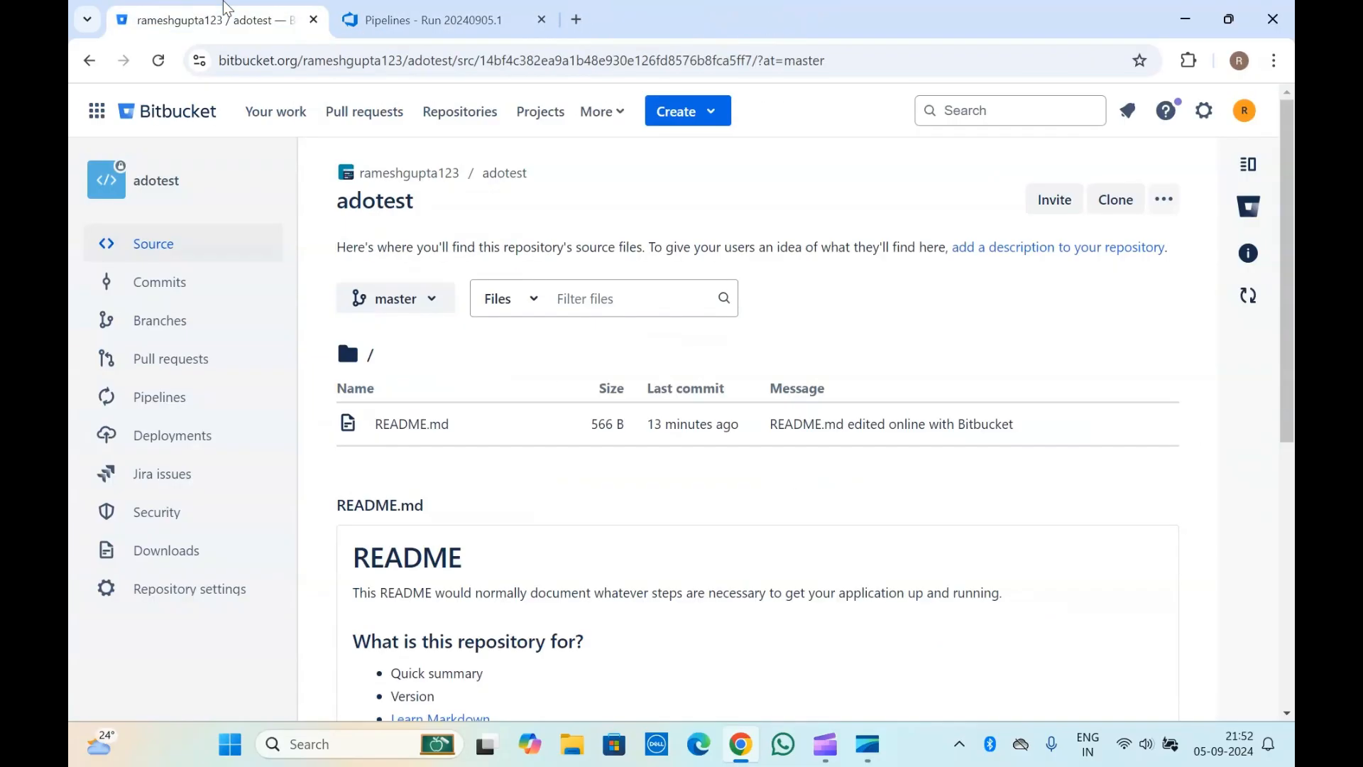
left_click(157, 61)
left_click(157, 61)
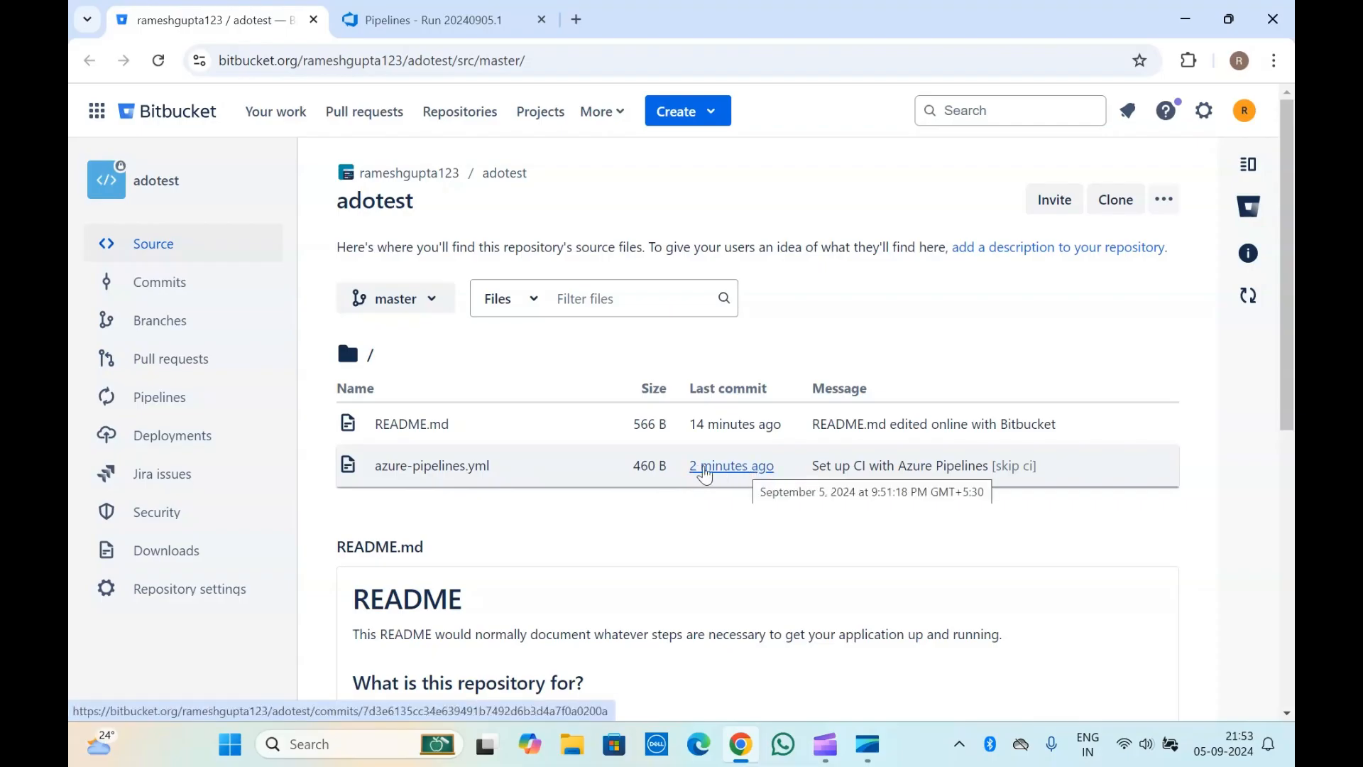
left_click(462, 465)
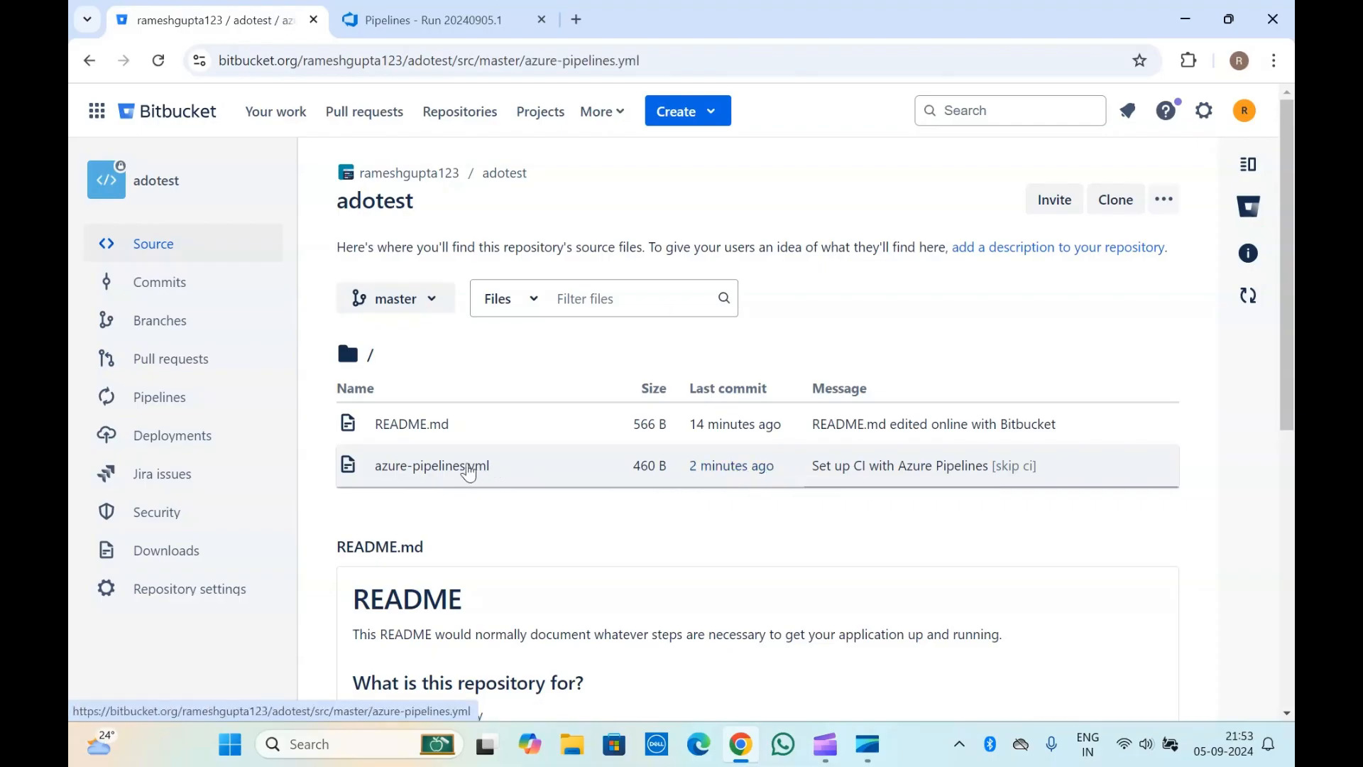
scroll(468, 463, "down", 2)
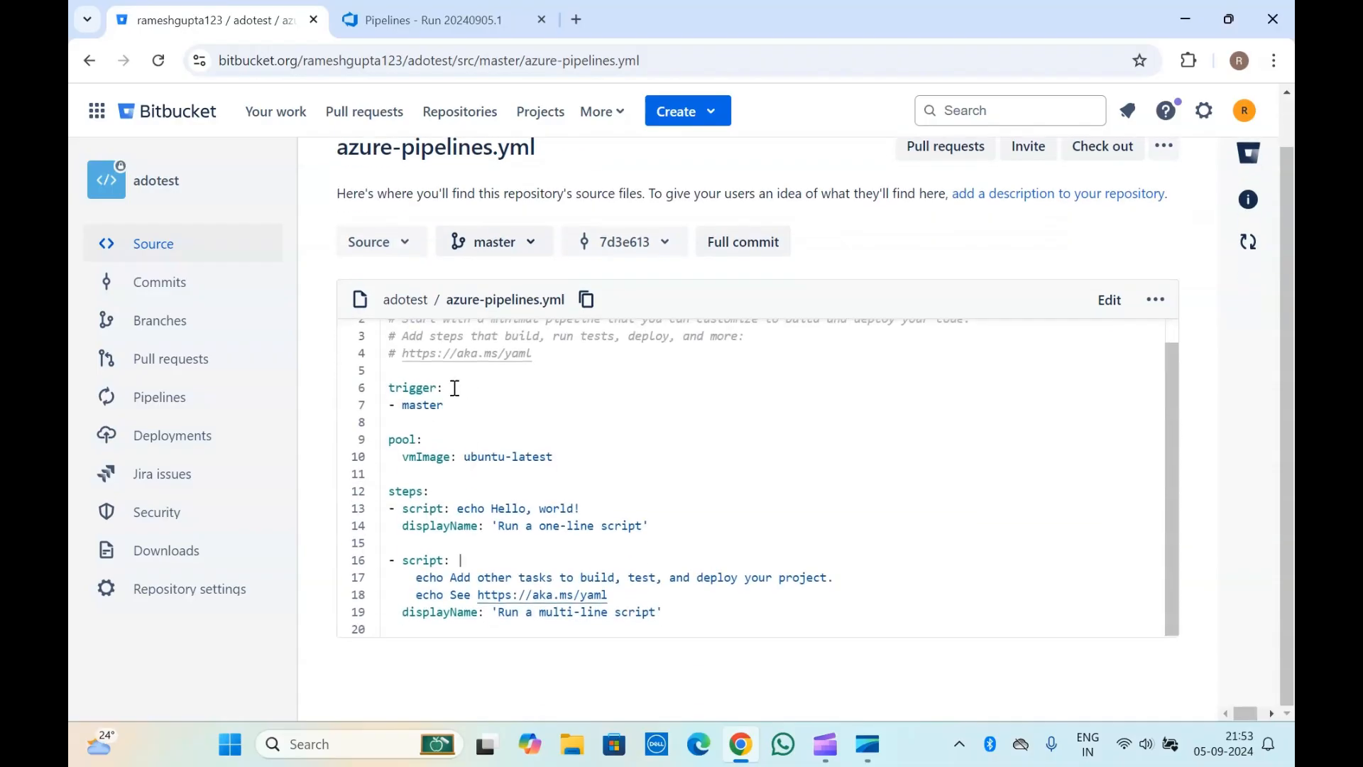
Step: Compare the azure-pipelines.yml file stored in Bitbucket with the pipeline run summary in Azure DevOps
left_click(433, 3)
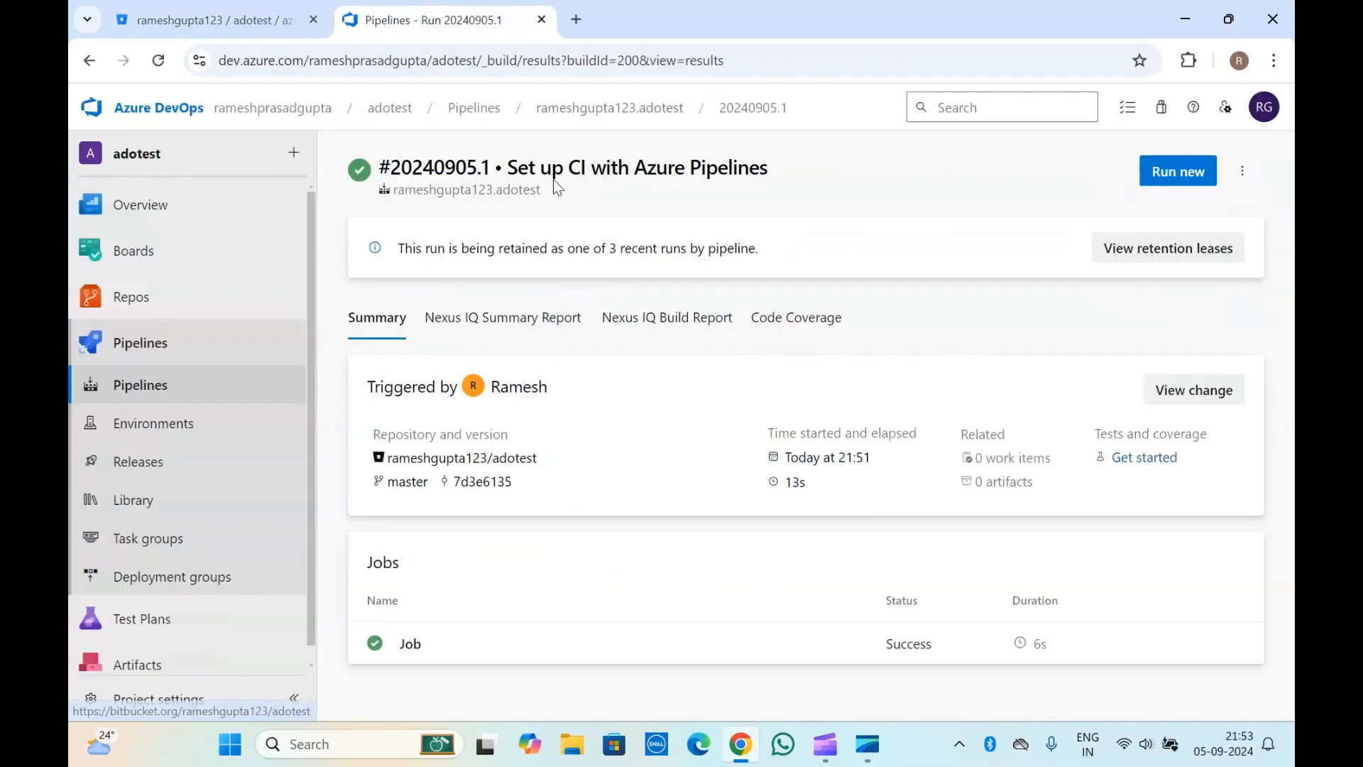
left_click(206, 20)
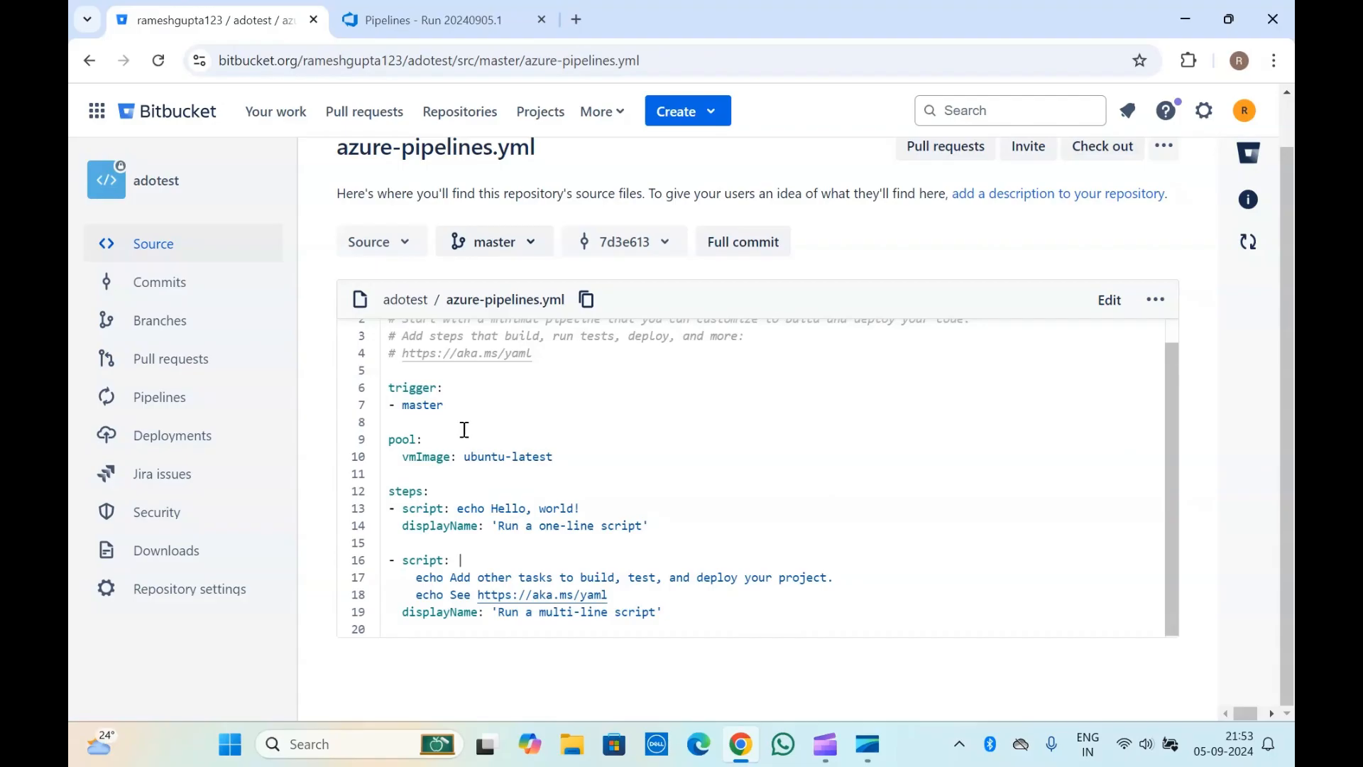
left_click(477, 16)
left_click(721, 200)
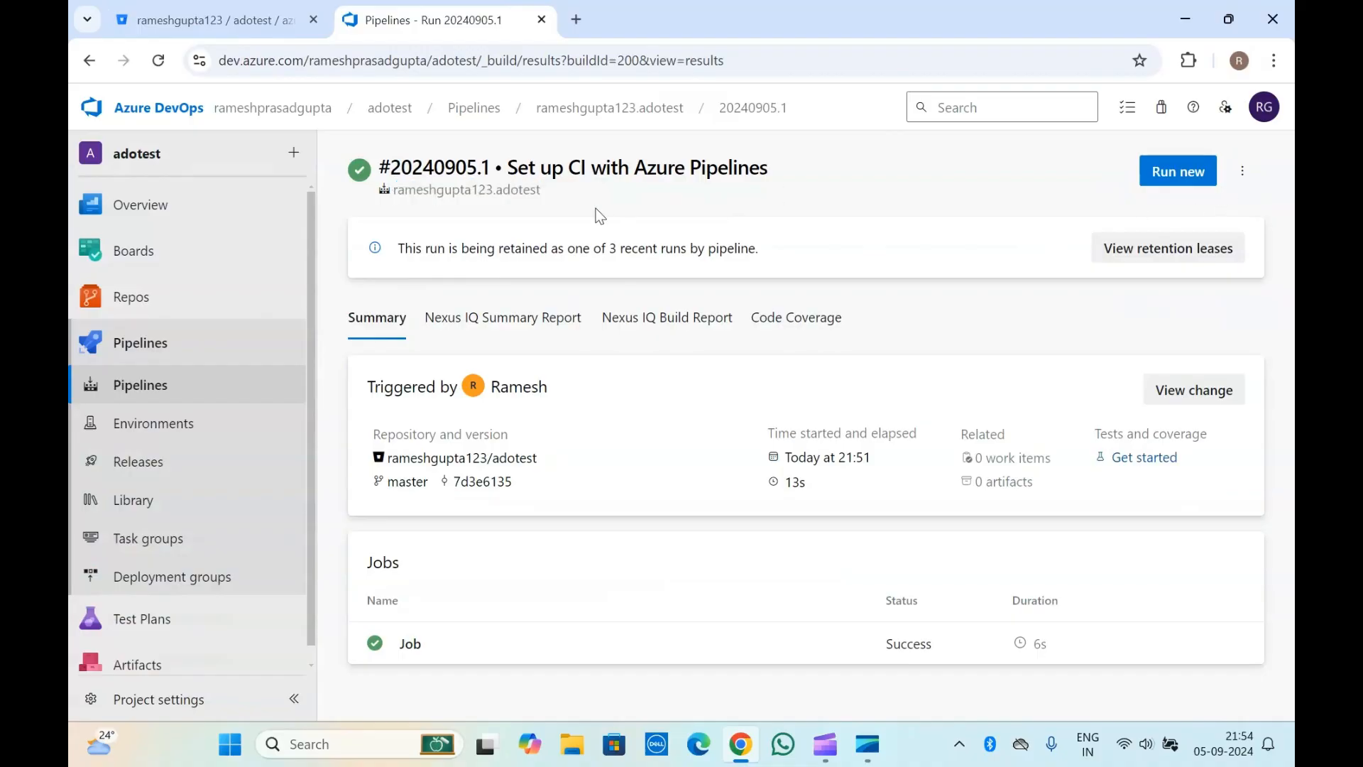
left_click(205, 20)
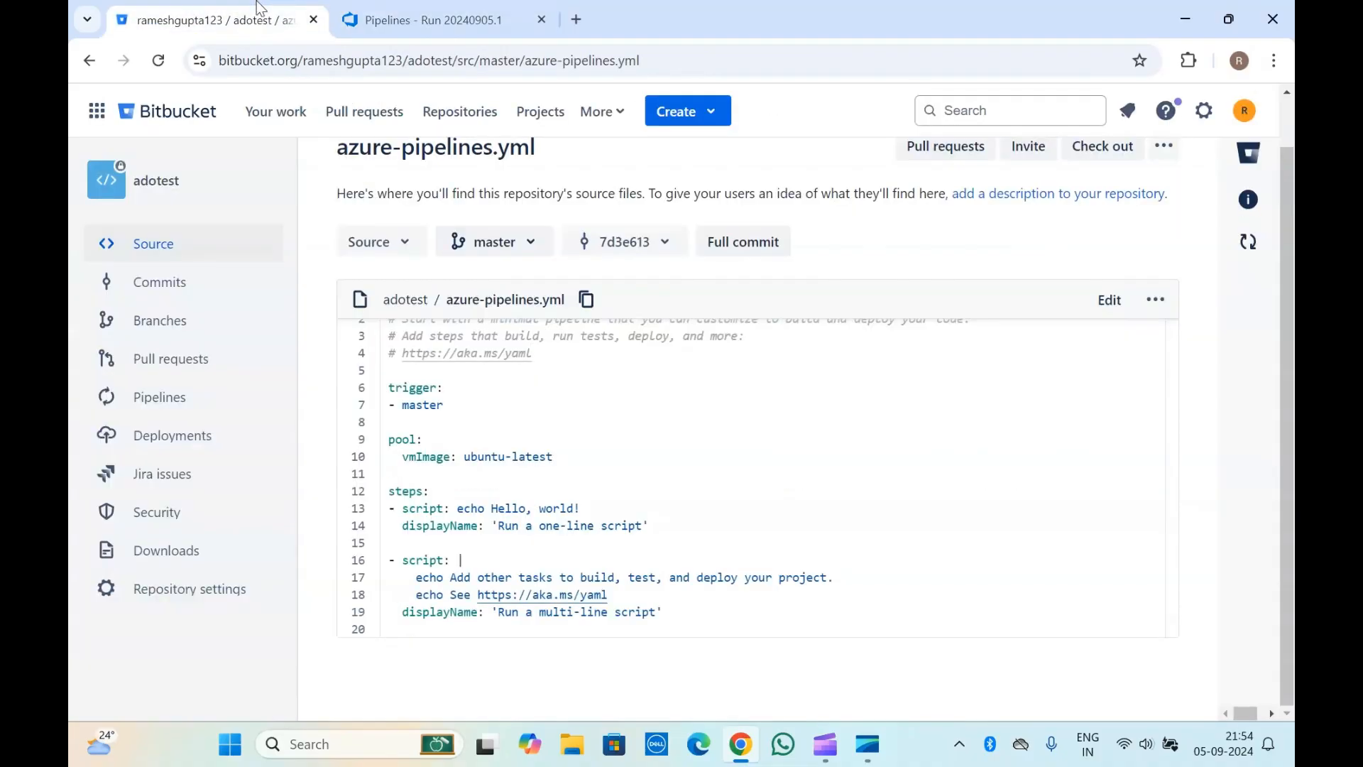
left_click(440, 20)
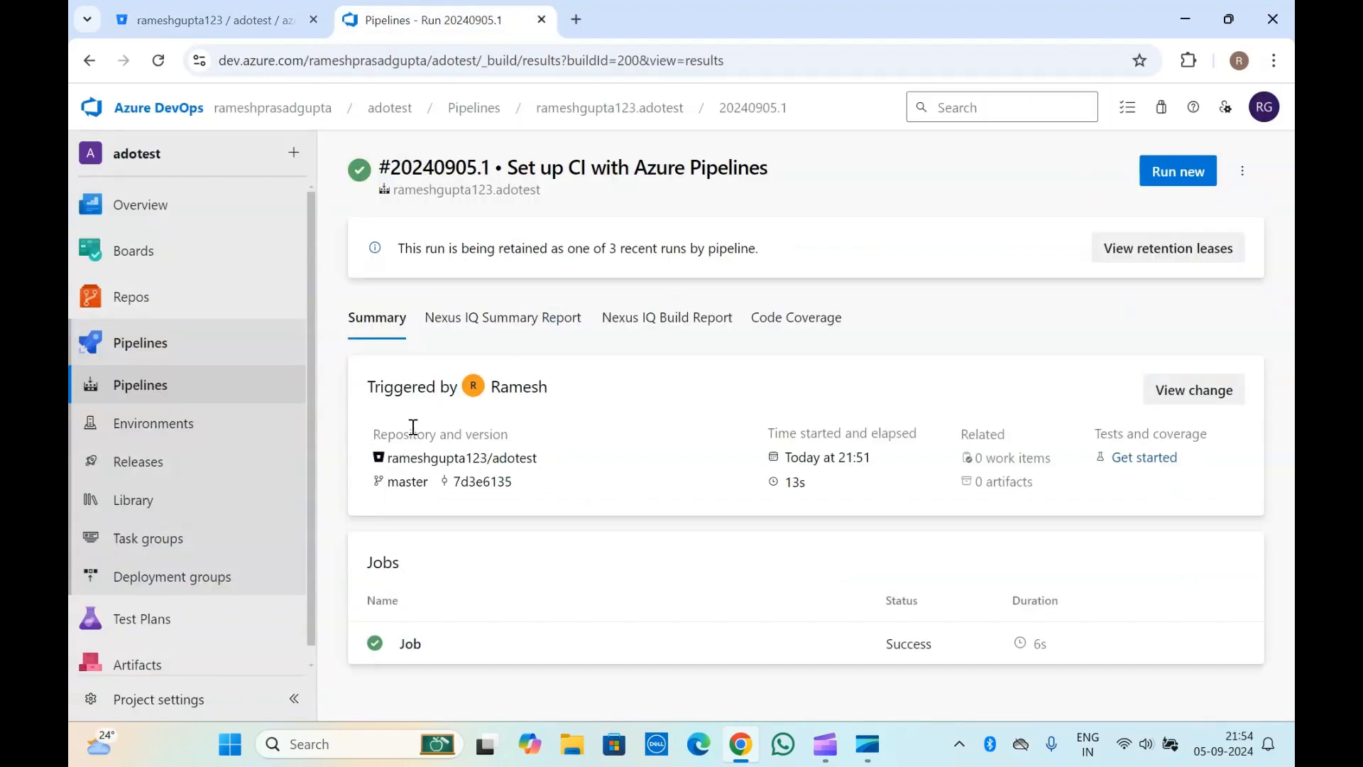
Step: View the master branch page in Bitbucket from the run summary again and close it
right_click(431, 465)
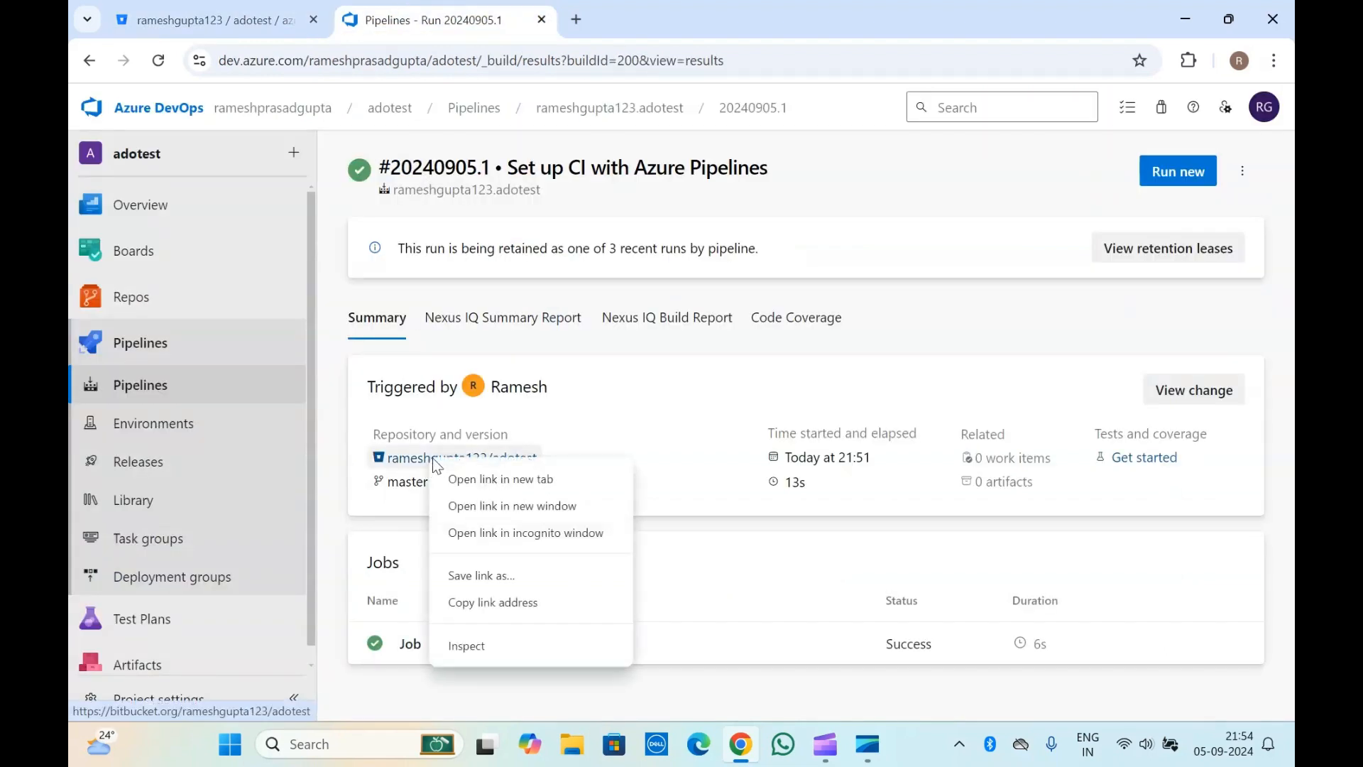
key("Escape")
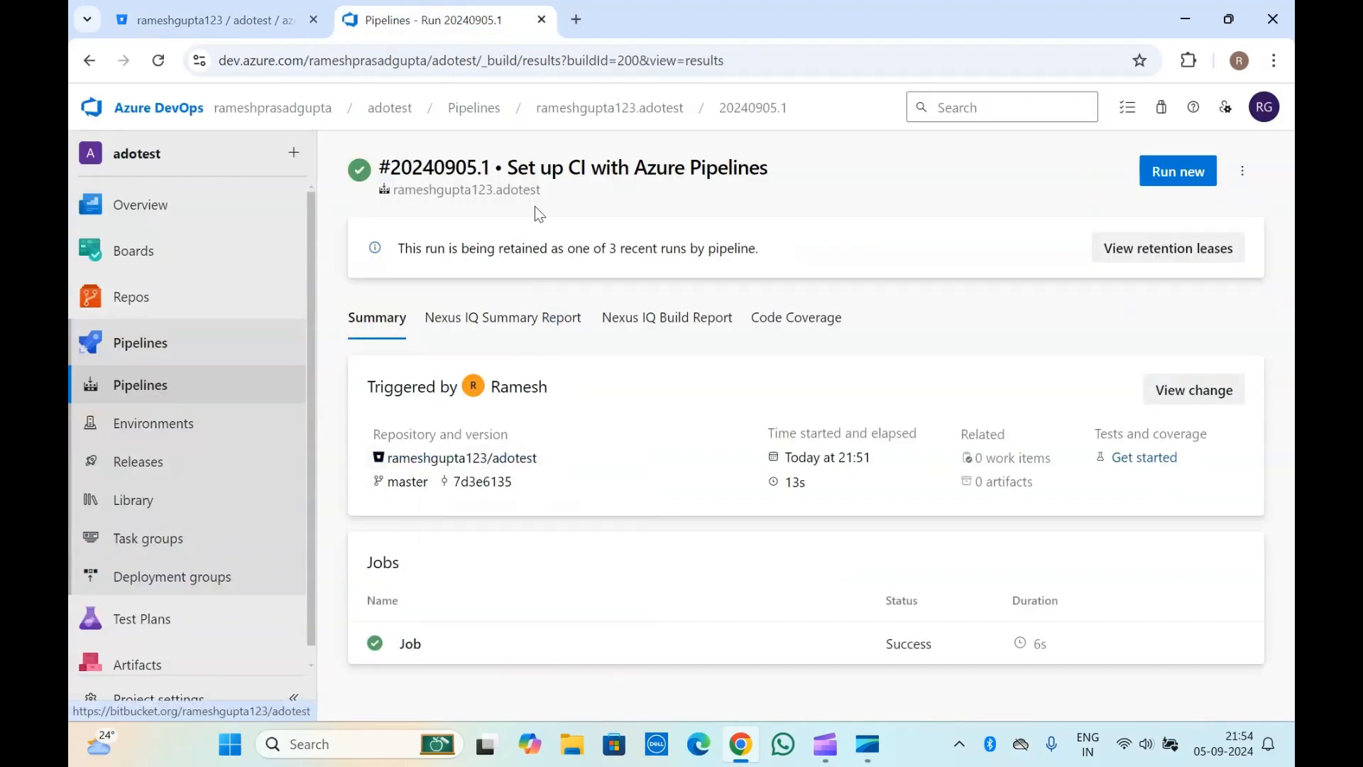
right_click(416, 484)
left_click(493, 307)
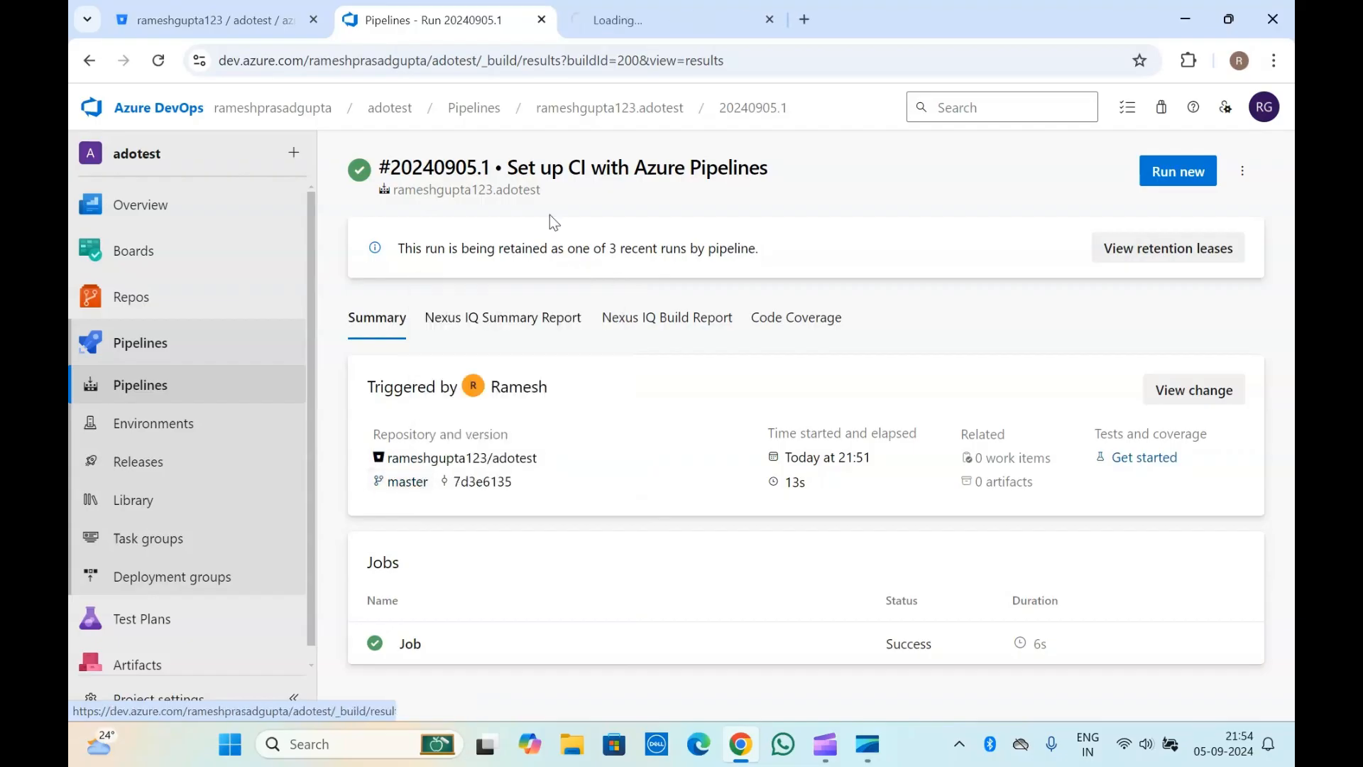
left_click(668, 8)
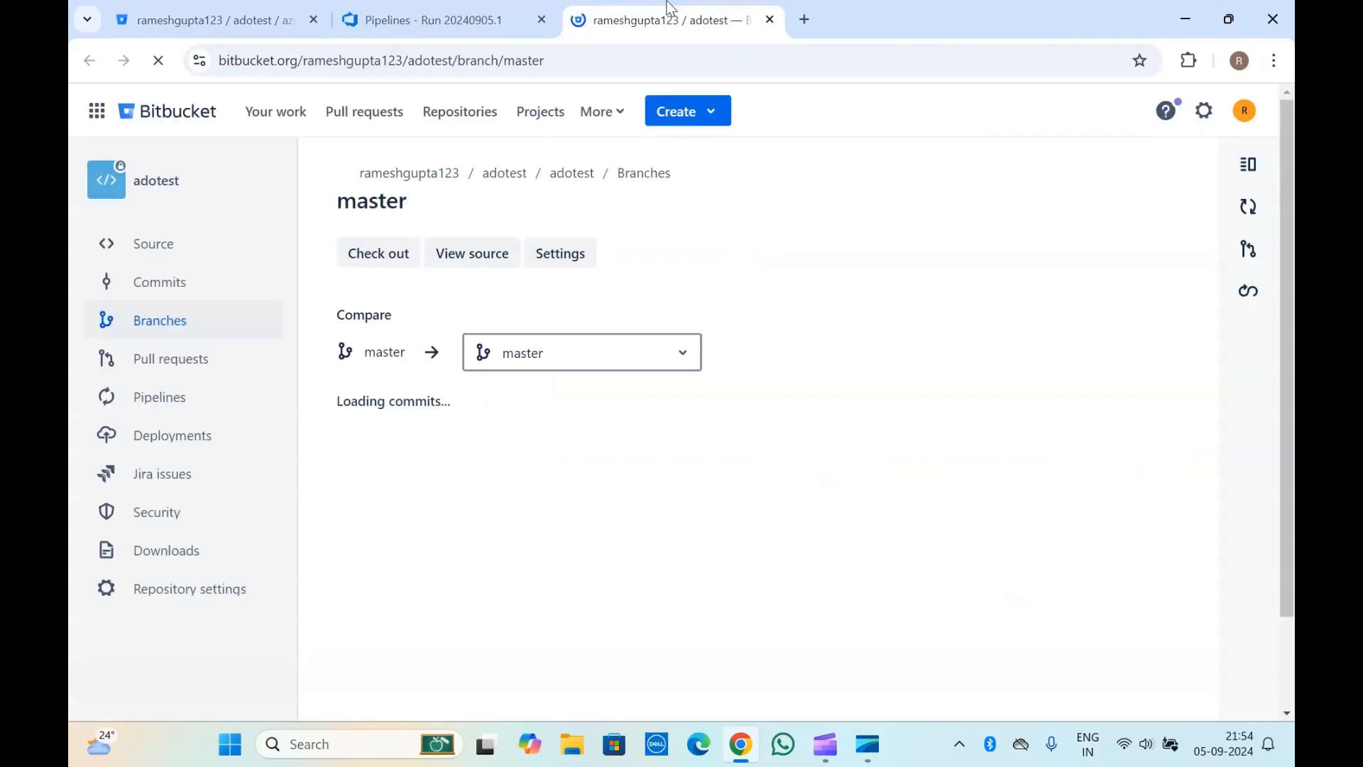
left_click(475, 10)
left_click(770, 20)
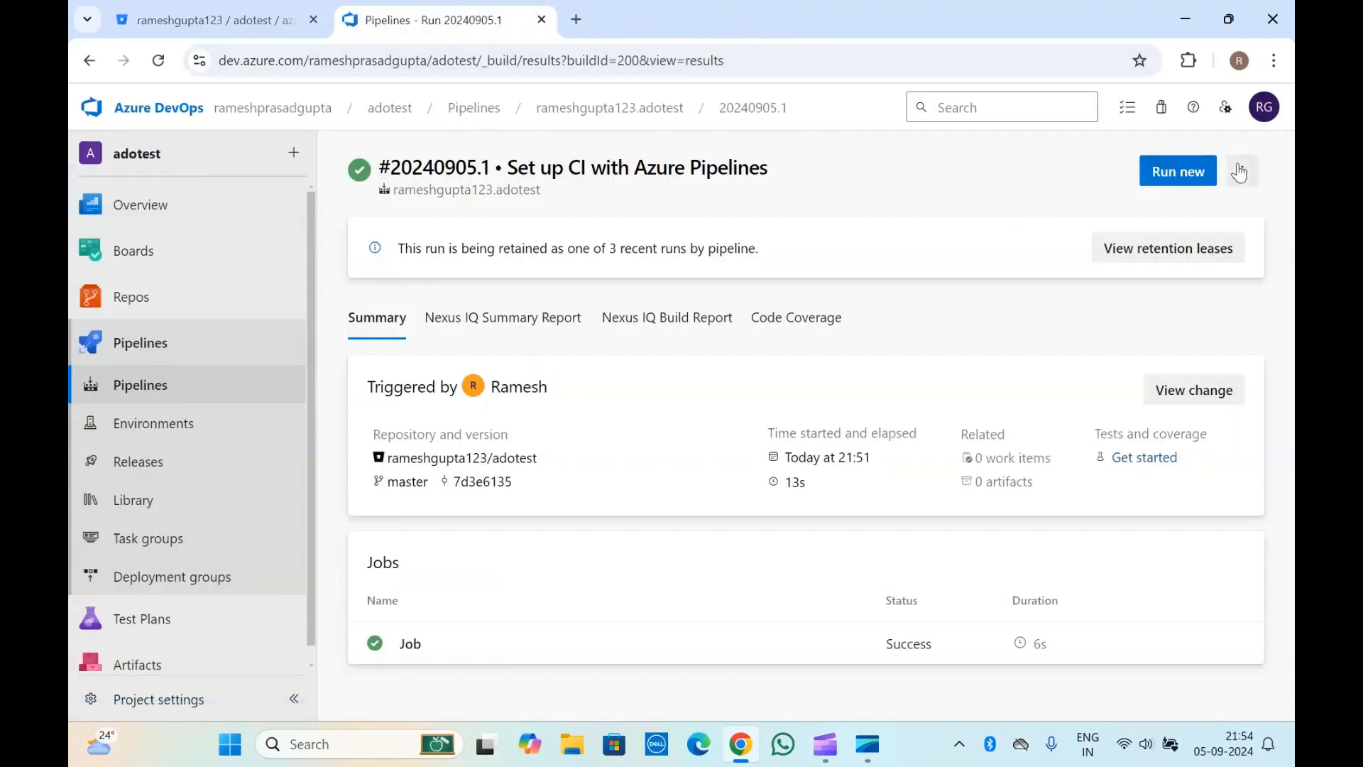
Step: Open the adotest pipeline's azure-pipelines.yml for editing in Azure DevOps
left_click(1242, 171)
left_click(1130, 288)
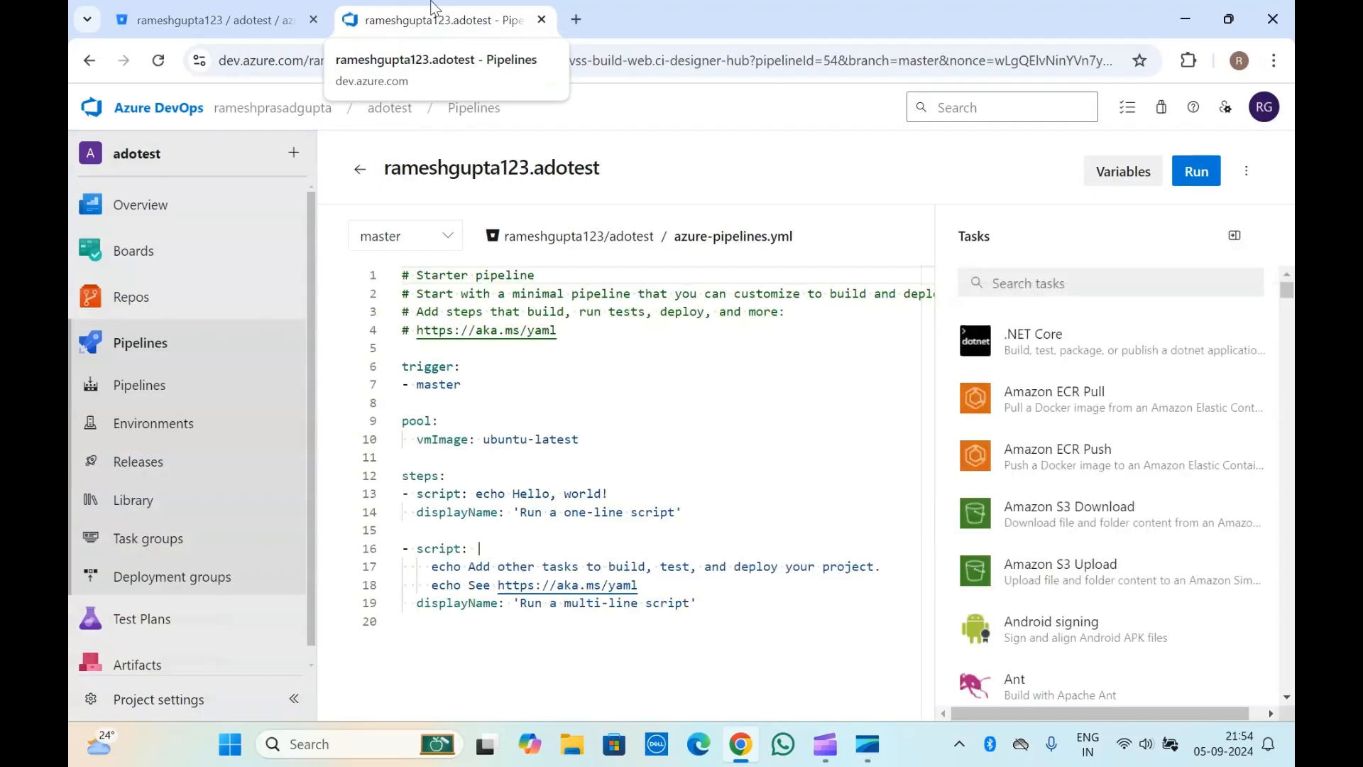
Step: Duplicate the "Run a one-line script" step with its echo Hello, world! script at the end of azure-pipelines.yml, separated by a blank line
left_click(568, 364)
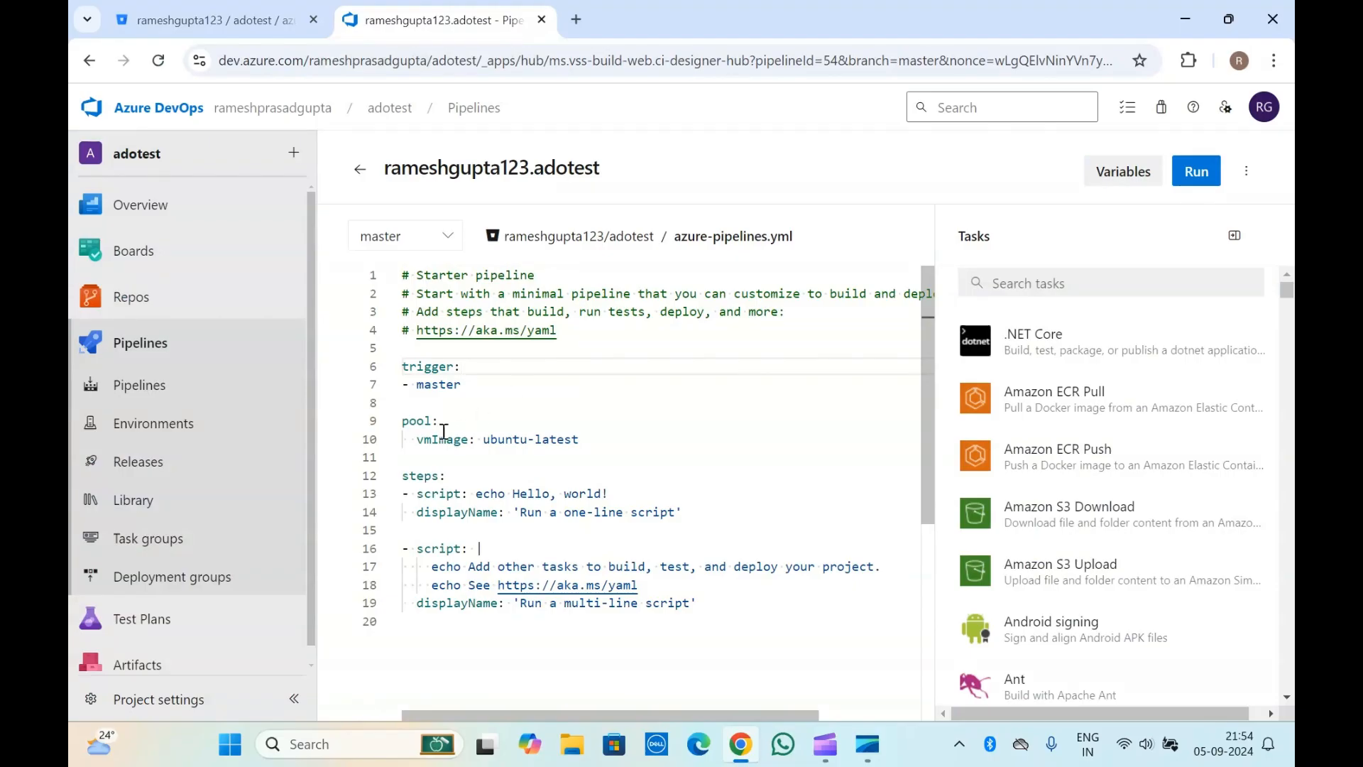
left_click(484, 459)
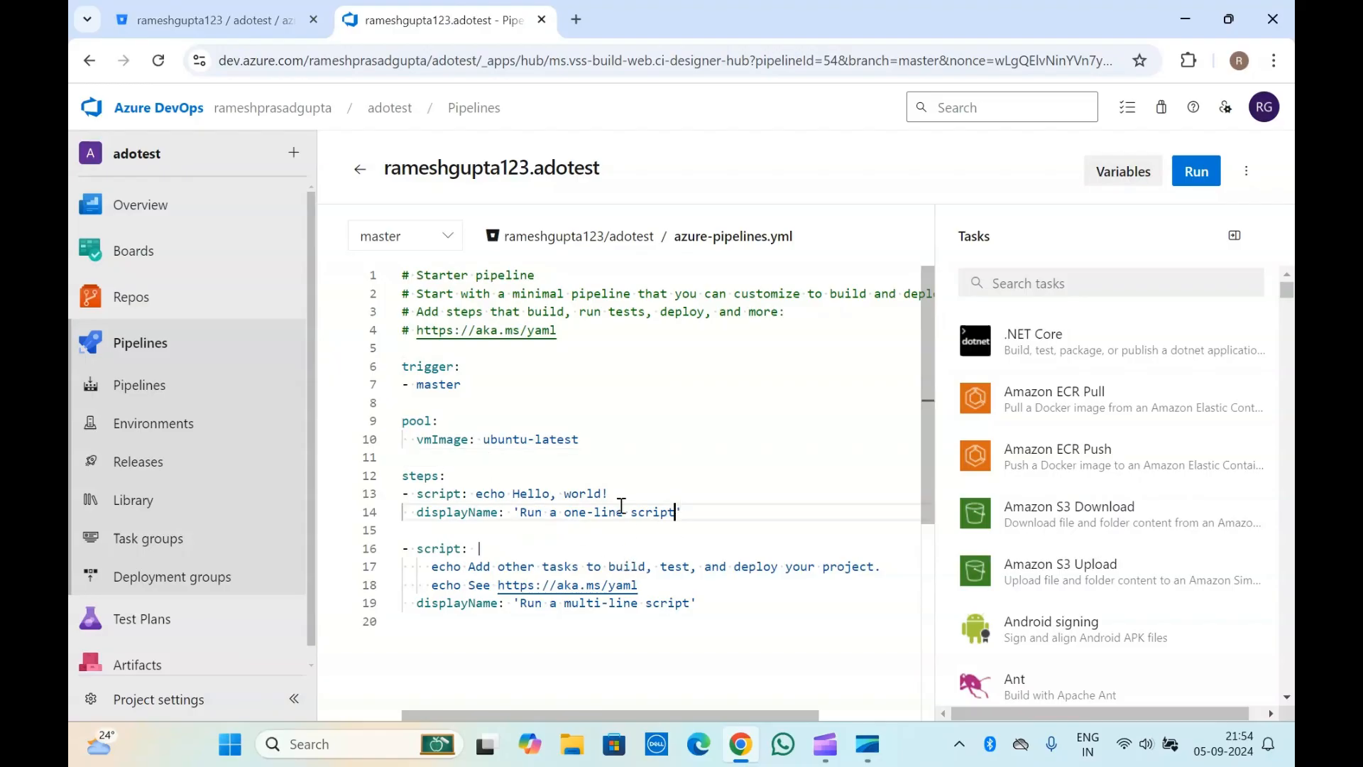
left_click_drag(681, 506, 402, 493)
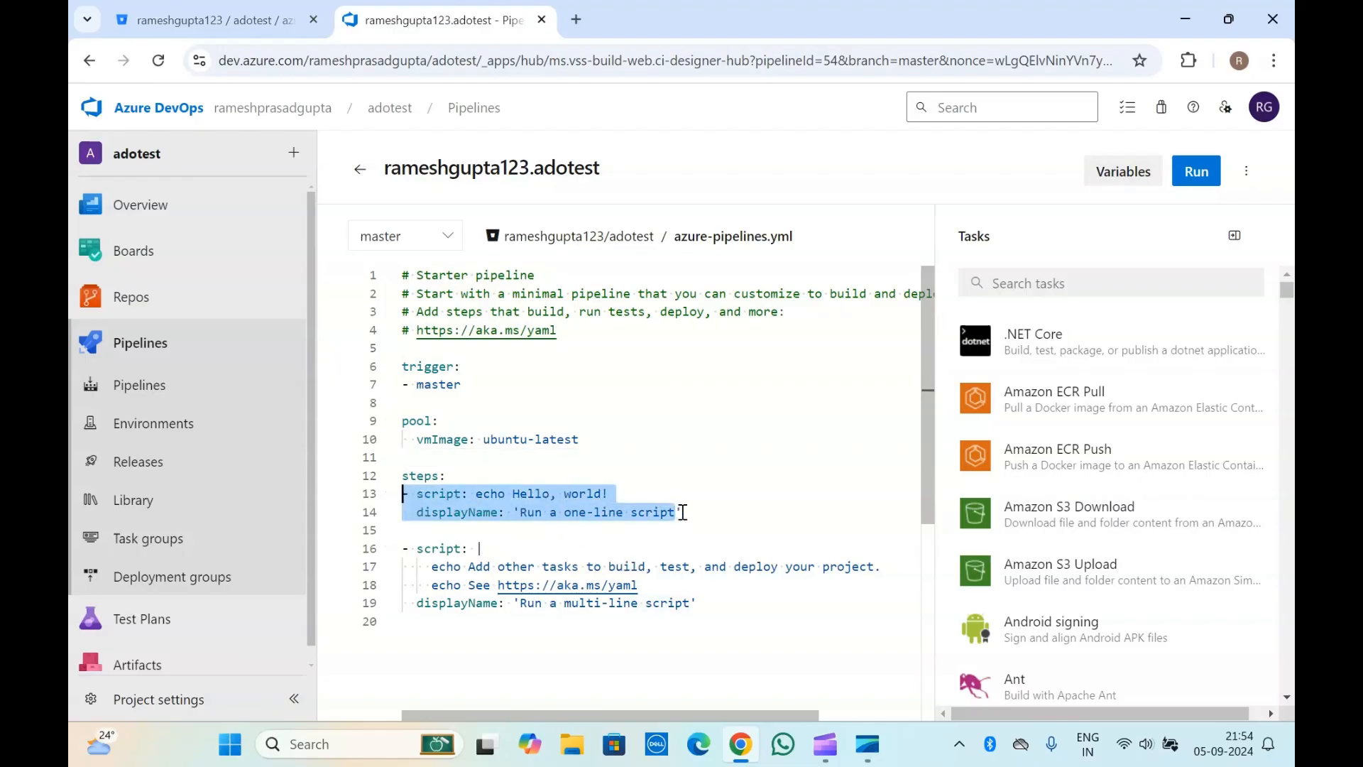
left_click_drag(682, 511, 373, 499)
key("ctrl+c")
left_click(713, 609)
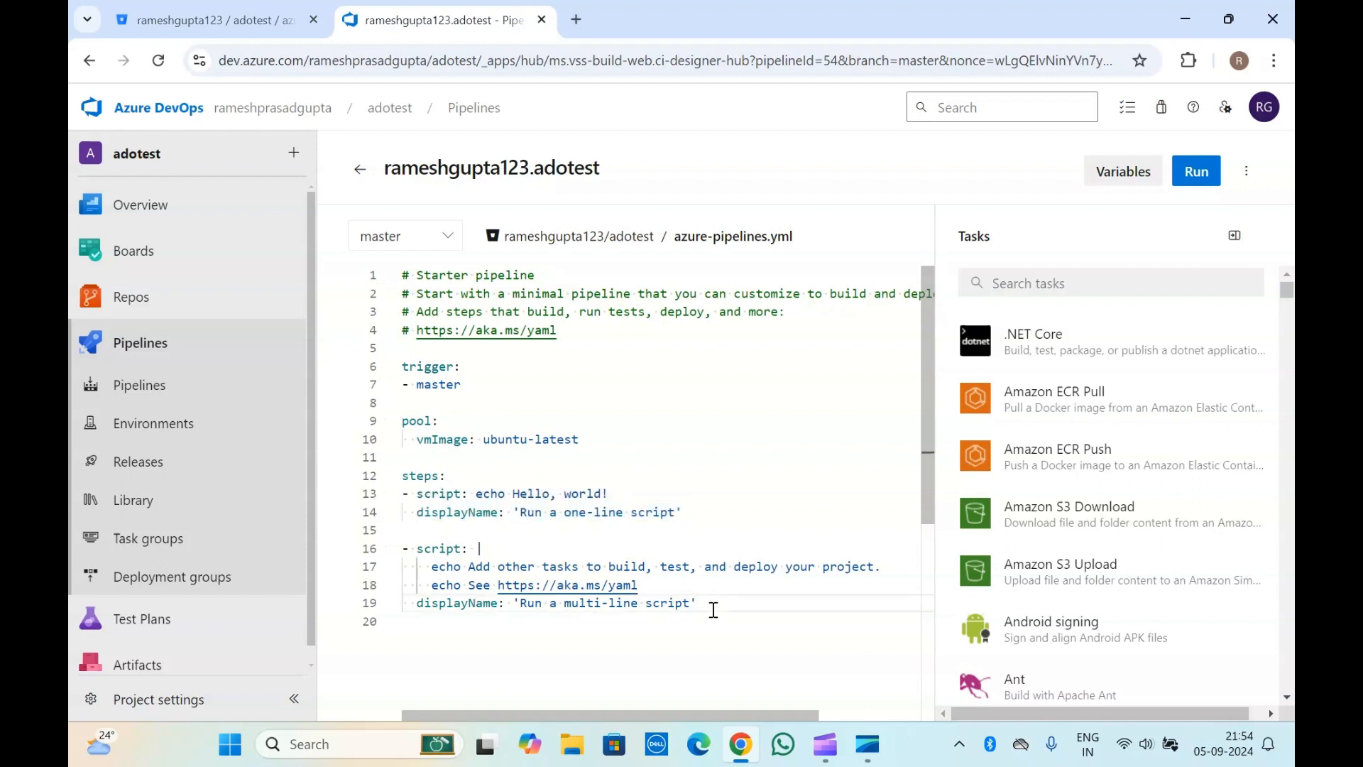
key("Return")
key("Return")
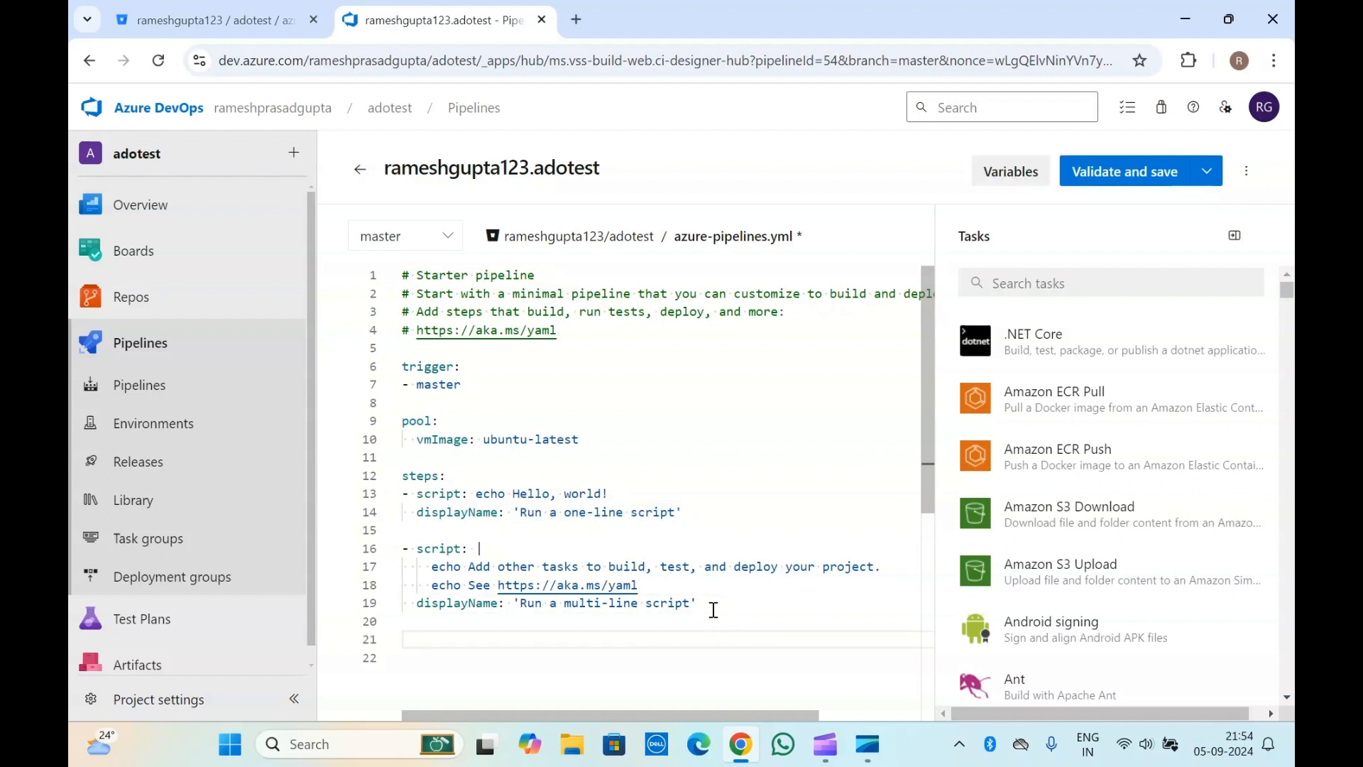
key("ctrl+v")
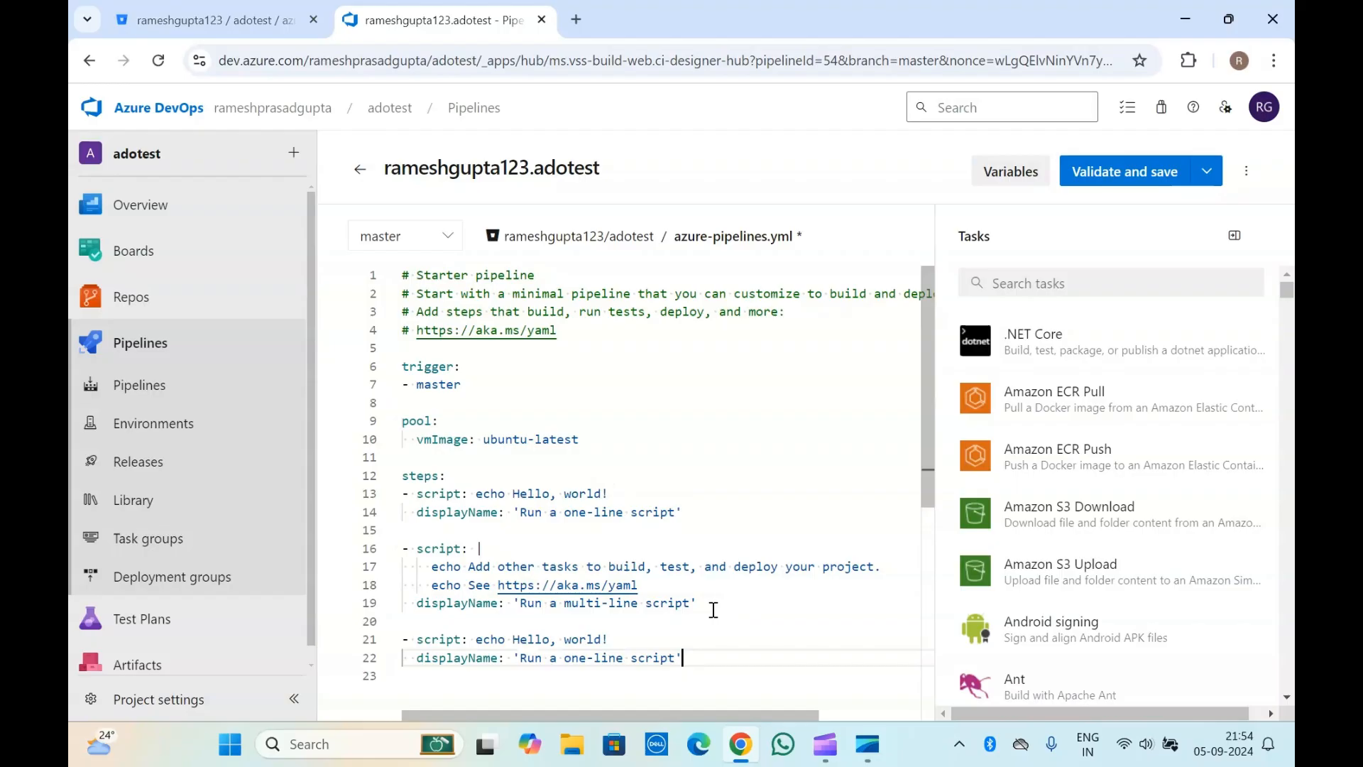
Step: Compare the edited pipeline YAML and its added script step with the azure-pipelines.yml stored in Bitbucket, then return to Azure DevOps
left_click(529, 454)
scroll(529, 453, "down", 2)
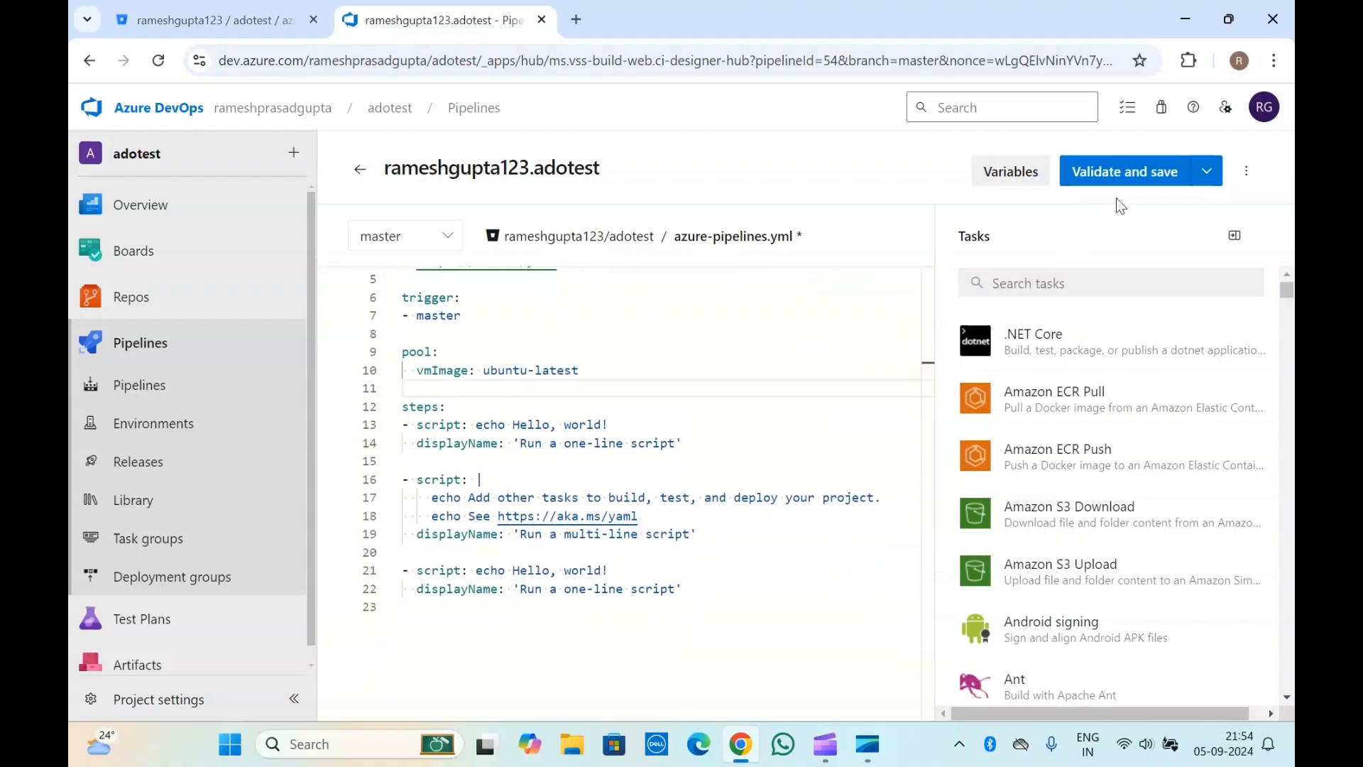
left_click(455, 426)
left_click(440, 332)
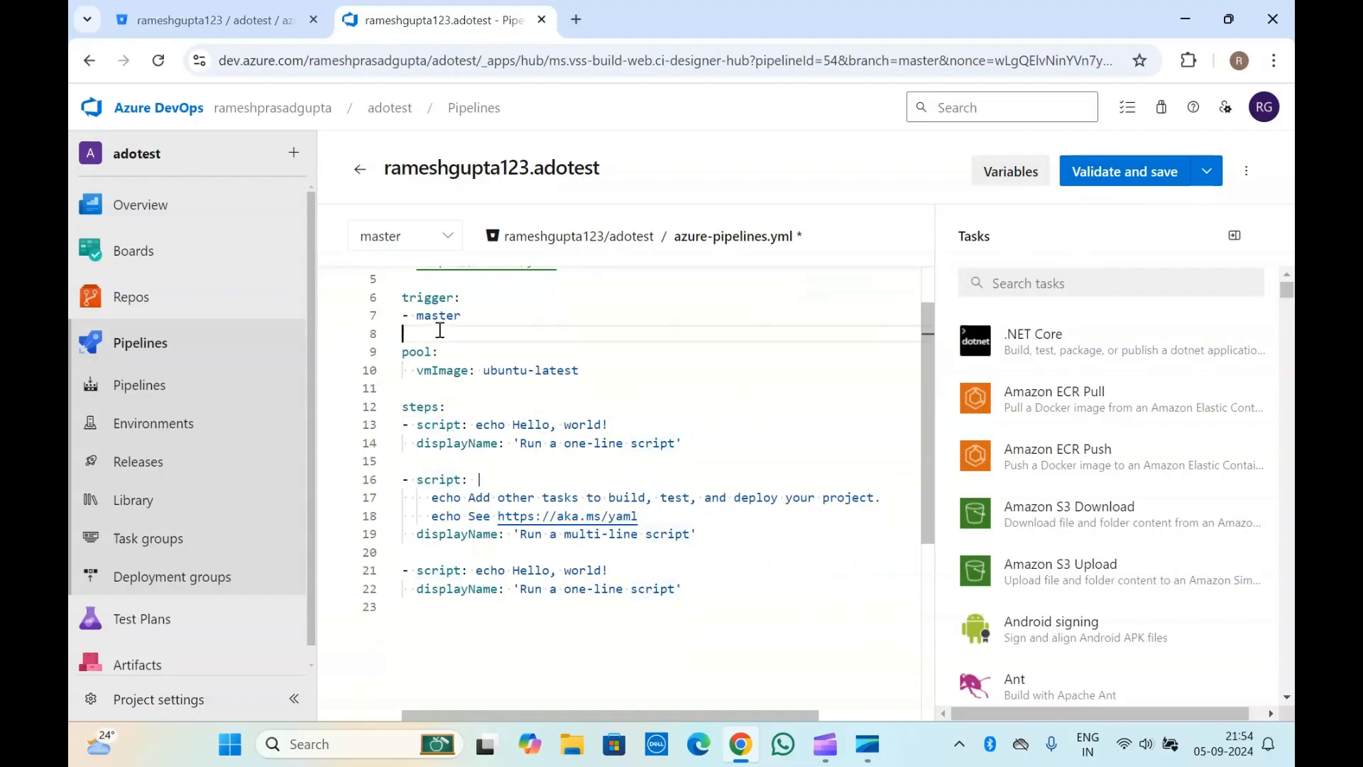
left_click_drag(684, 589, 402, 570)
left_click(213, 19)
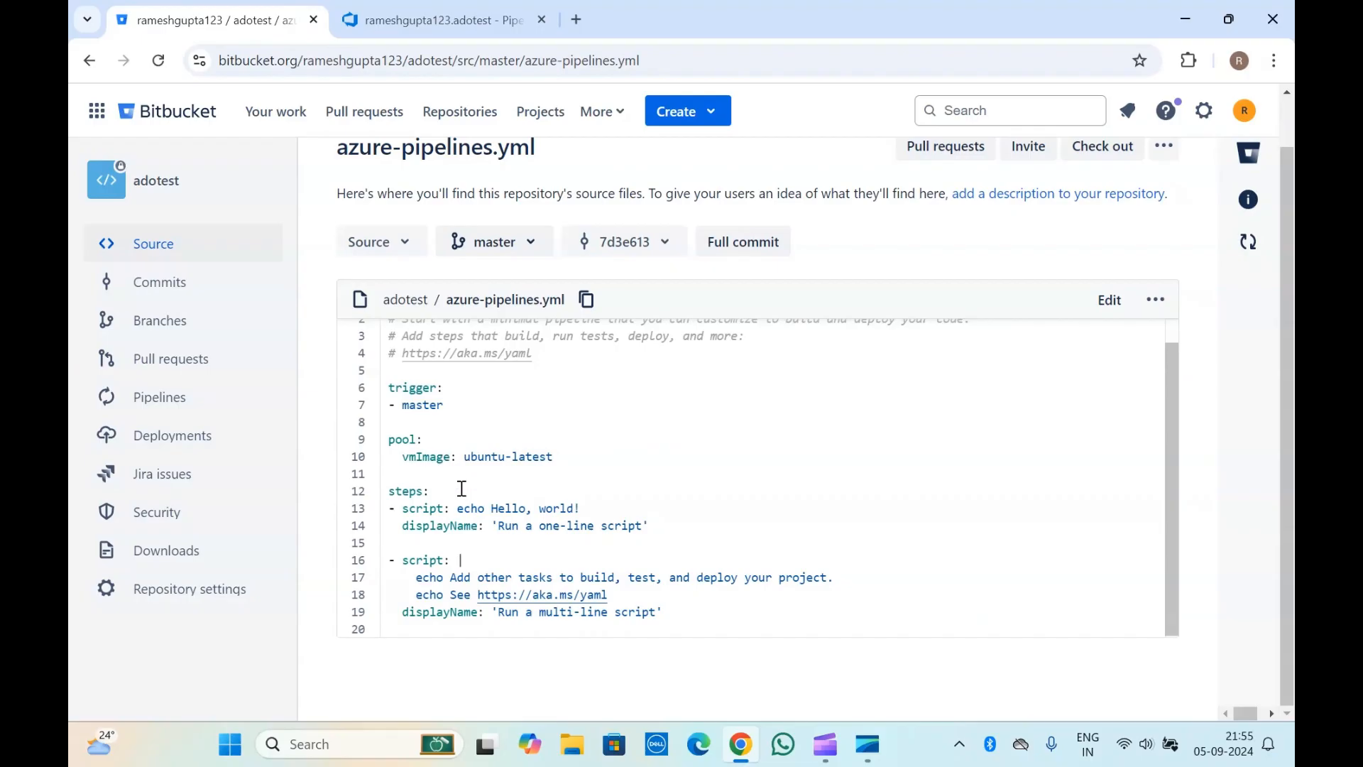
left_click(426, 19)
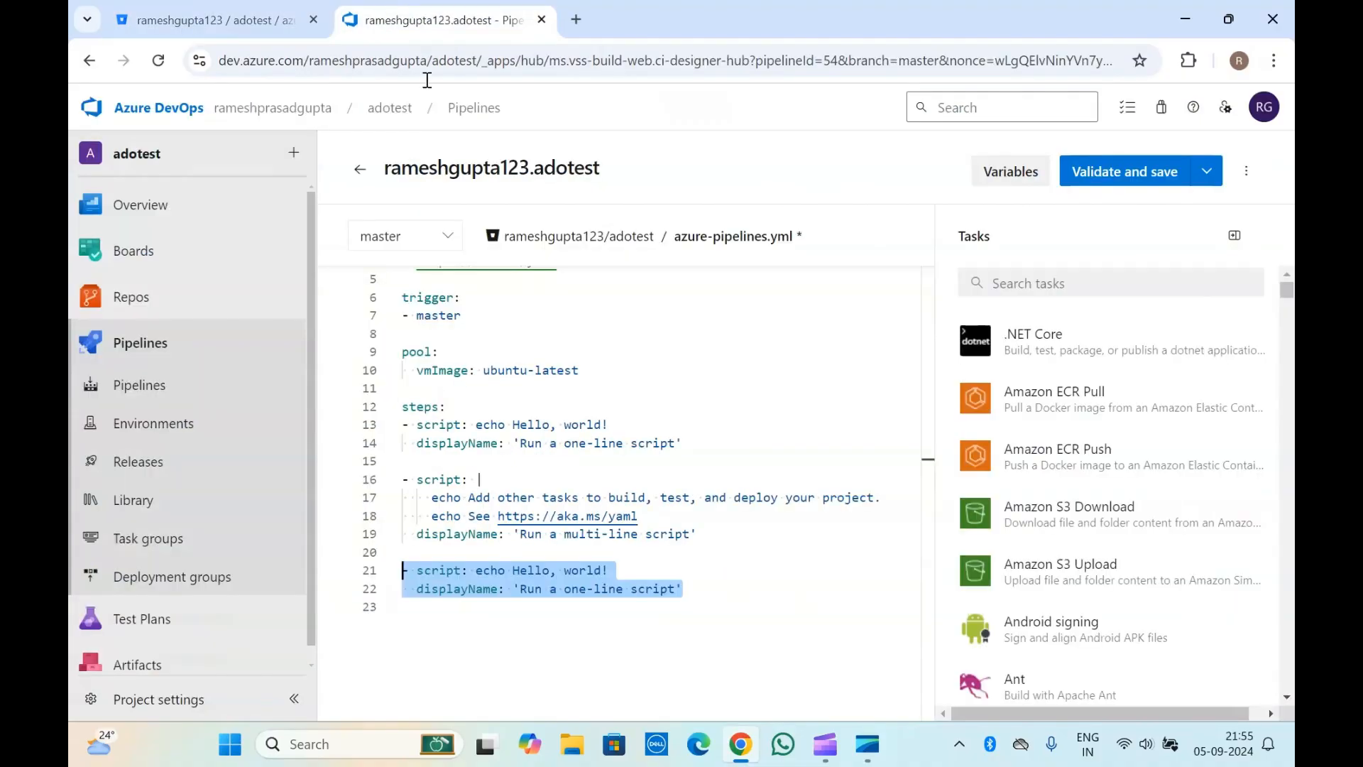
Step: Review the master branch trigger and the steps section in the edited azure-pipelines.yml
scroll(445, 346, "up", 2)
double_click(436, 383)
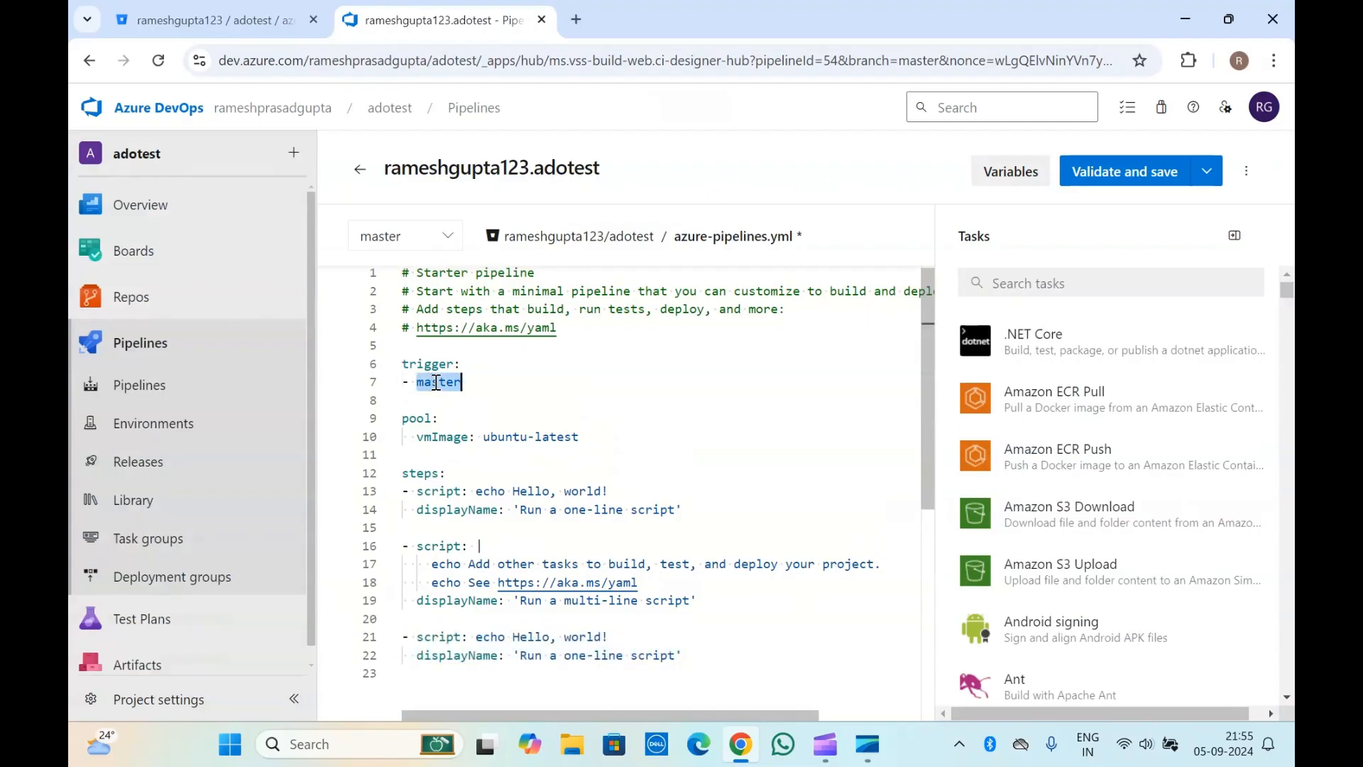
left_click(513, 409)
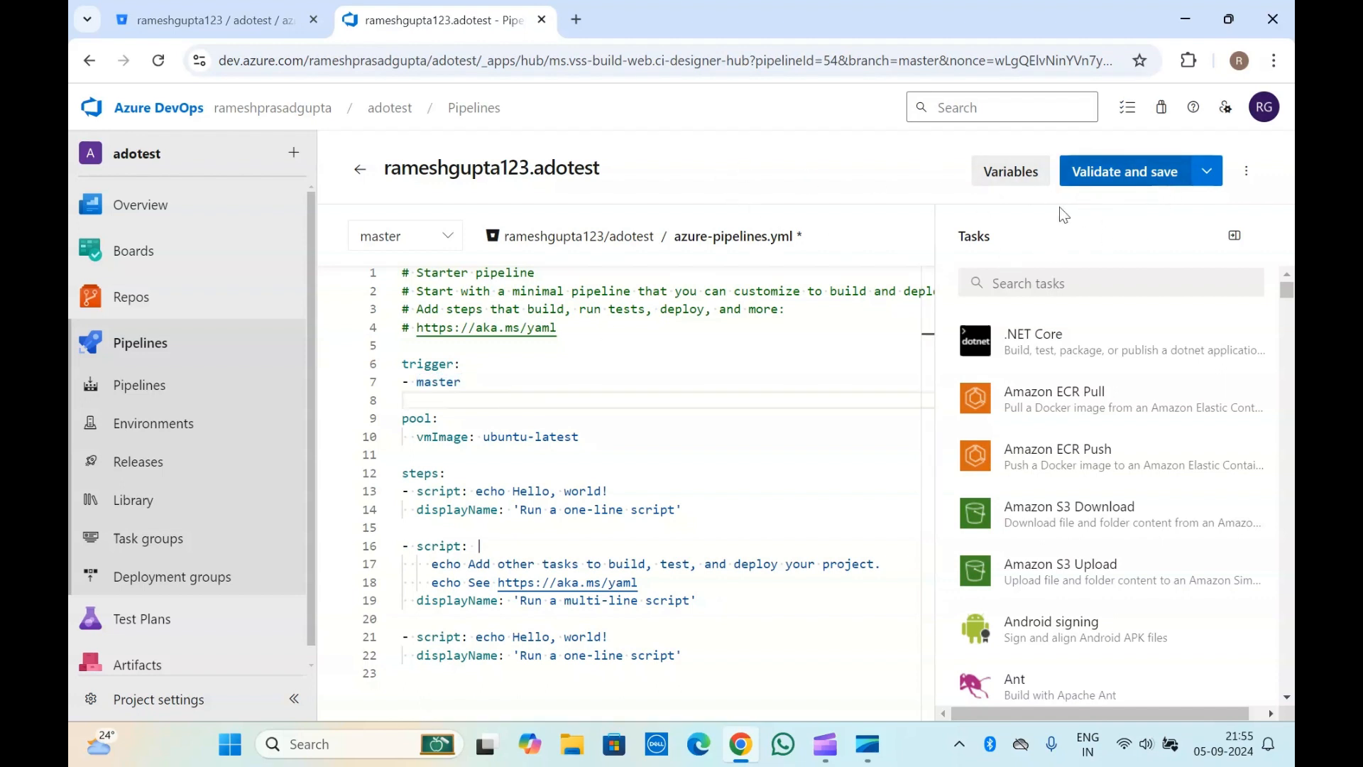
left_click(484, 448)
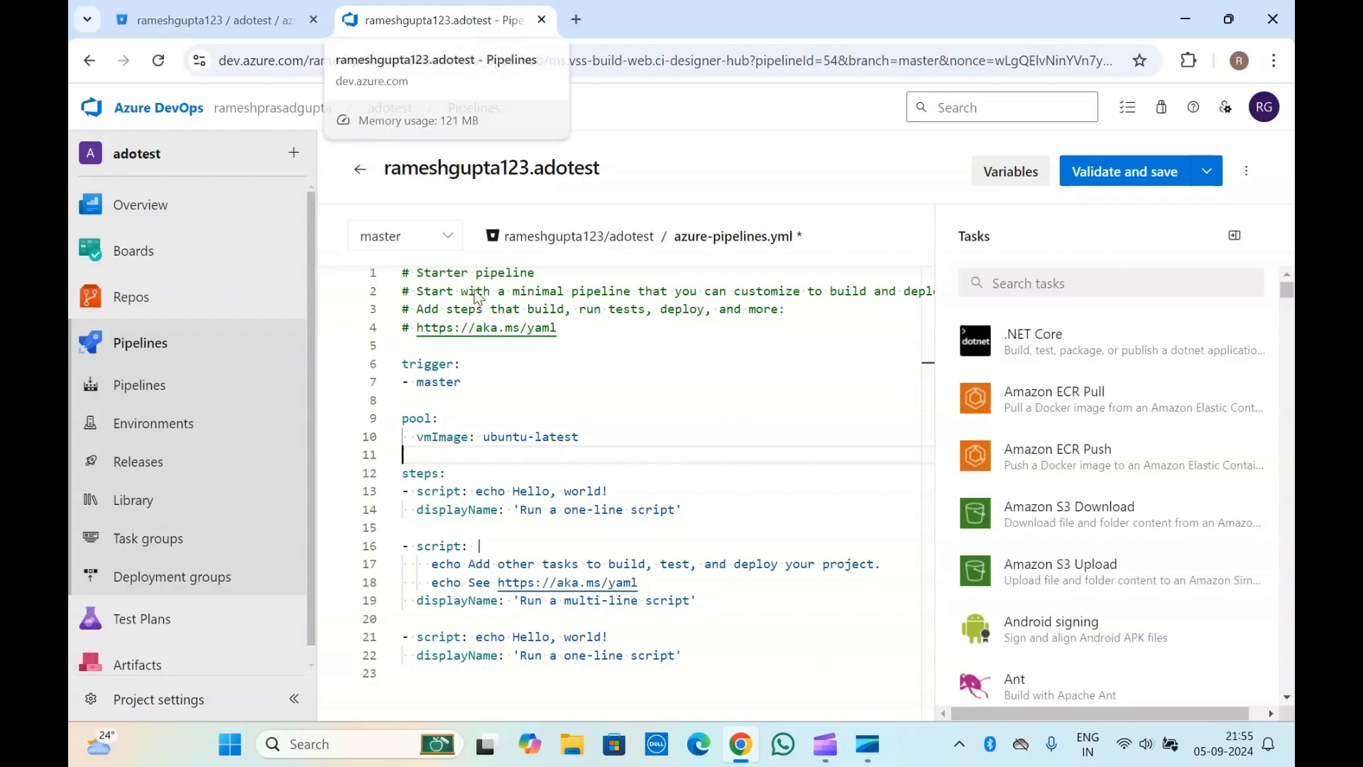
left_click(506, 510)
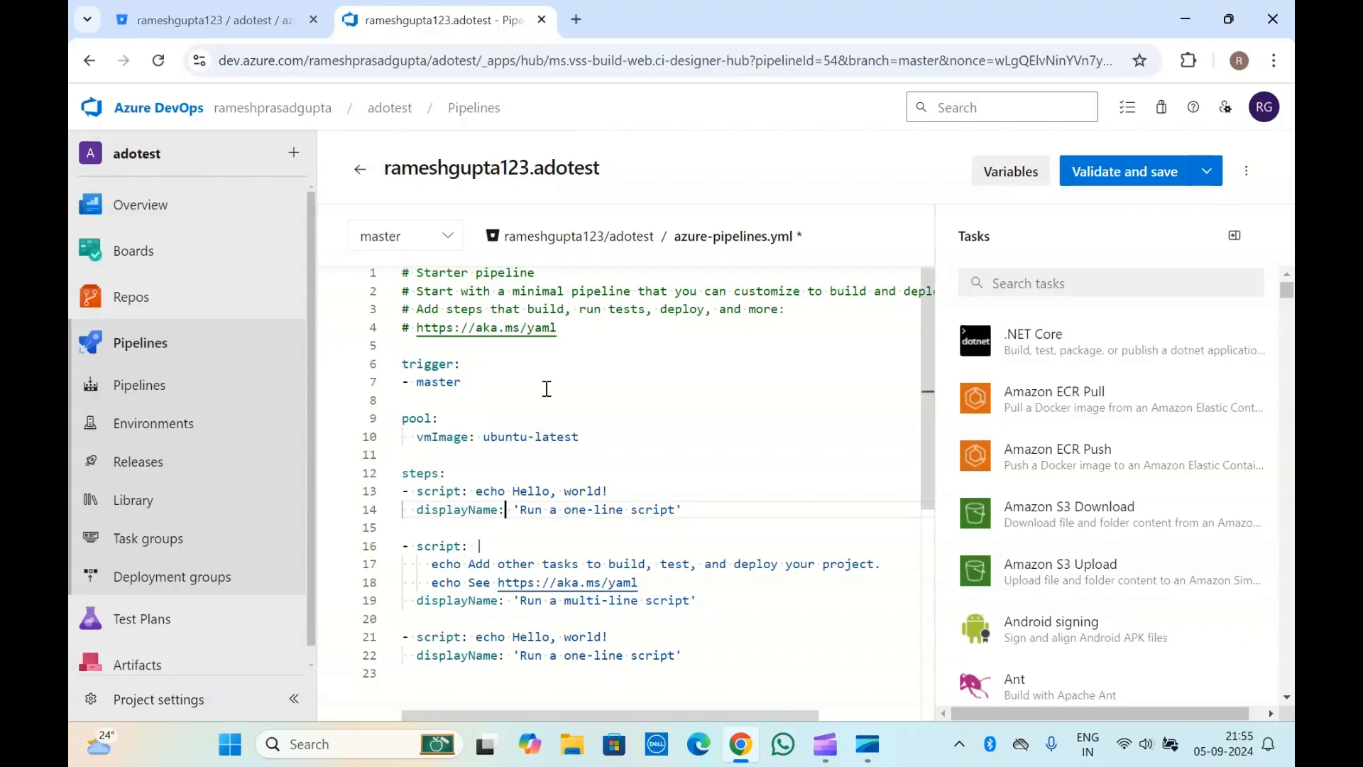
left_click(527, 469)
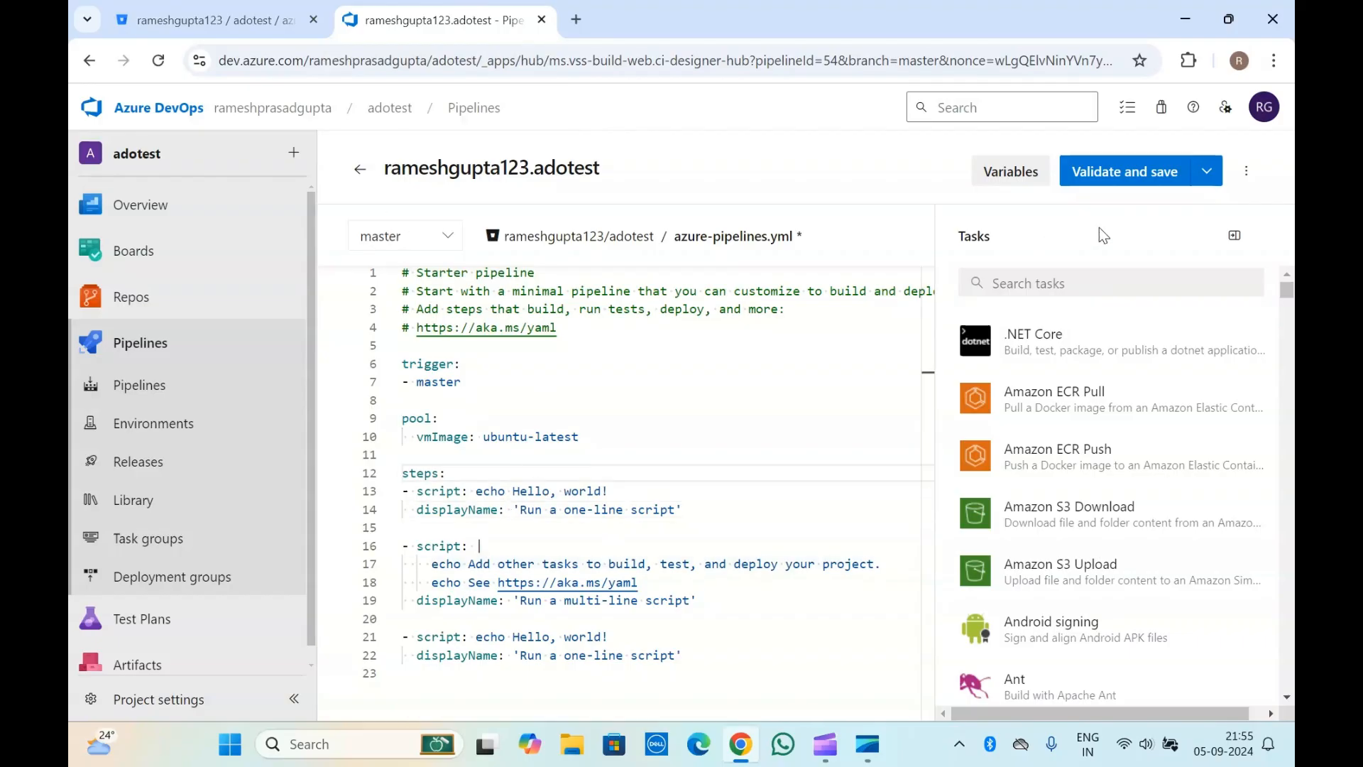
Step: Validate and commit azure-pipelines.yml directly to the master branch with the default commit message, and return to the pipeline's runs
left_click(1124, 172)
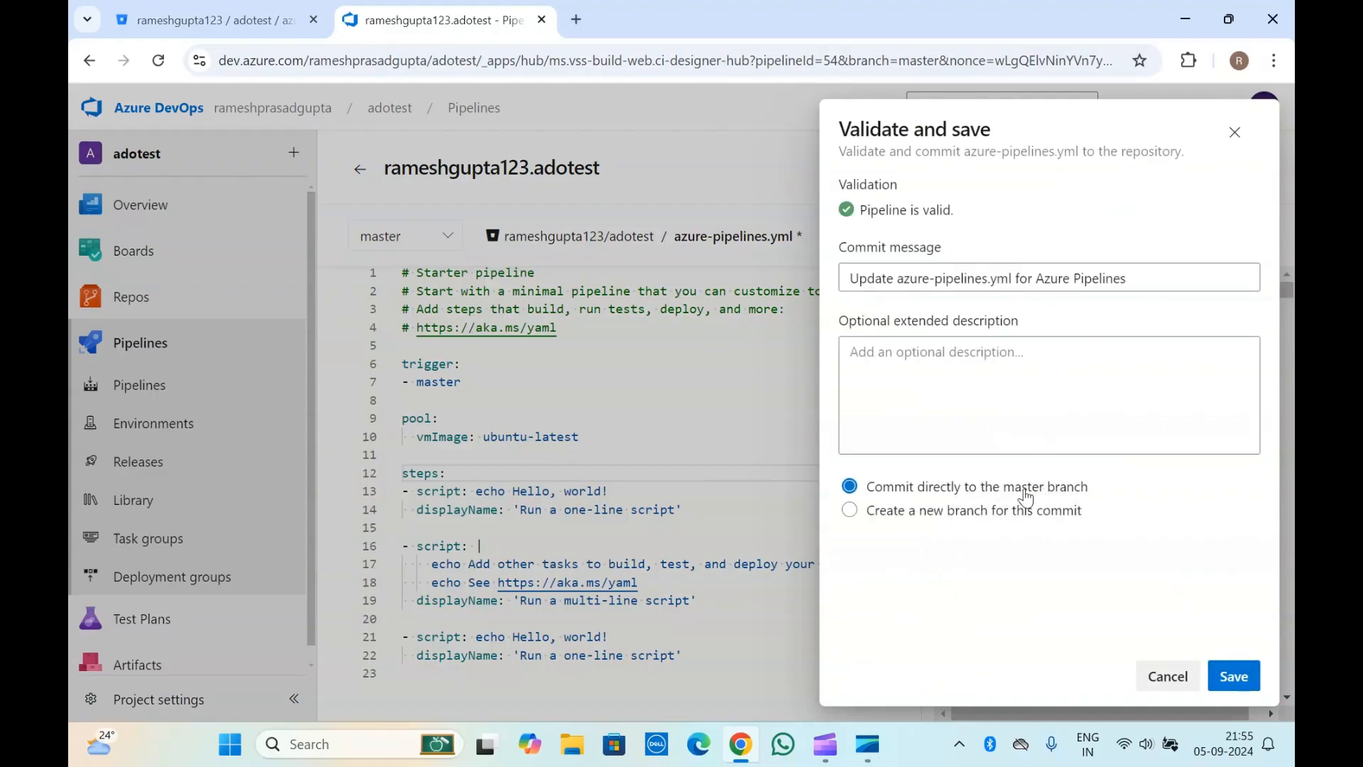
left_click(1233, 676)
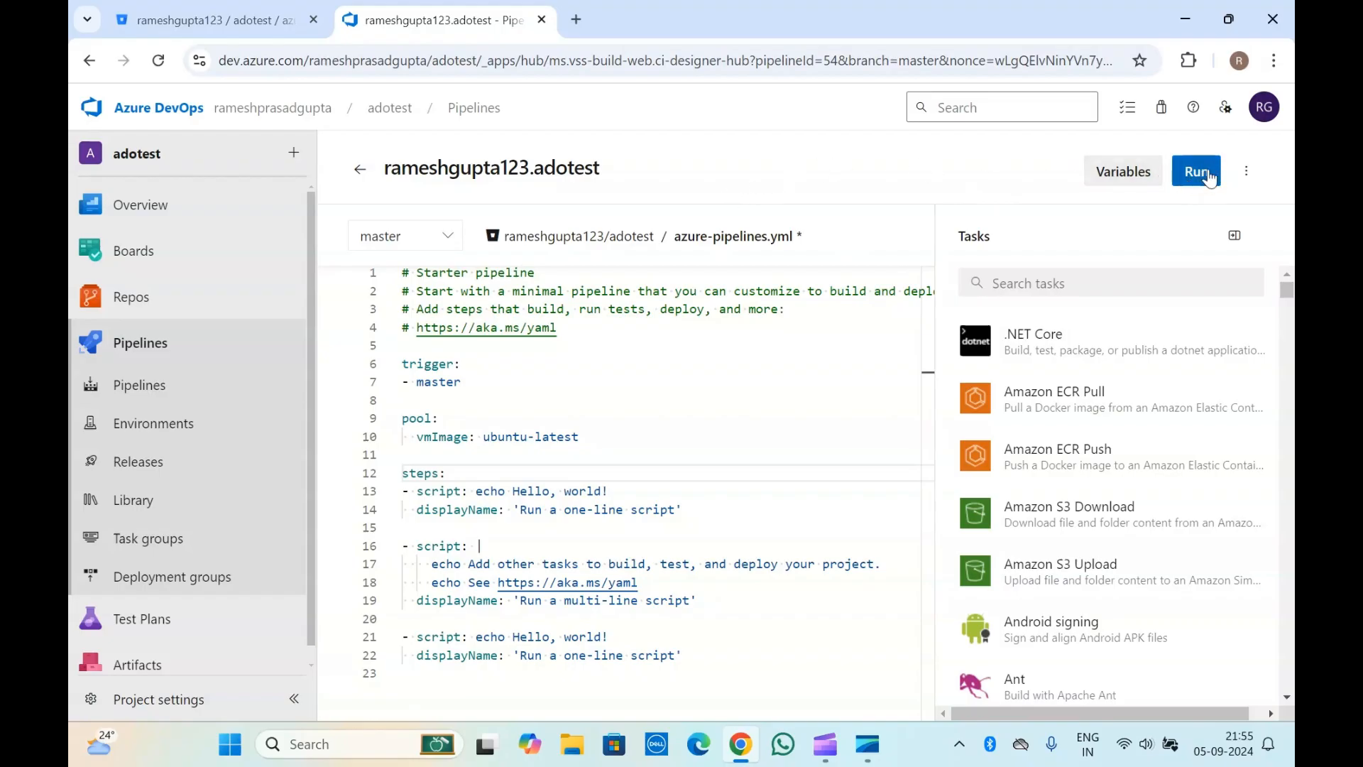
left_click(360, 171)
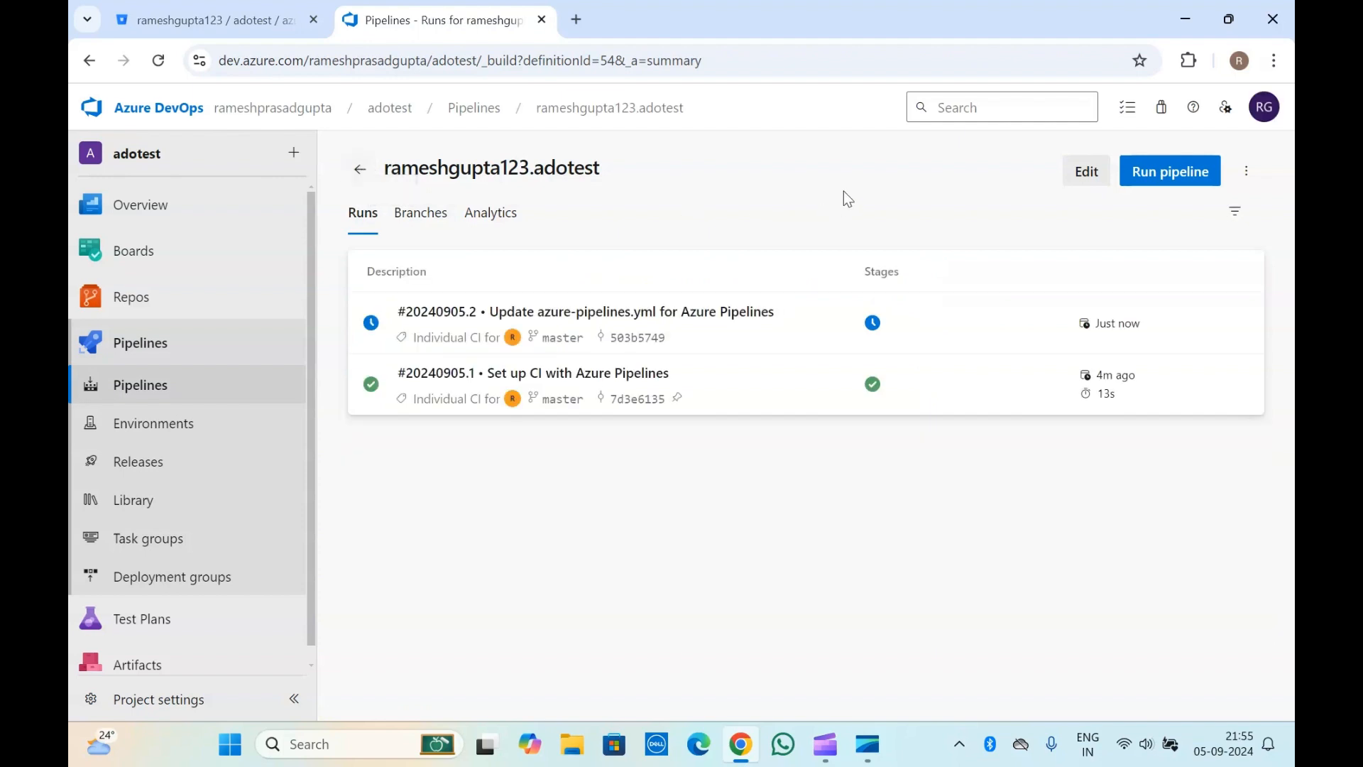
Step: Open the newest run, triggered by the YAML update, and examine its job steps and run summary
left_click(875, 325)
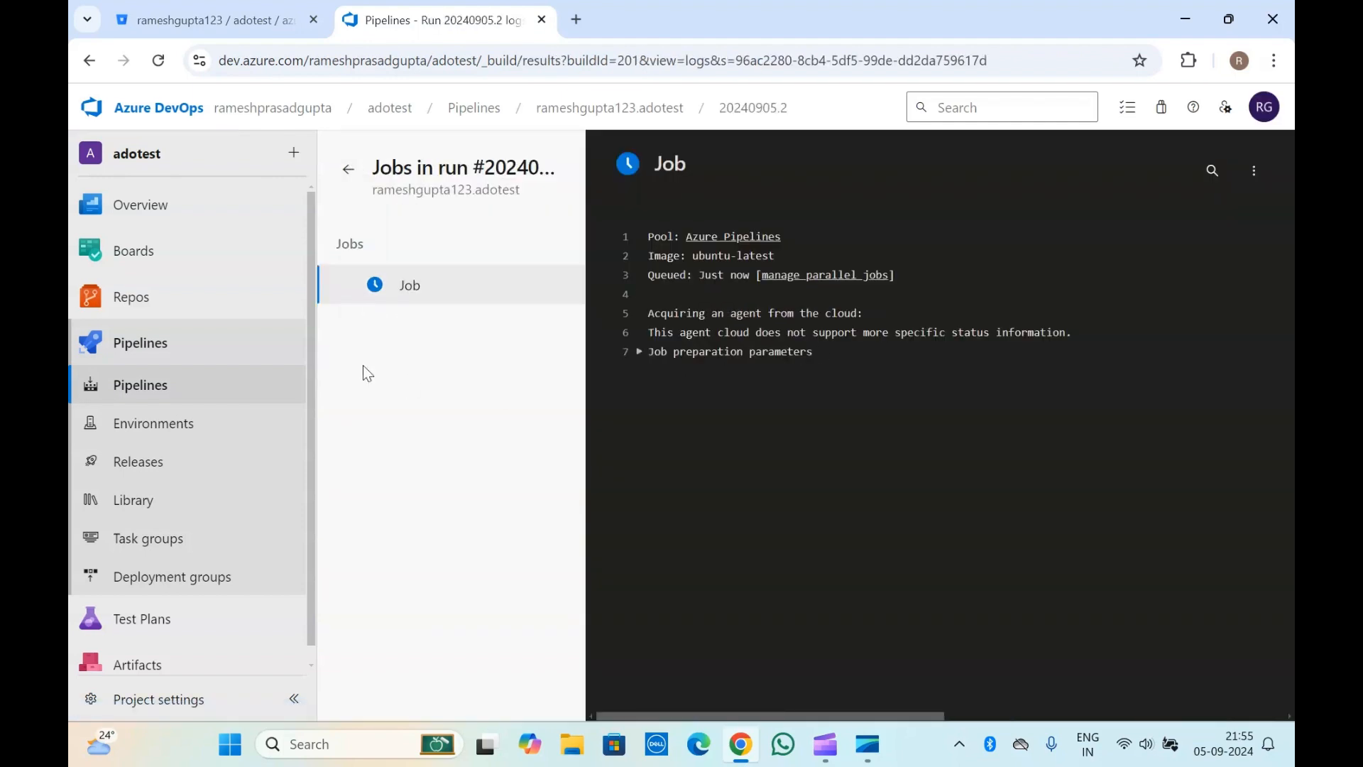
left_click(348, 169)
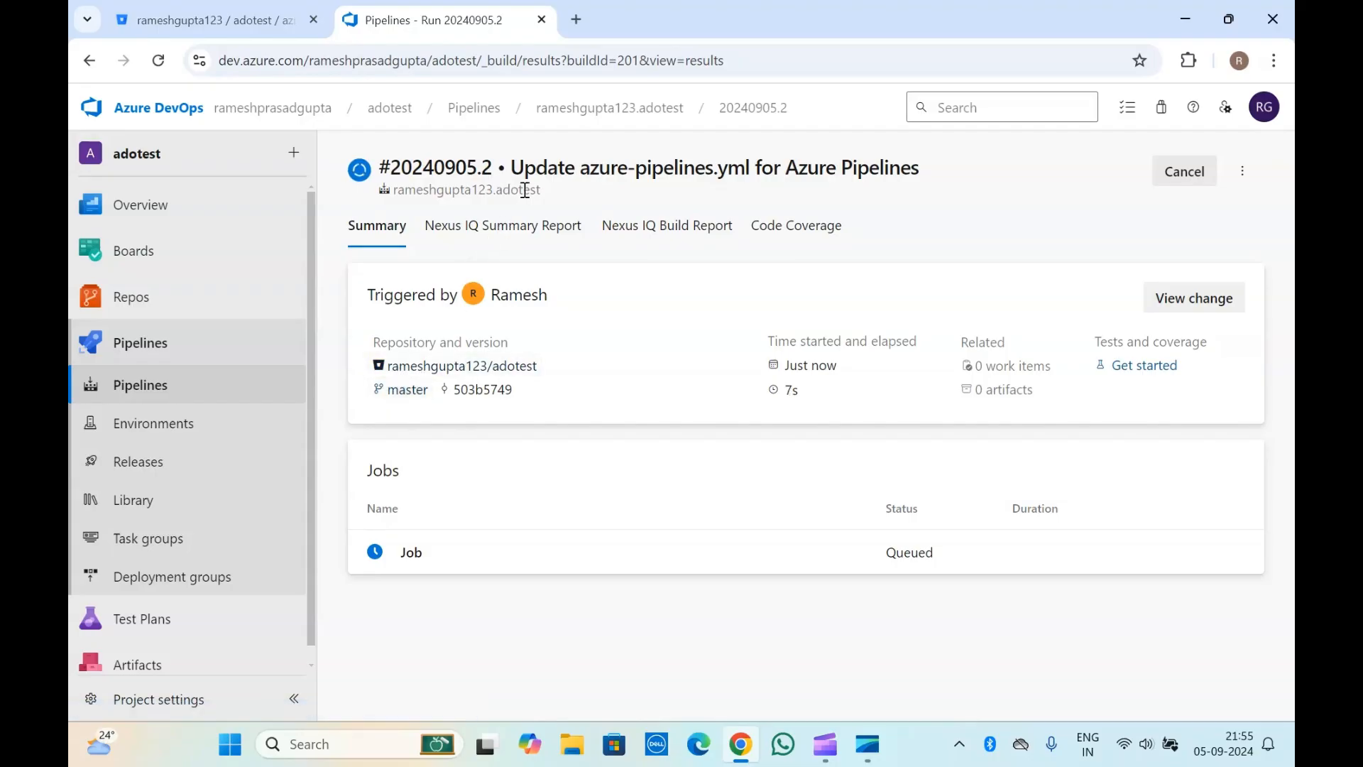
left_click(447, 561)
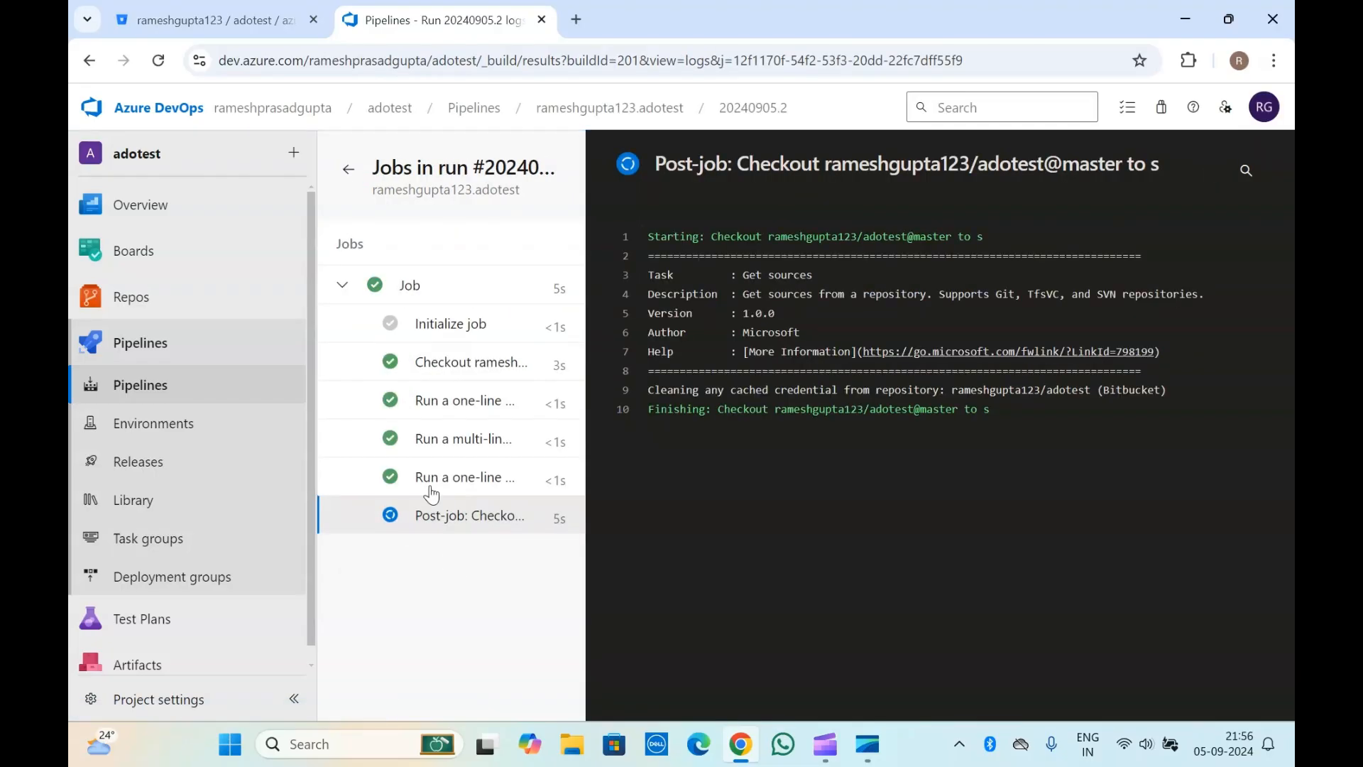
left_click(348, 169)
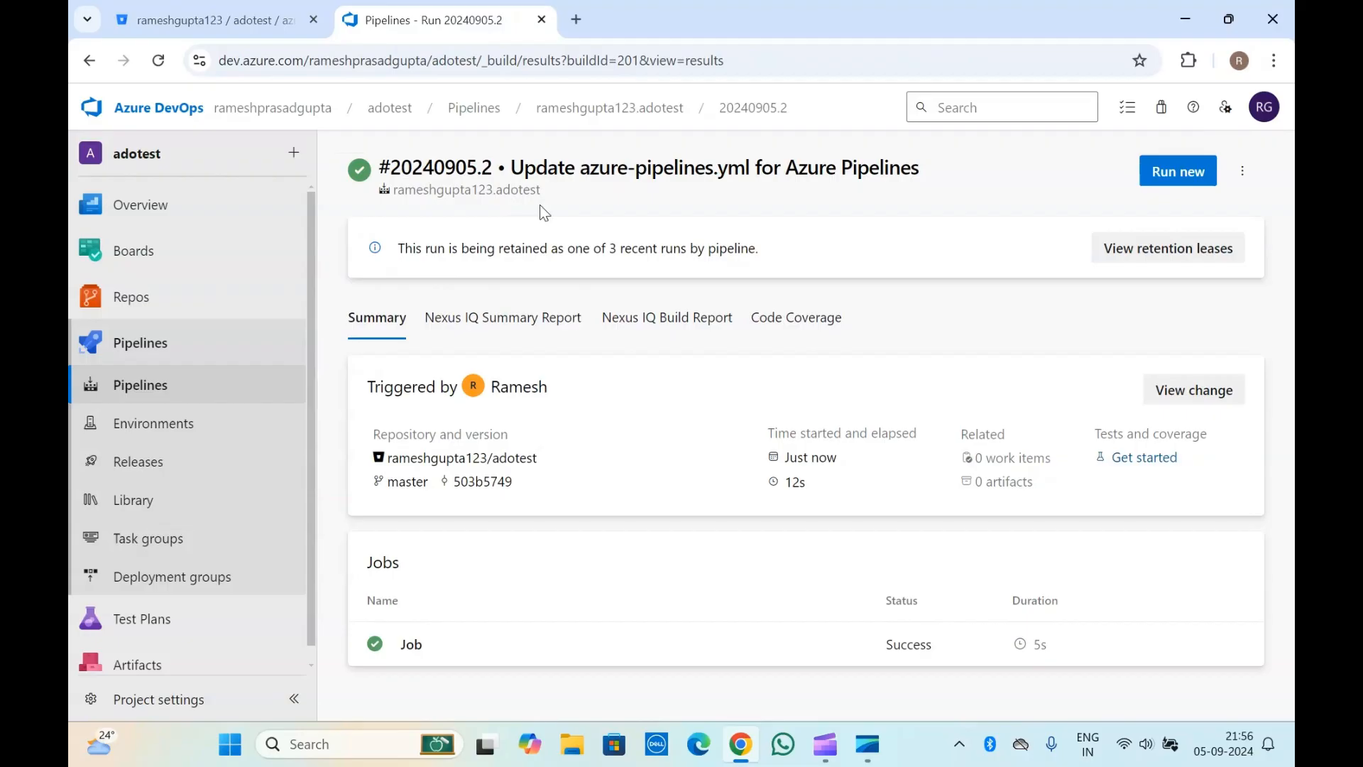
double_click(404, 172)
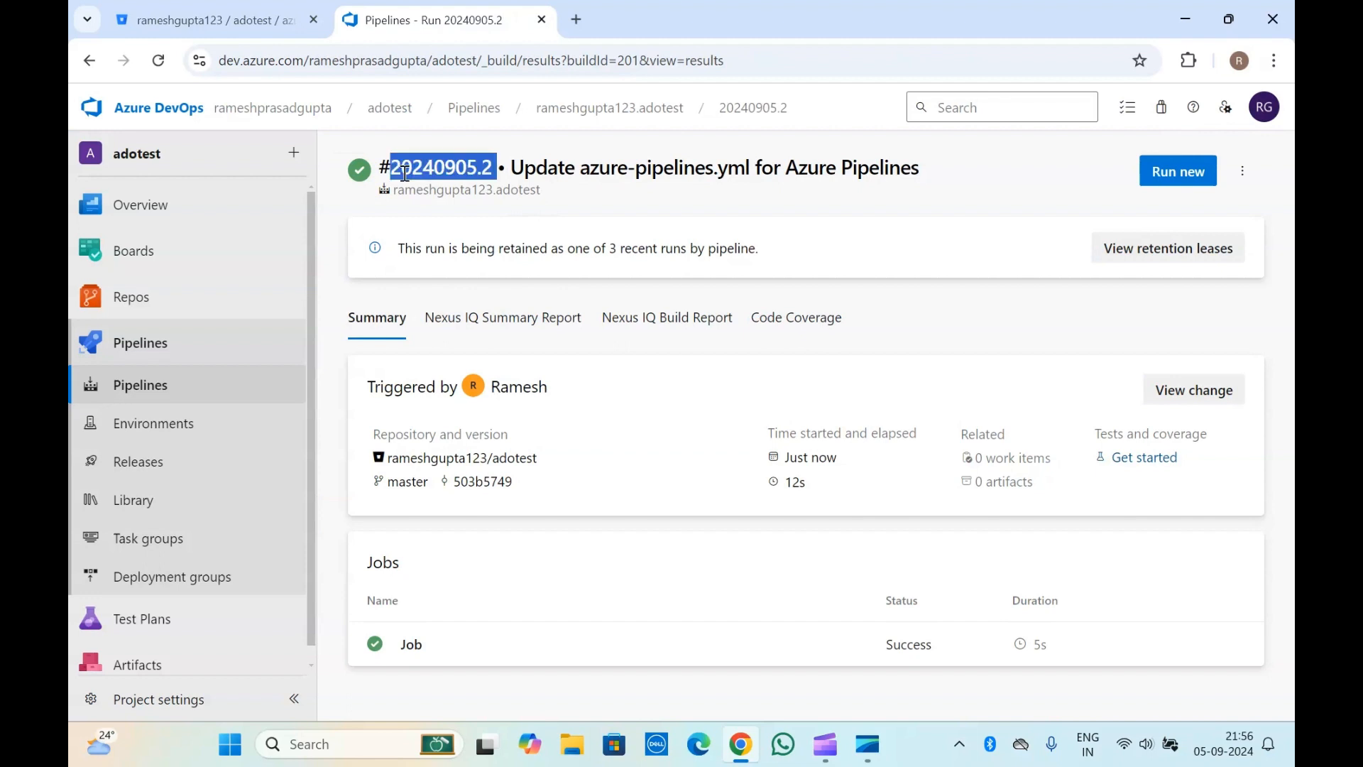
left_click(568, 202)
Step: Switch to Bitbucket, refresh azure-pipelines.yml and check the added one-line script step on lines 21 and 22
left_click(217, 8)
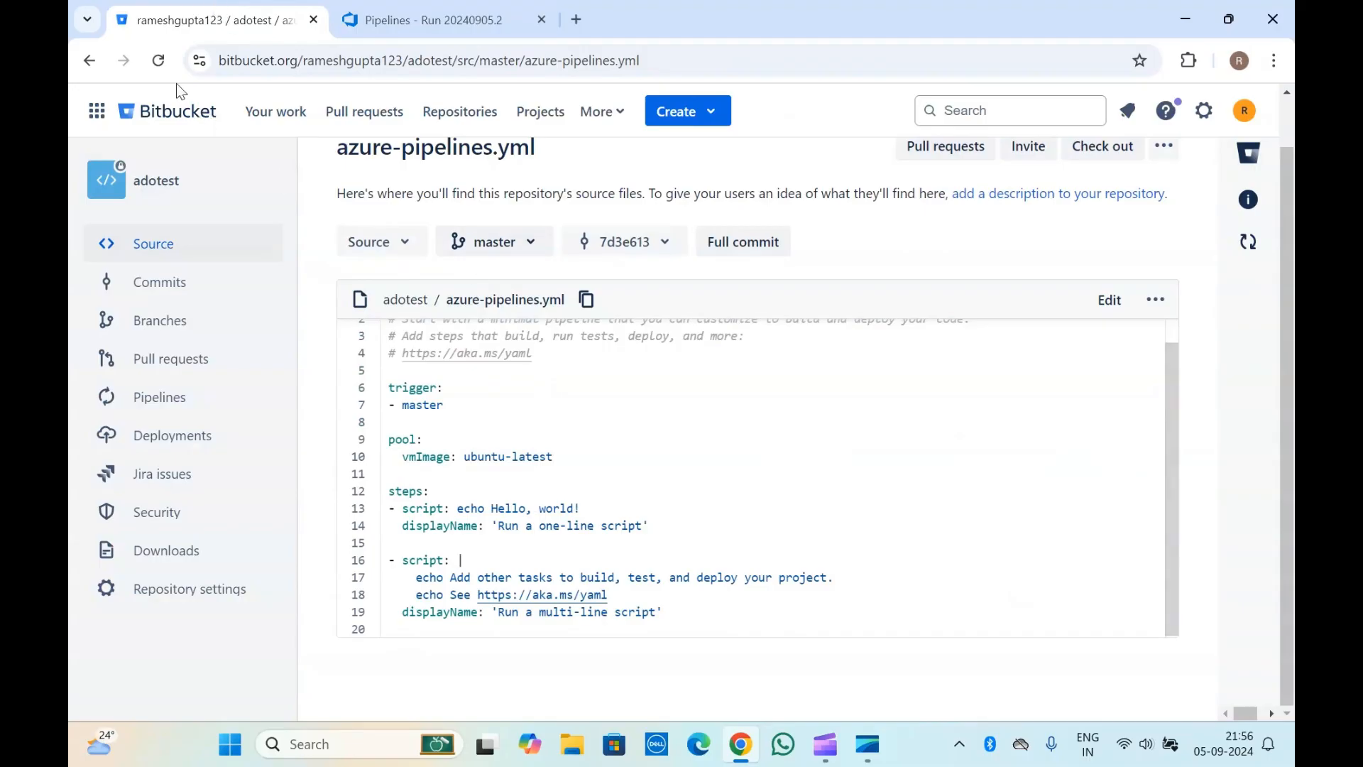
left_click(159, 60)
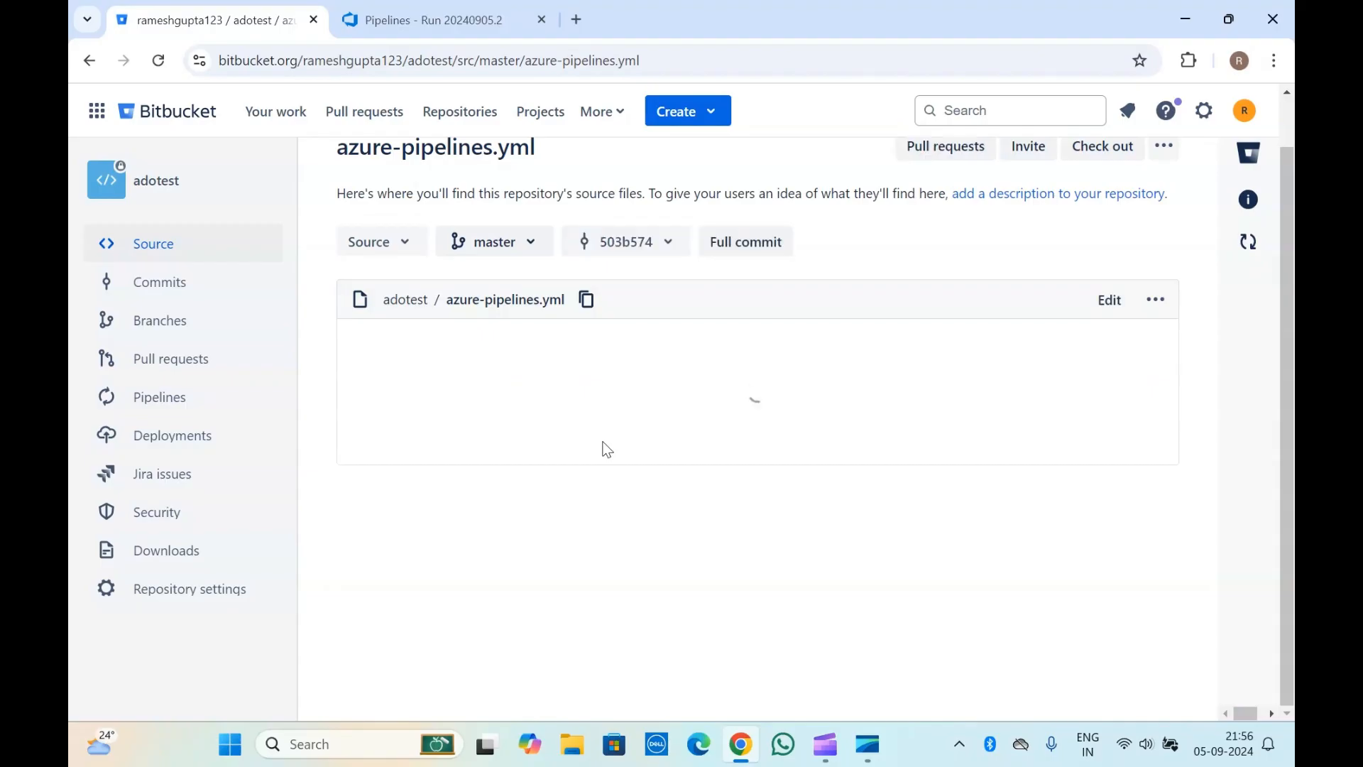
scroll(604, 442, "down", 1)
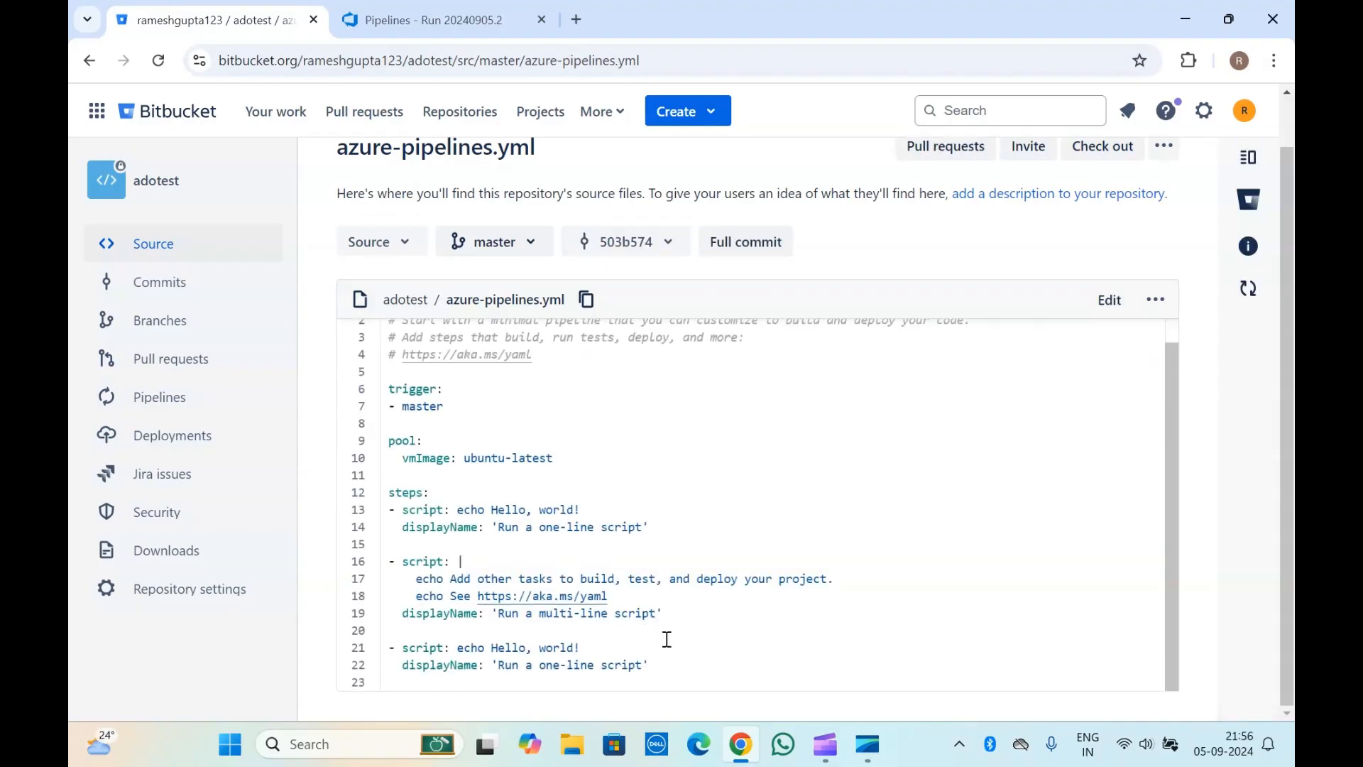
left_click_drag(659, 669, 382, 640)
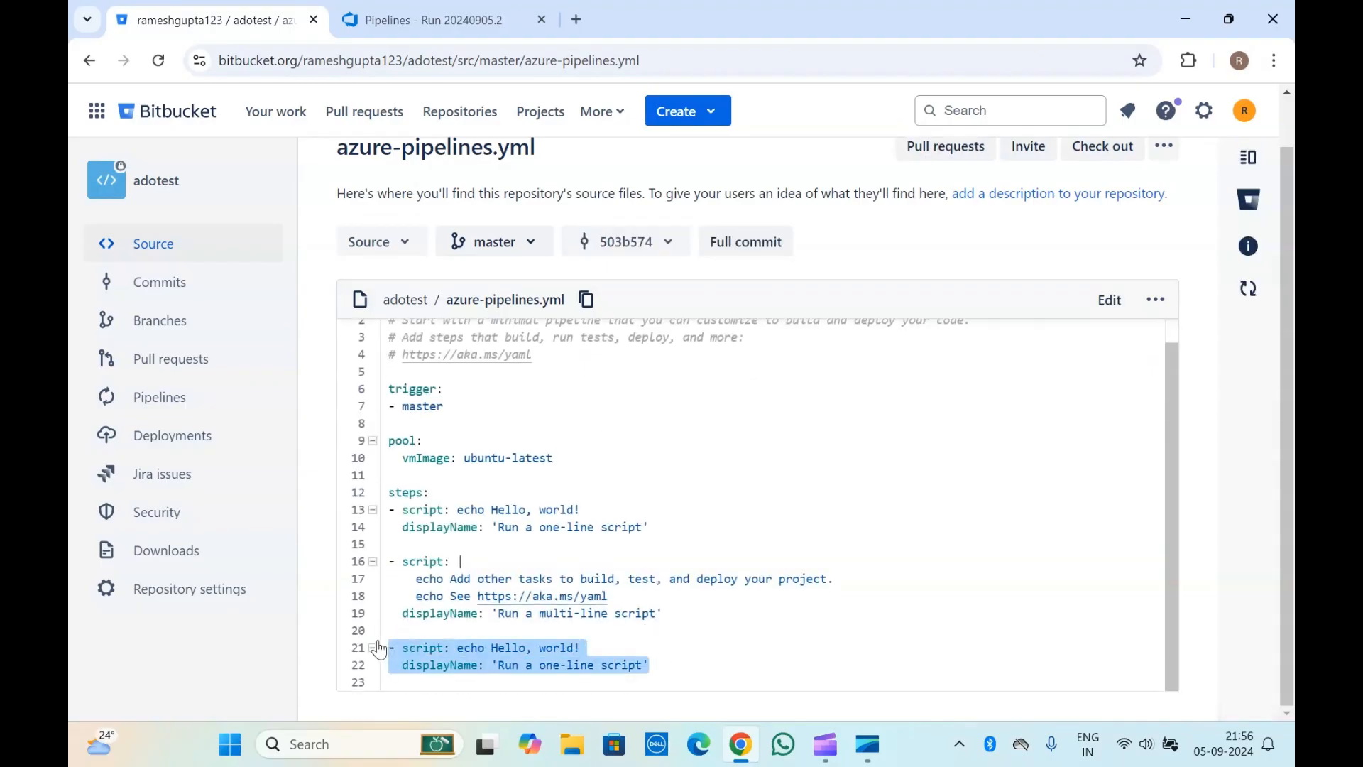
left_click(612, 658)
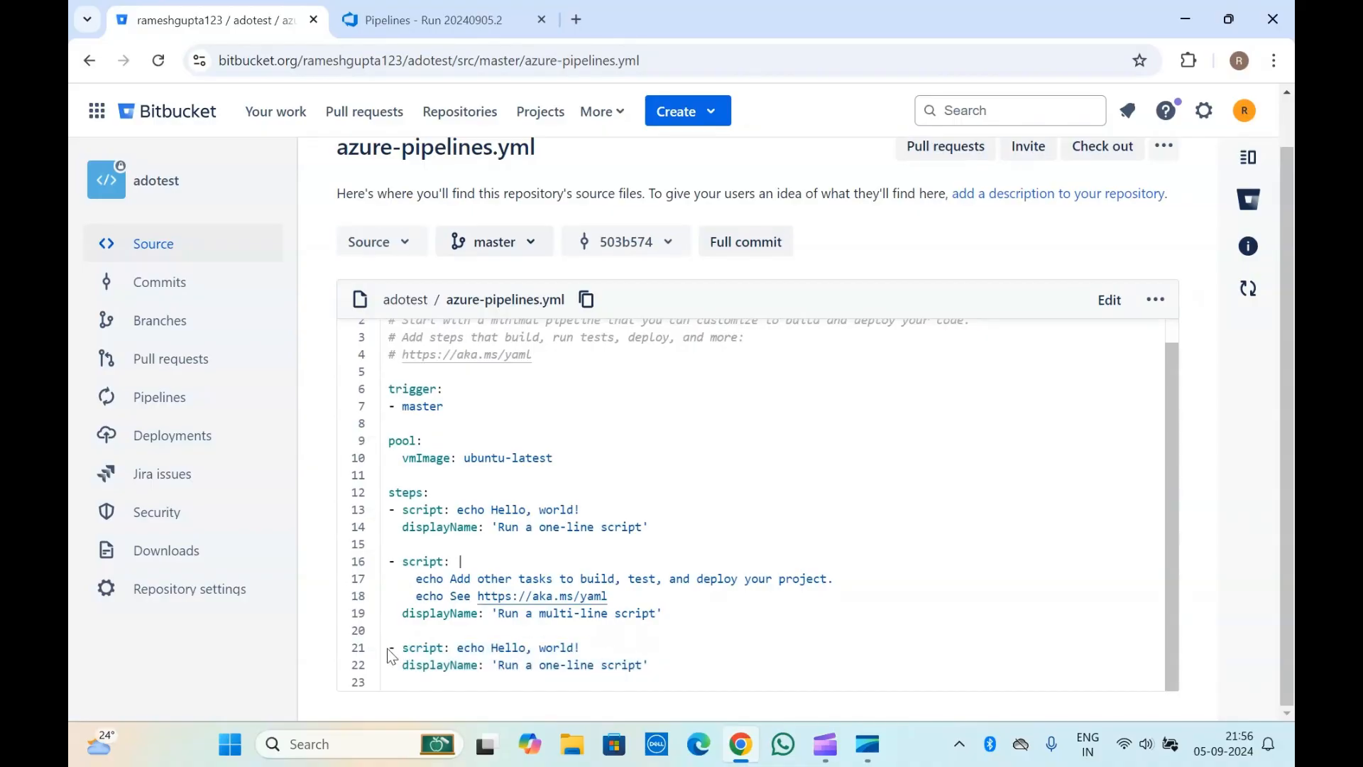
left_click_drag(655, 664, 365, 646)
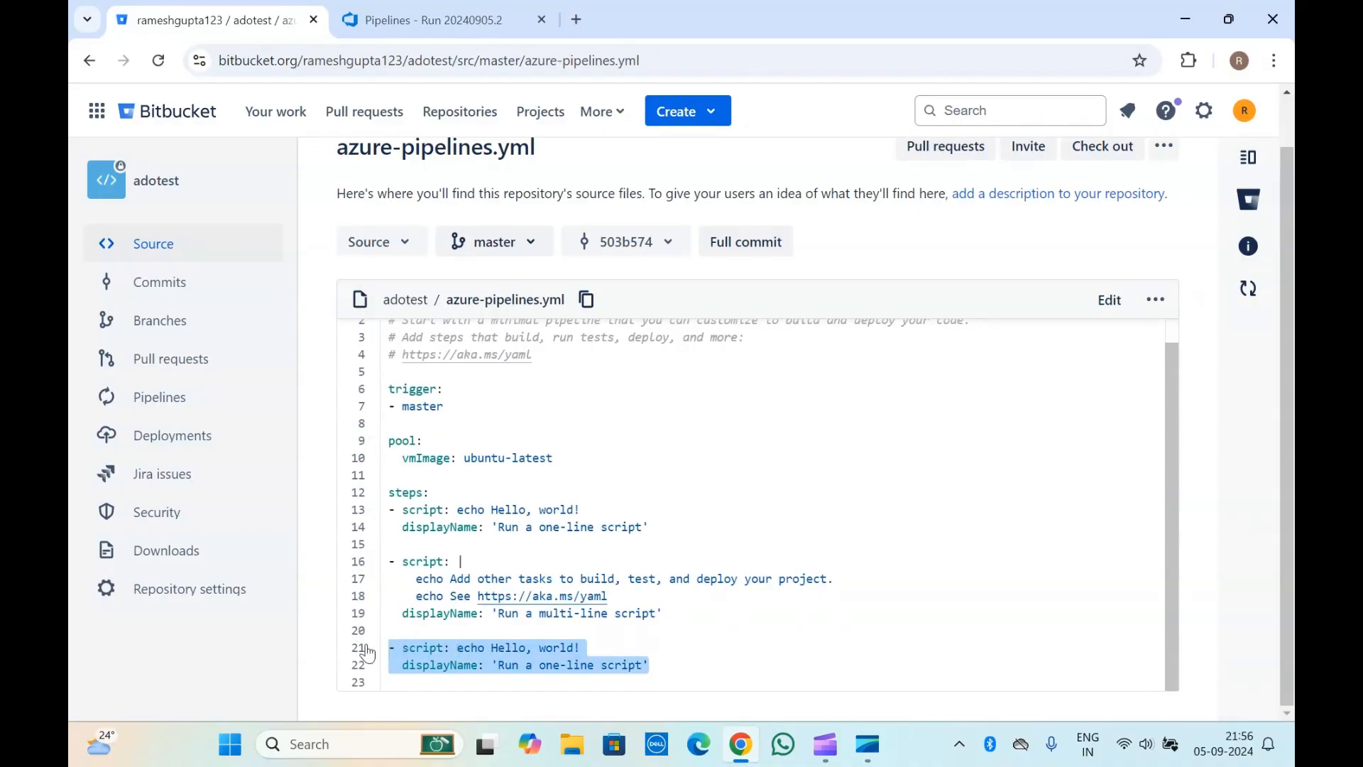
left_click(524, 490)
scroll(524, 489, "up", 2)
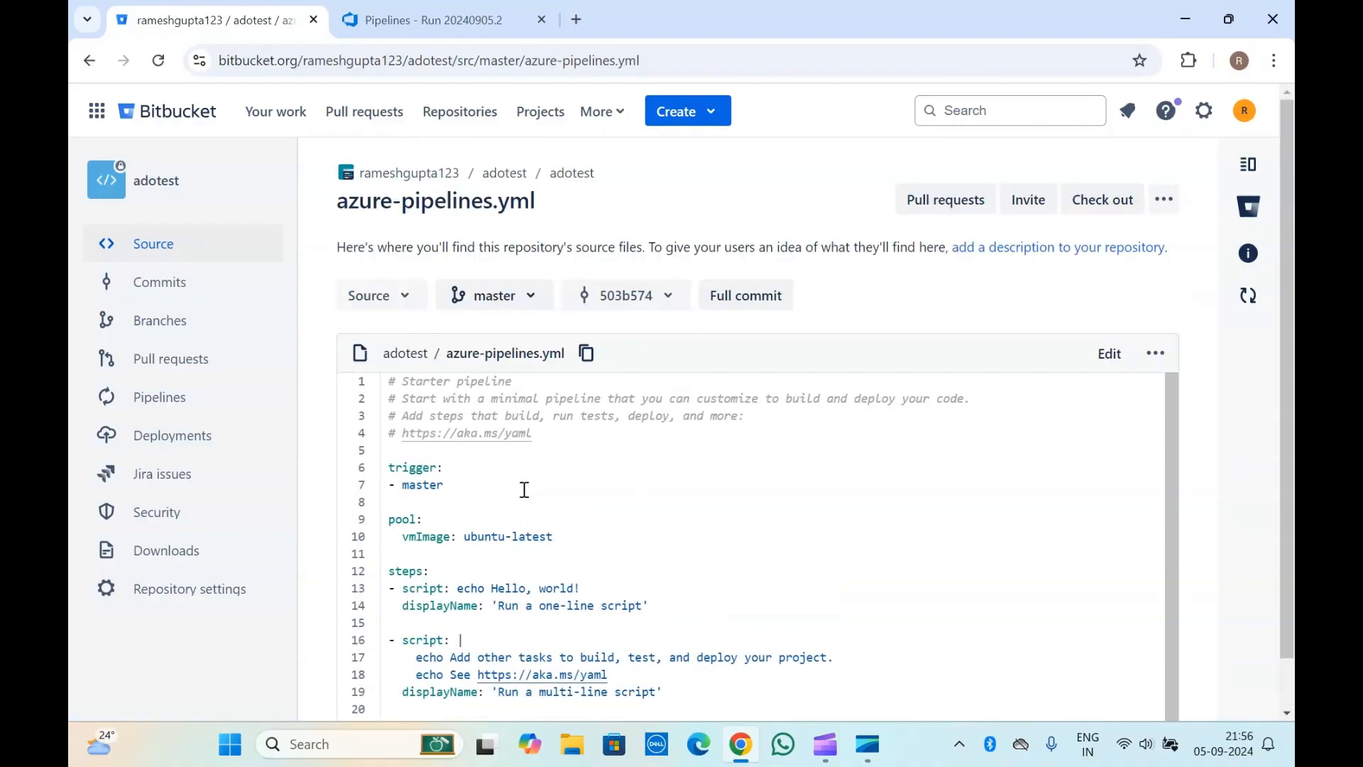
Step: View the commit history of azure-pipelines.yml in Bitbucket, close it and look through the file's contents
left_click(639, 302)
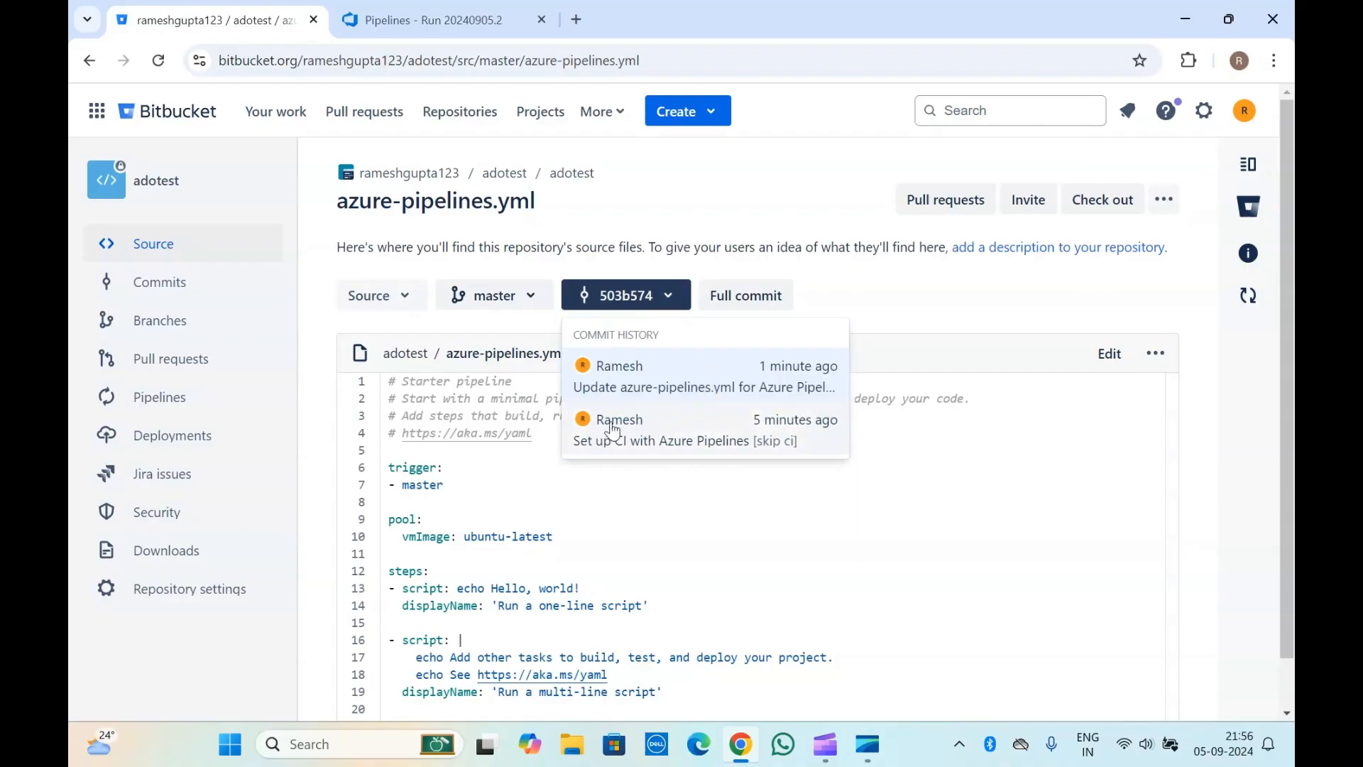
left_click(569, 489)
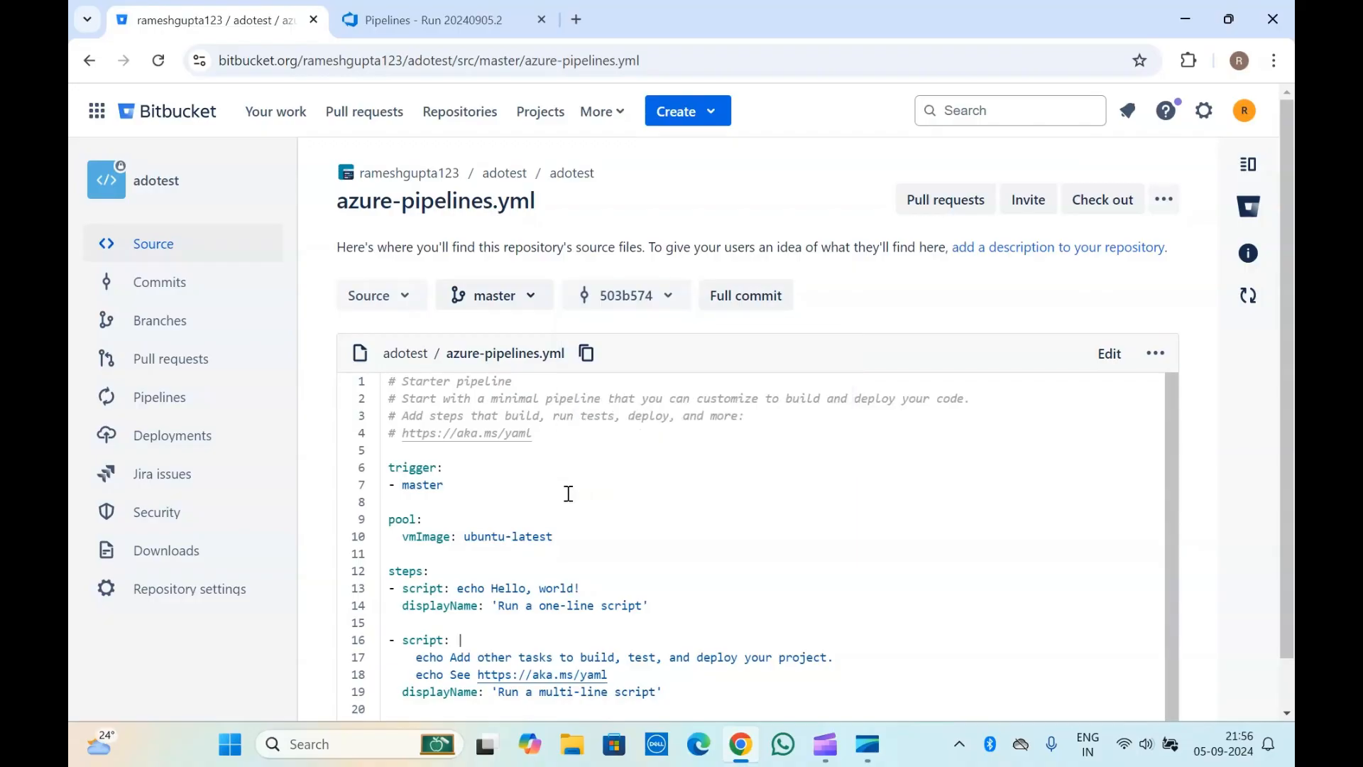
scroll(568, 491, "down", 2)
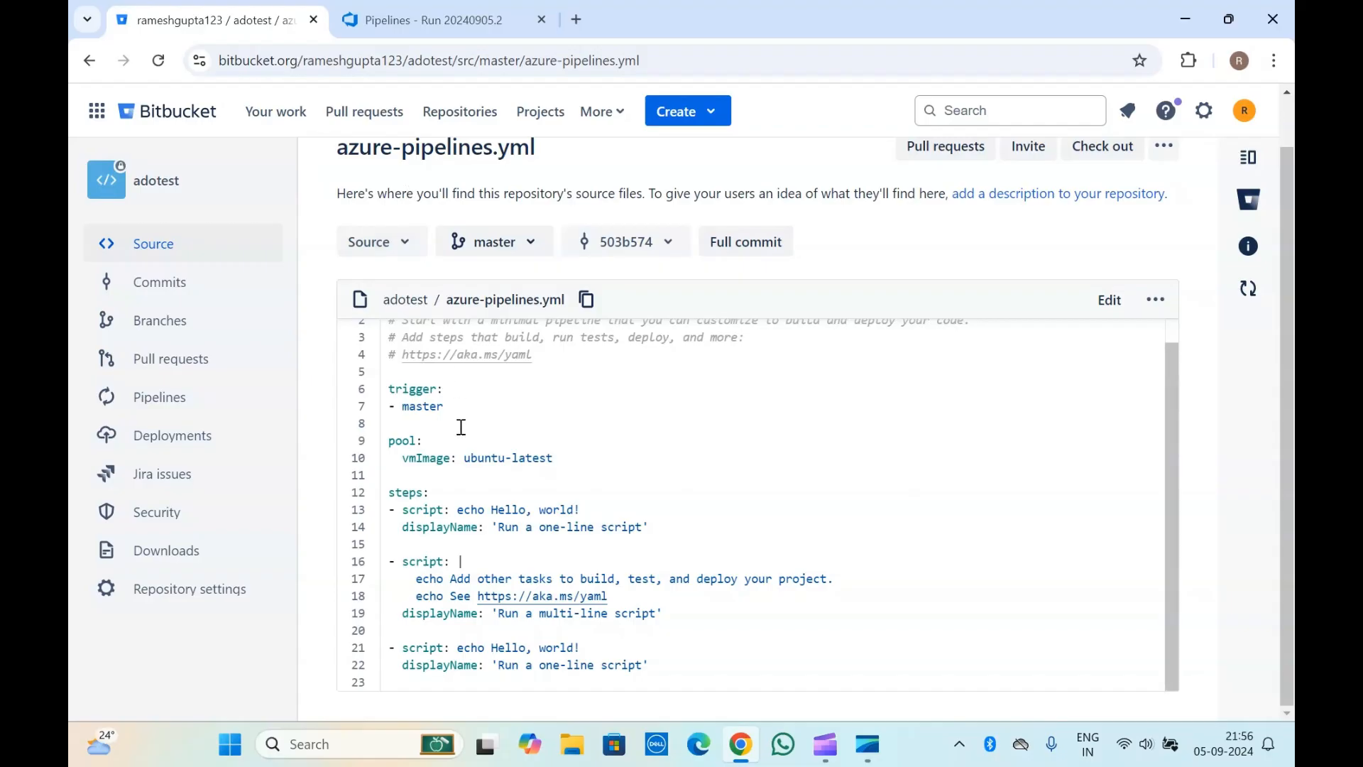
scroll(461, 426, "up", 1)
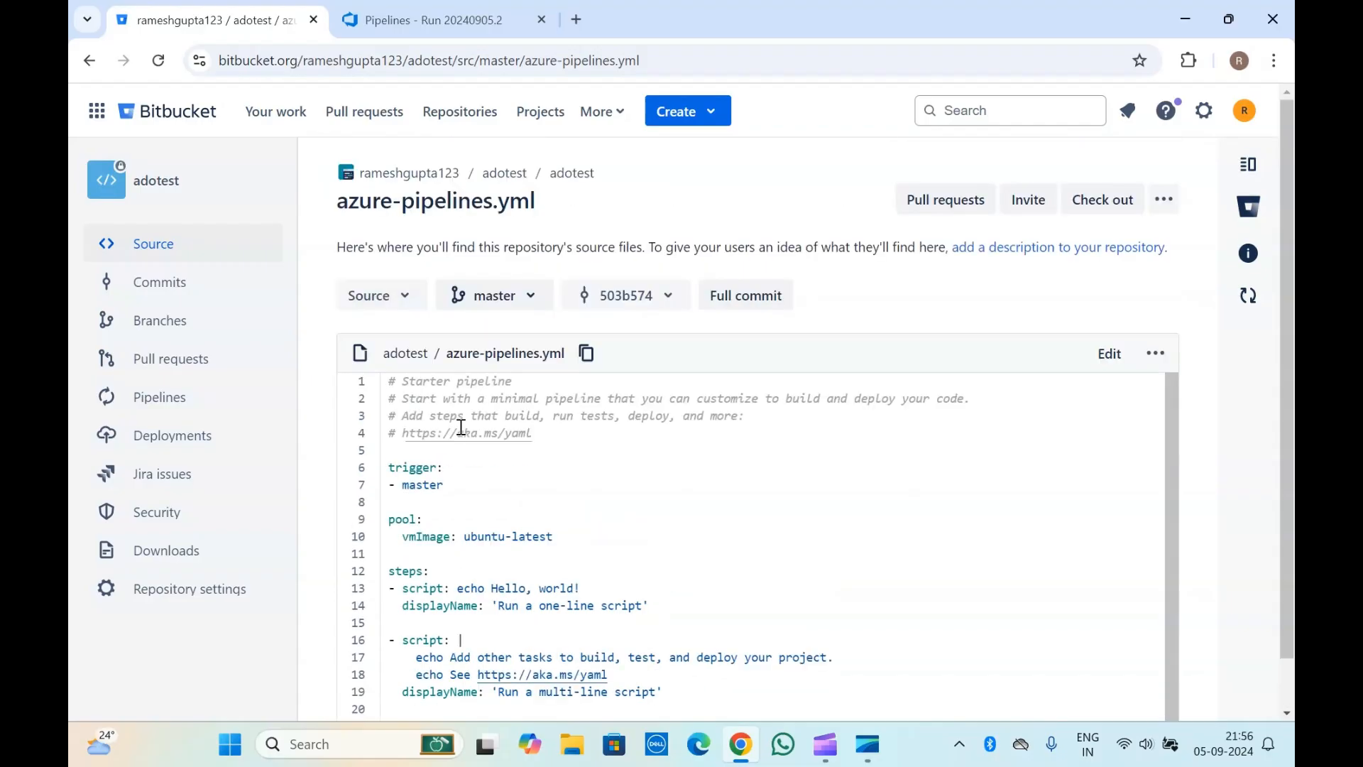
Step: Check the summary of run #20240905.2 in Azure DevOps against the azure-pipelines.yml file in Bitbucket
left_click(456, 9)
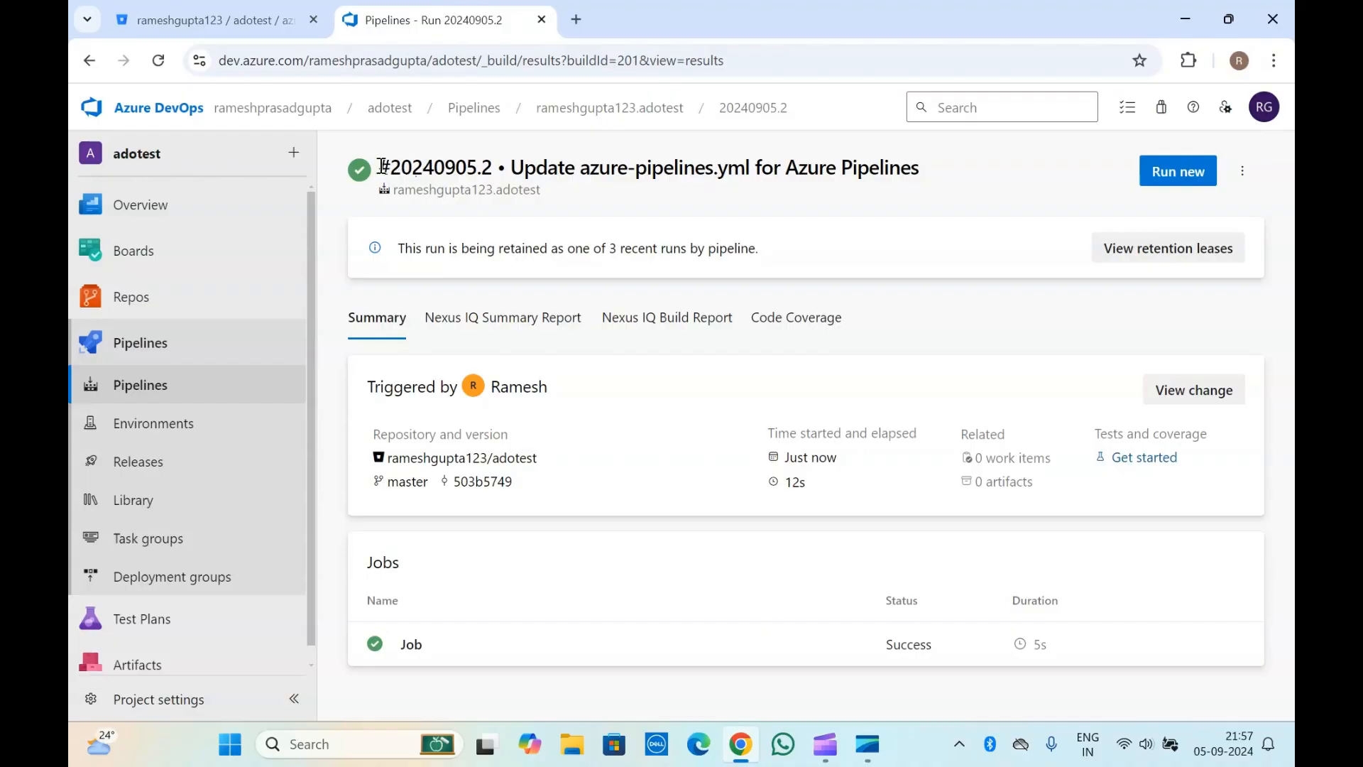
left_click_drag(379, 168, 556, 188)
left_click(556, 188)
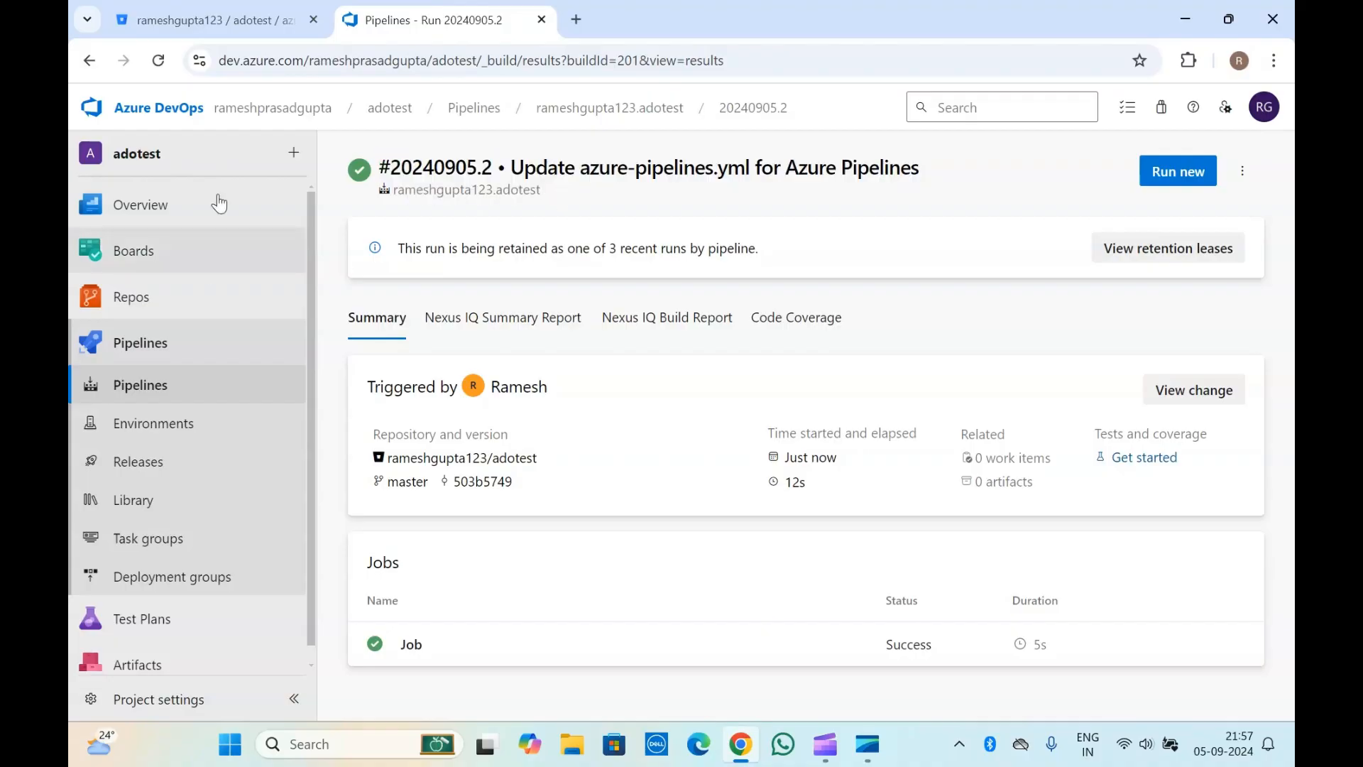
left_click(213, 20)
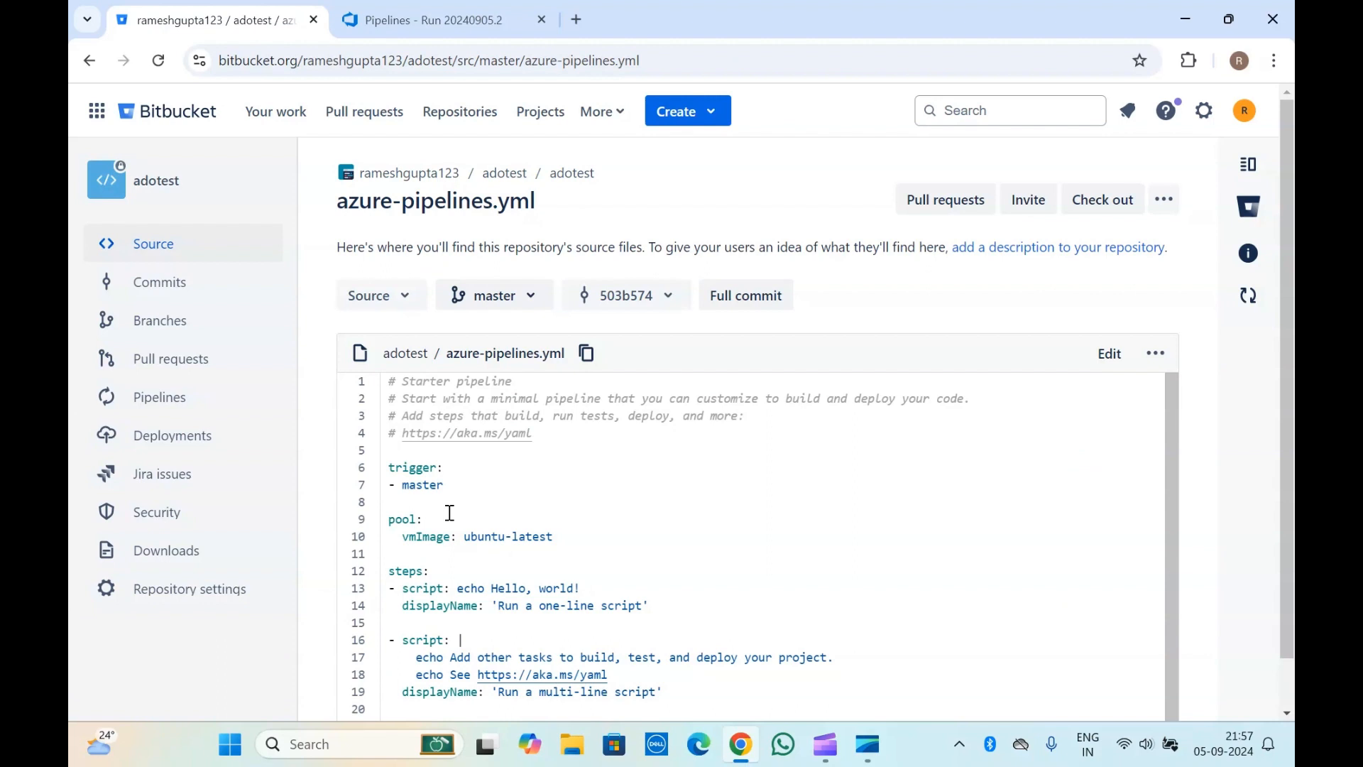
scroll(449, 512, "down", 1)
scroll(449, 512, "up", 1)
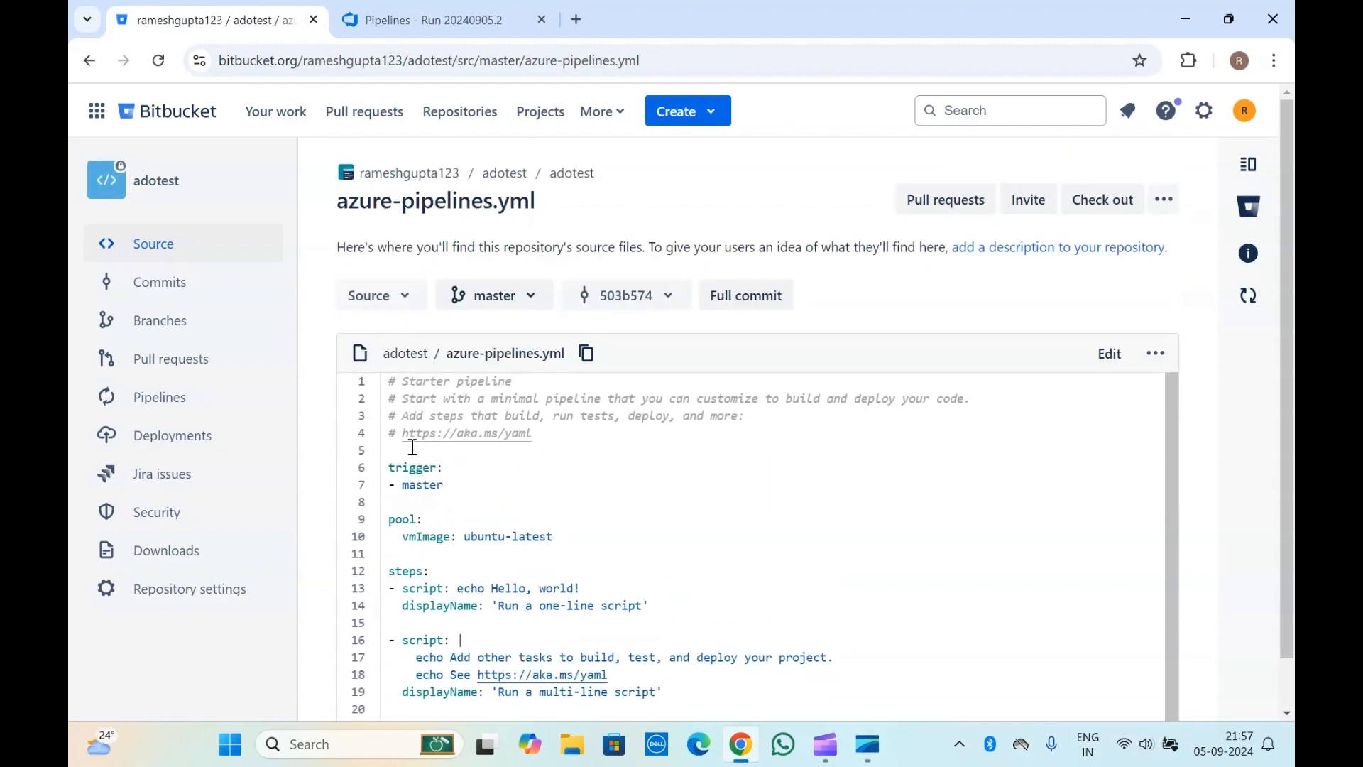